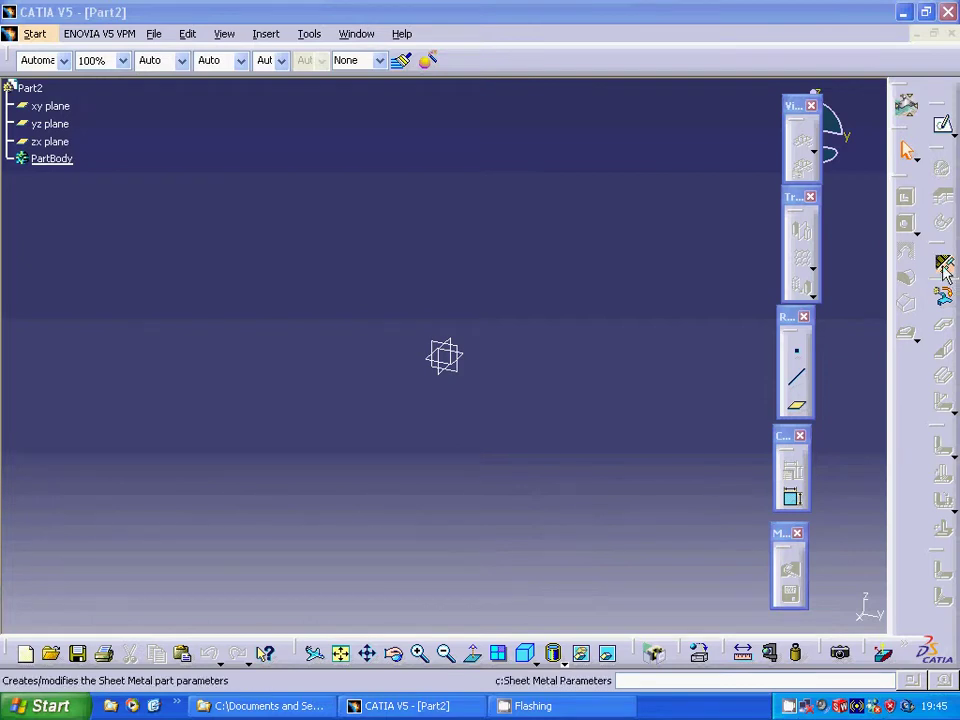
left_click(30, 34)
mouse_move(60, 118)
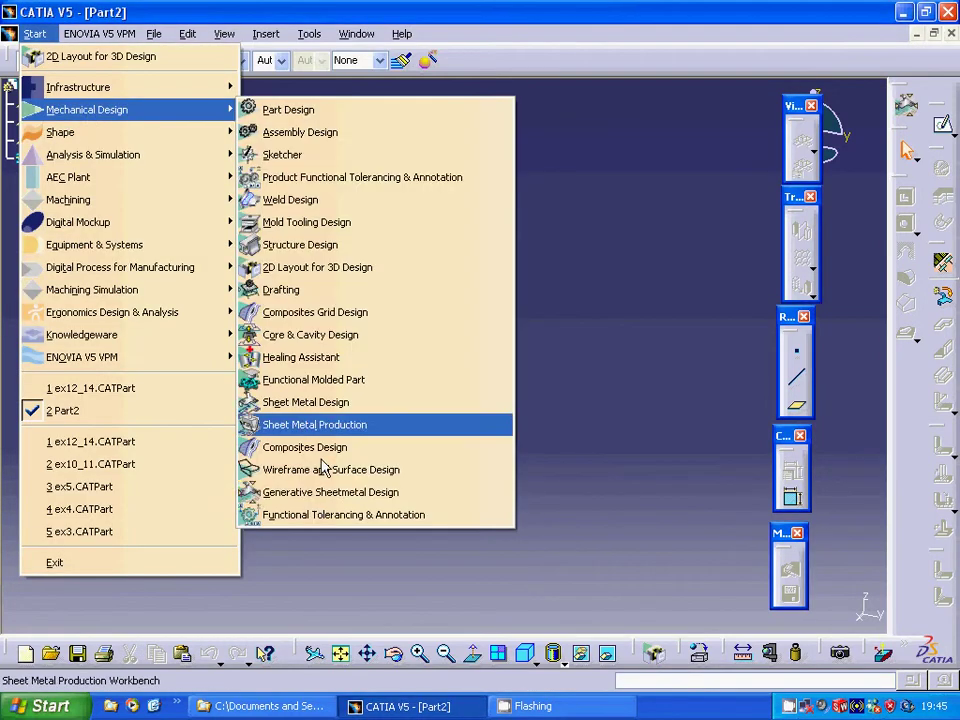
left_click(670, 428)
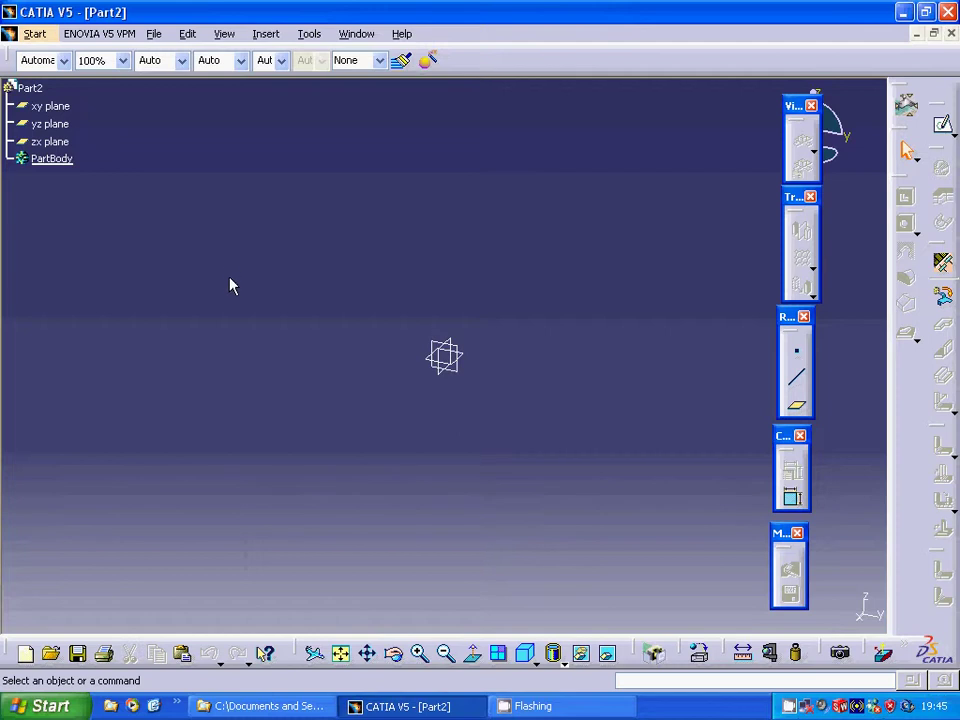
Step: Create the sheet metal parameters with 2 mm thickness and a 2 mm default bend radius
left_click(943, 263)
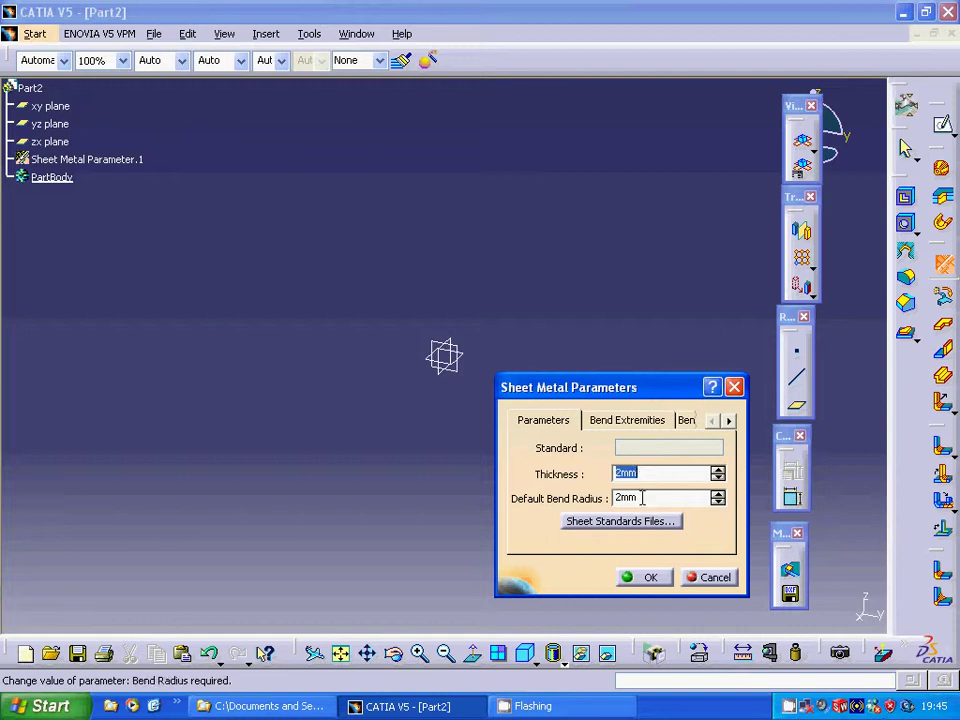
left_click(648, 580)
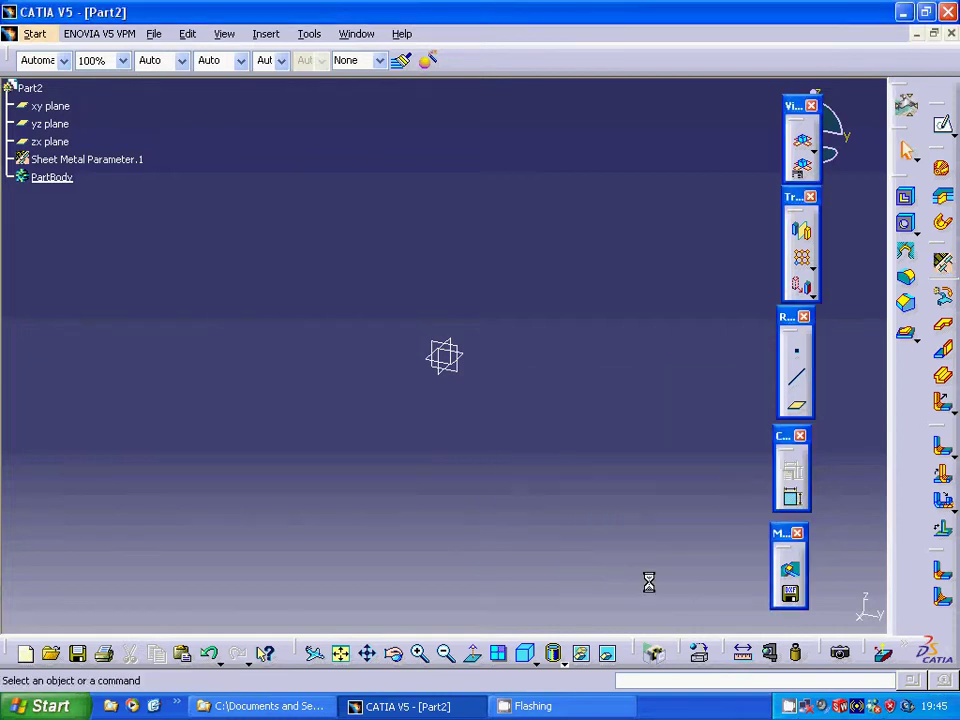
Step: Sketch a square about 80 mm wide on the xy plane, centred on the origin, and finish the sketch
left_click(436, 360)
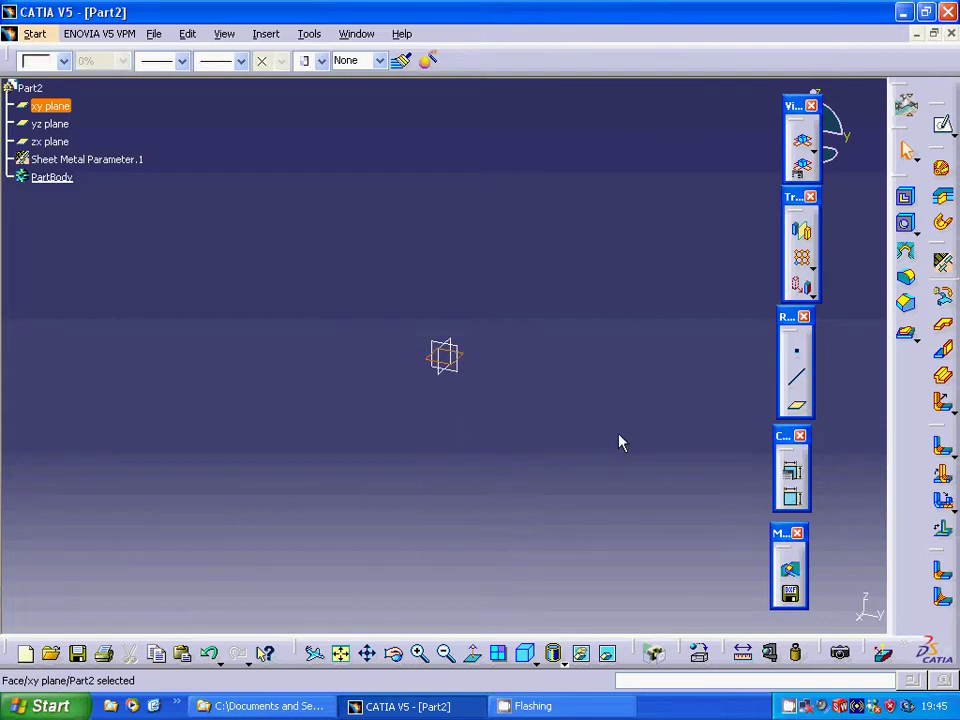
left_click(942, 124)
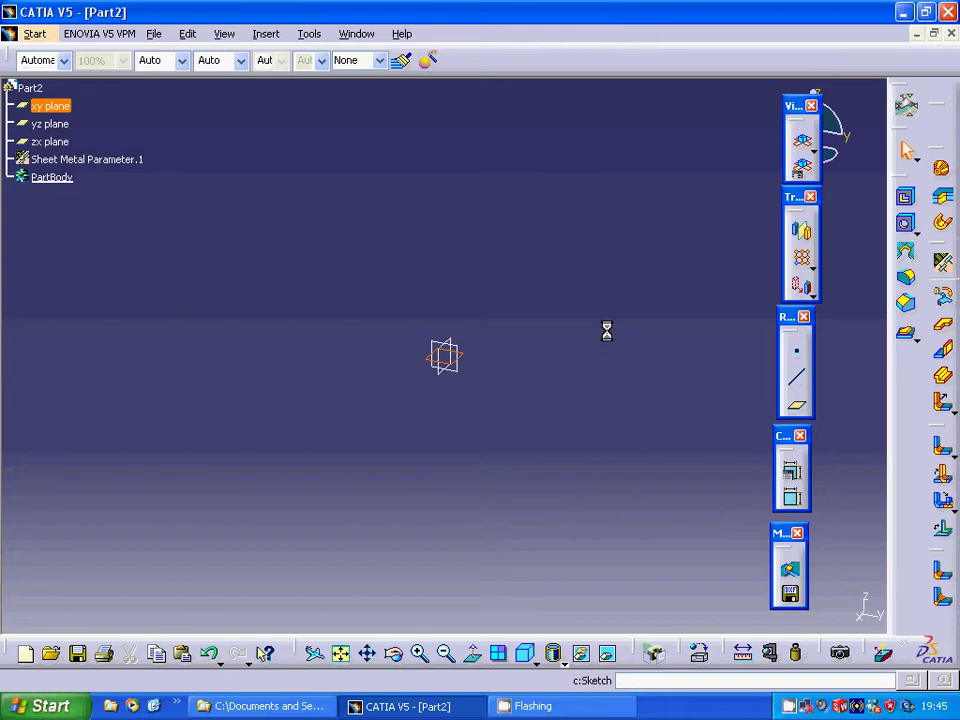
left_click(901, 358)
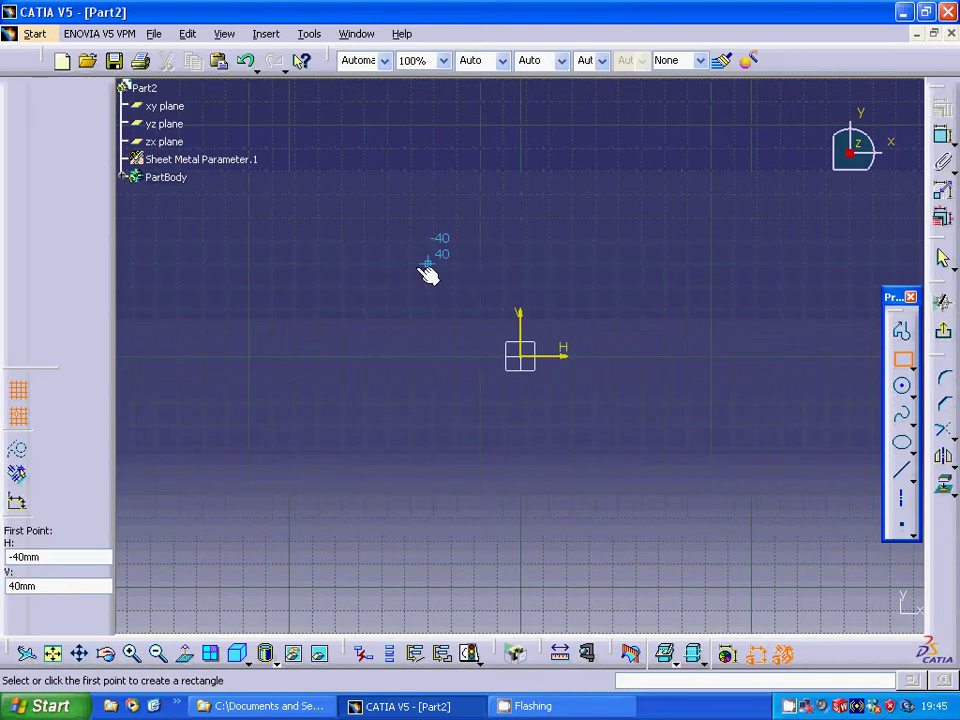
left_click(427, 264)
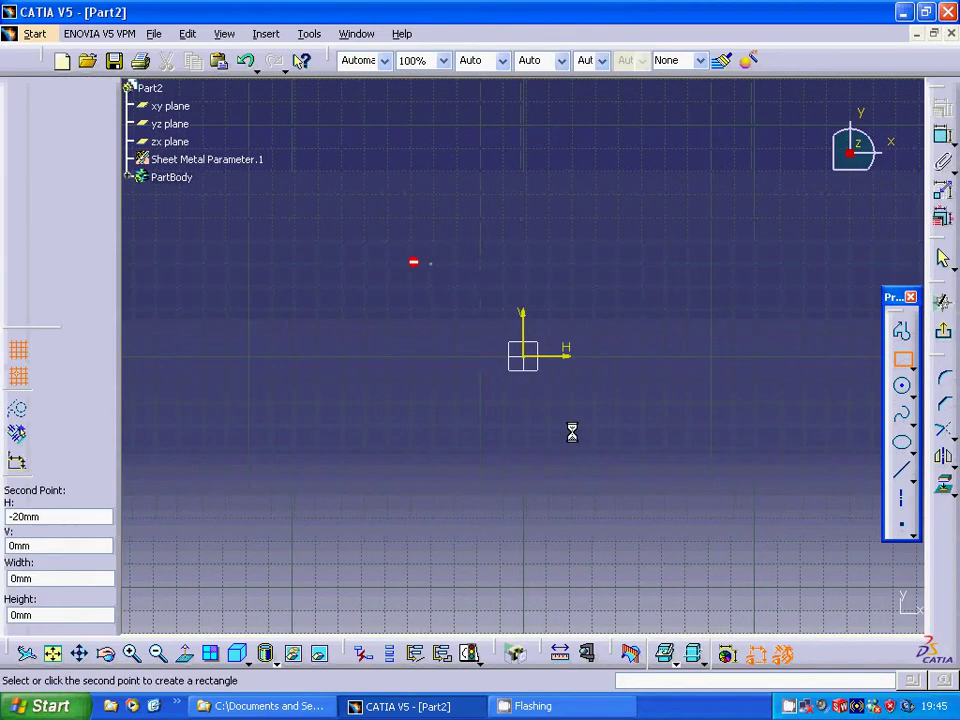
left_click(622, 466)
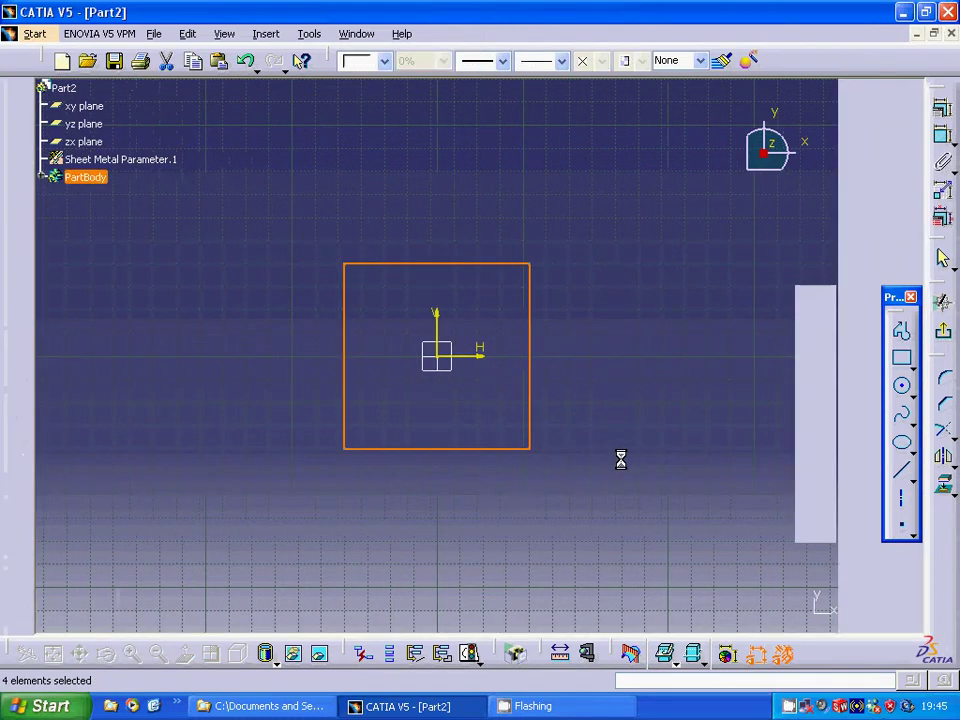
left_click(946, 340)
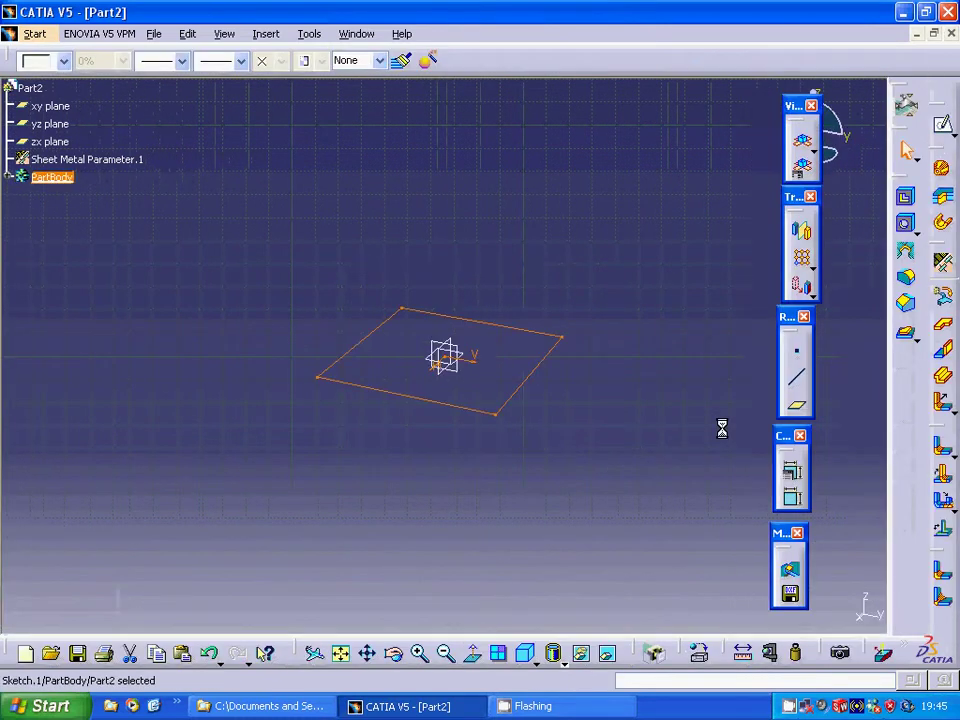
Step: Create a wall from the square sketch, keeping the proposed material side
left_click(942, 323)
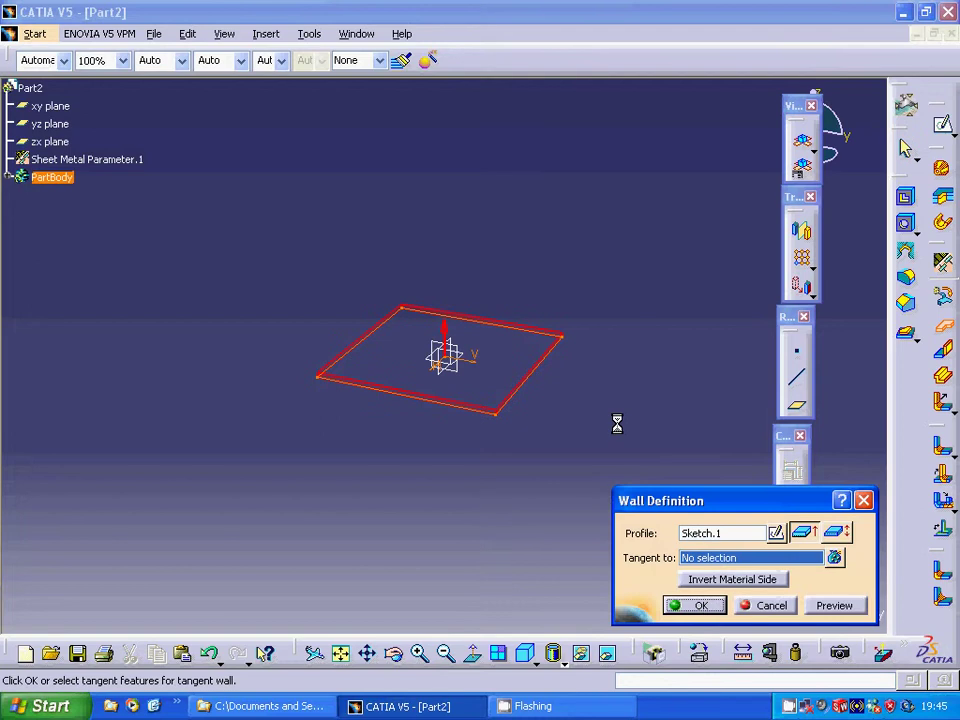
left_click(700, 607)
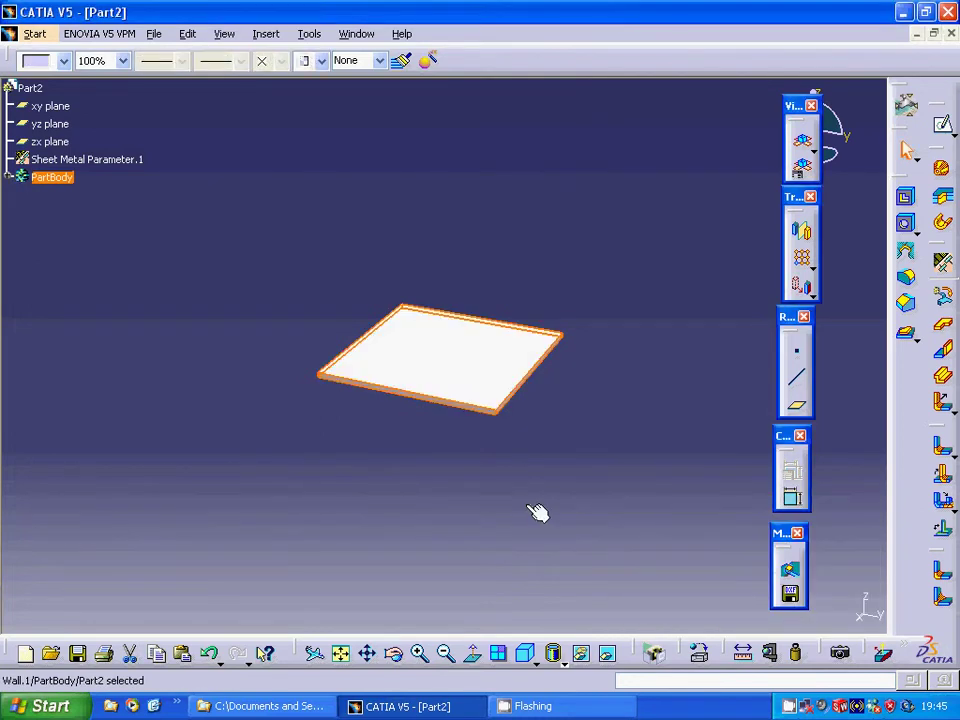
left_click(558, 490)
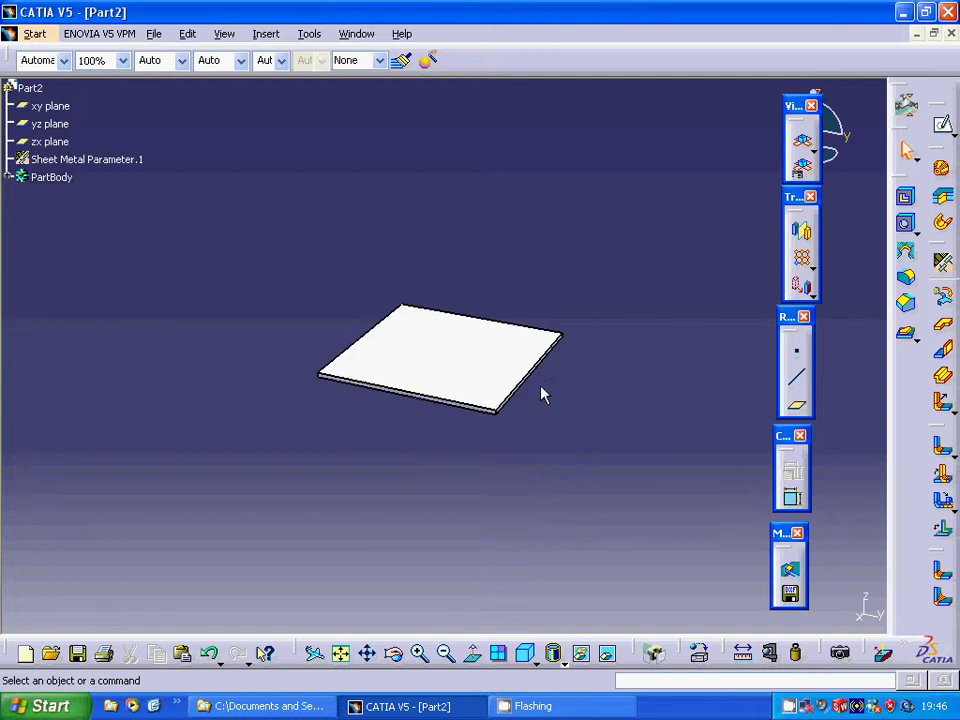
Step: Add a basic flange along the wall's right edge with 20 mm length, 90 degree angle and 2 mm radius
left_click(942, 400)
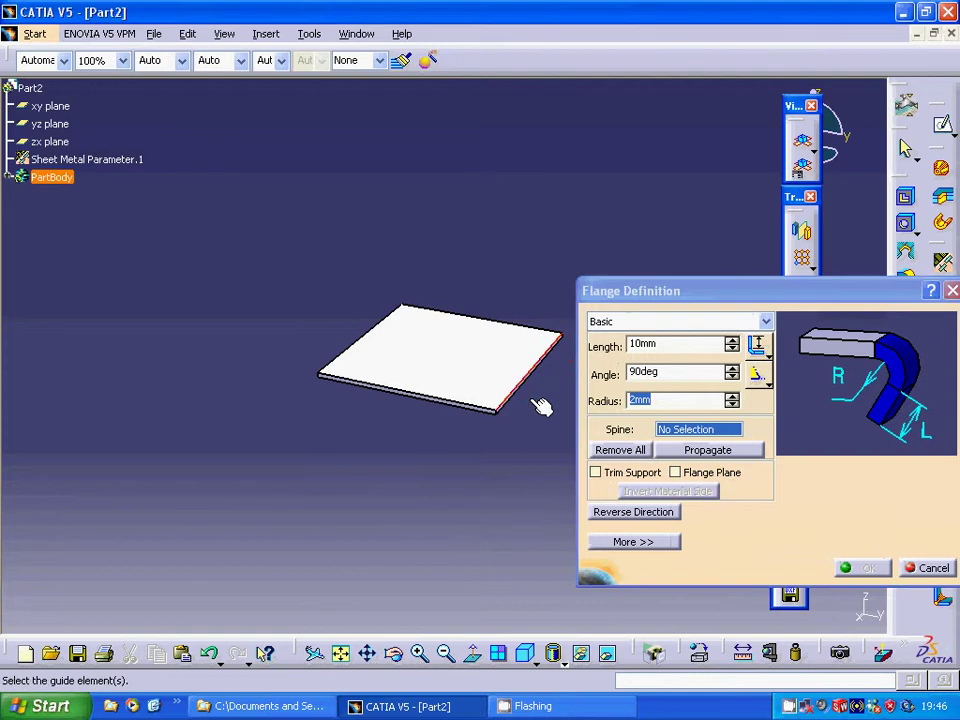
left_click(540, 412)
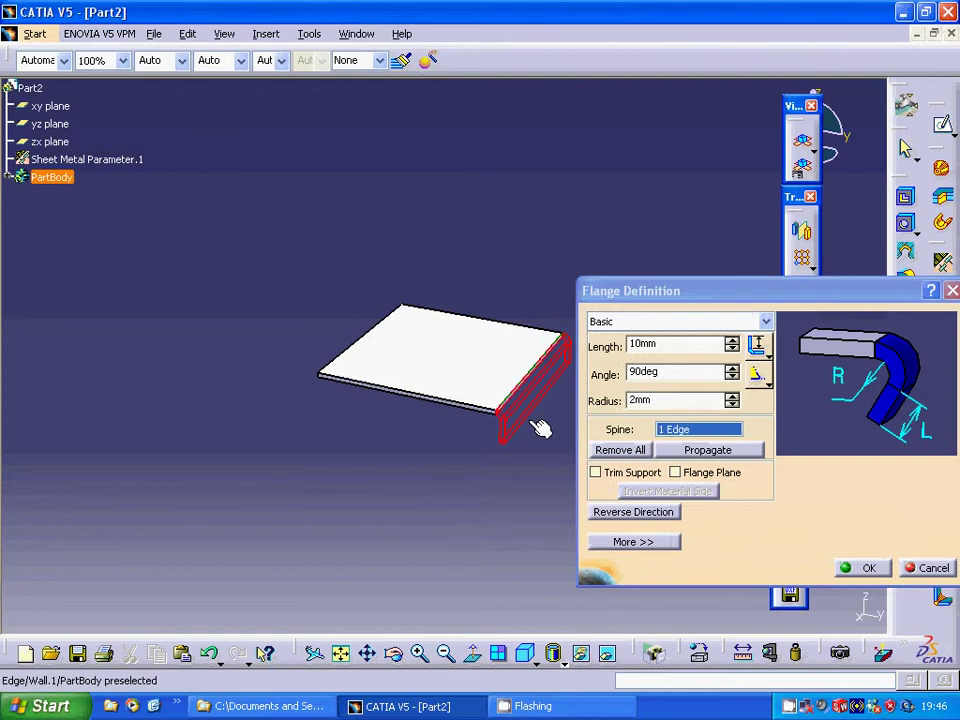
double_click(666, 344)
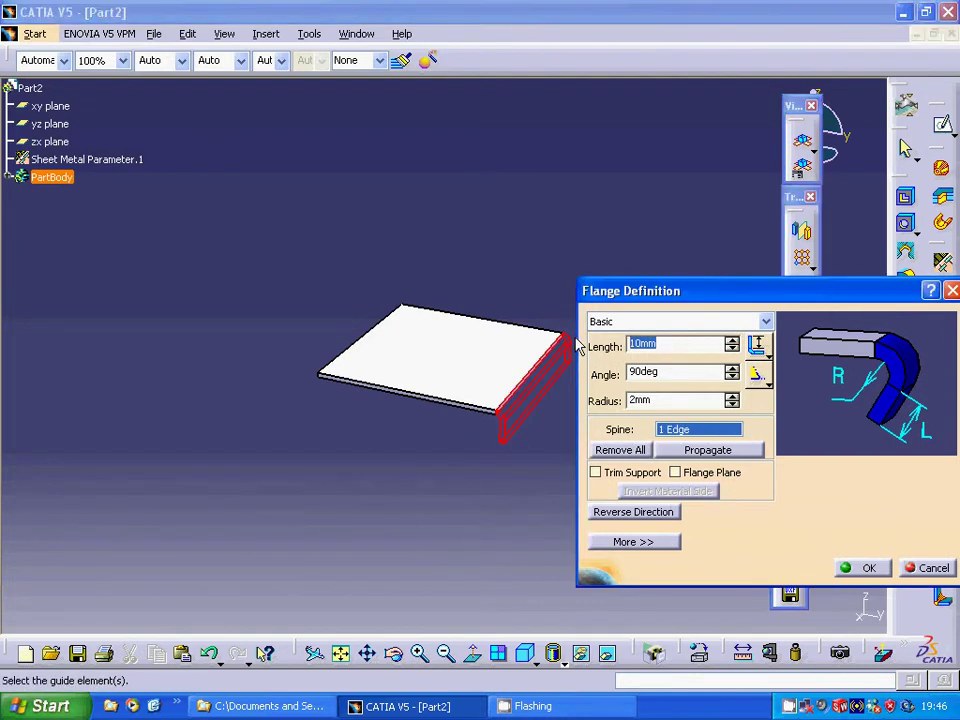
type("20")
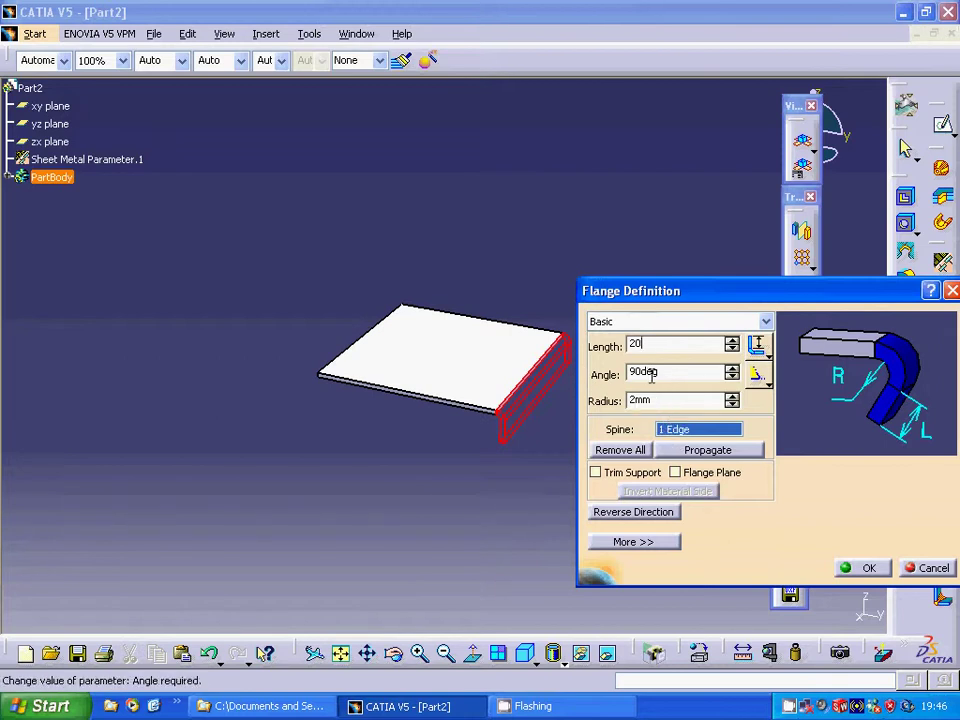
left_click(860, 568)
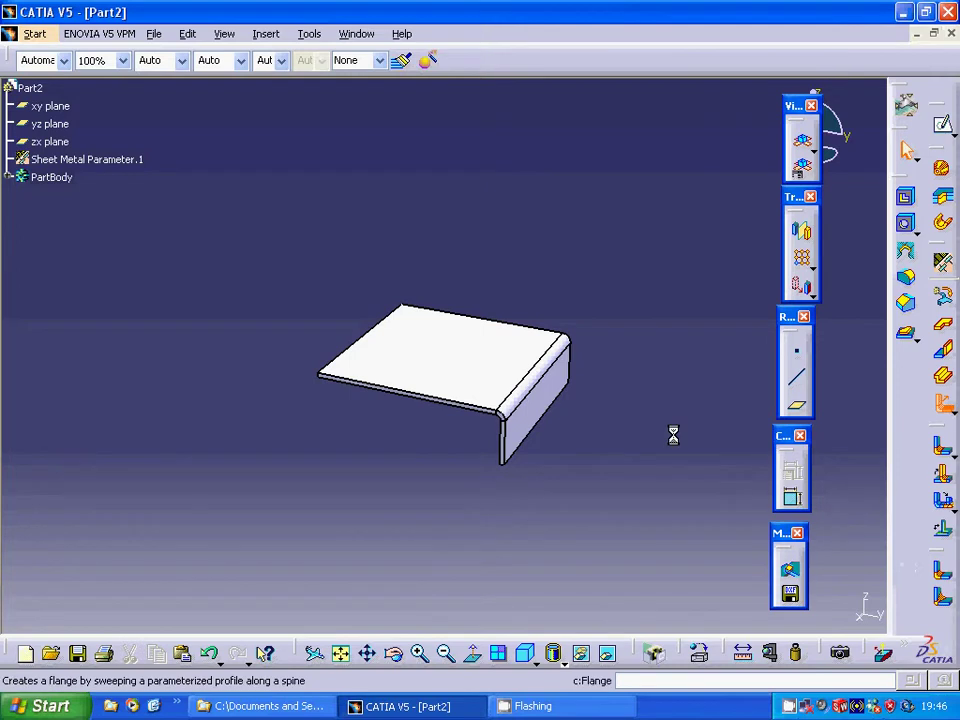
Step: Add matching 20 mm basic flanges at 90 degrees with 2 mm radius on the front, left and rear edges of the wall
left_click(465, 407)
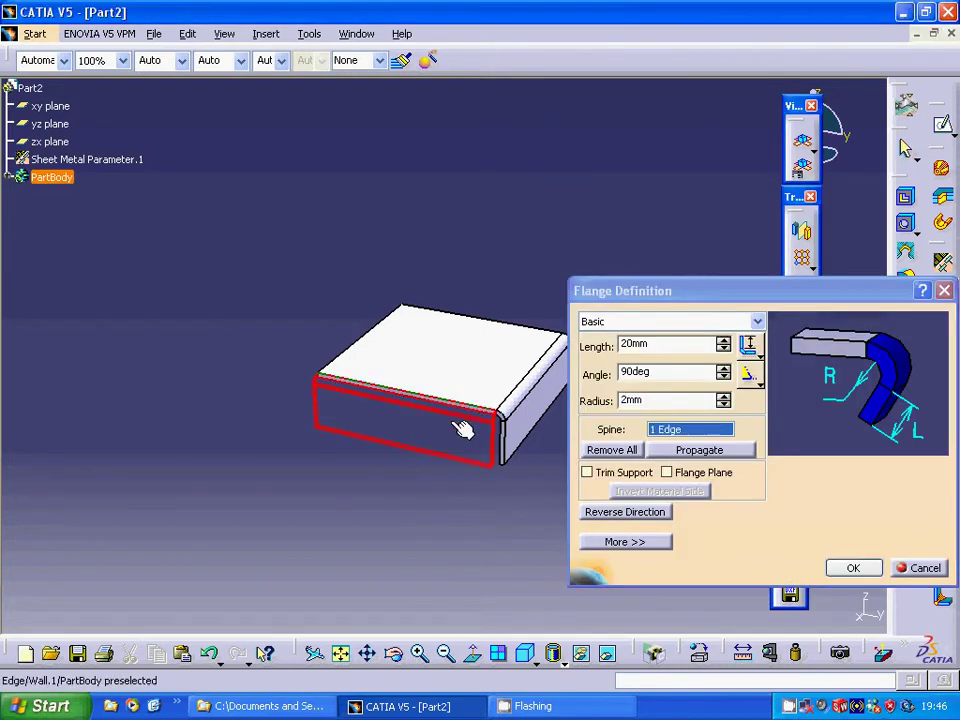
left_click(853, 568)
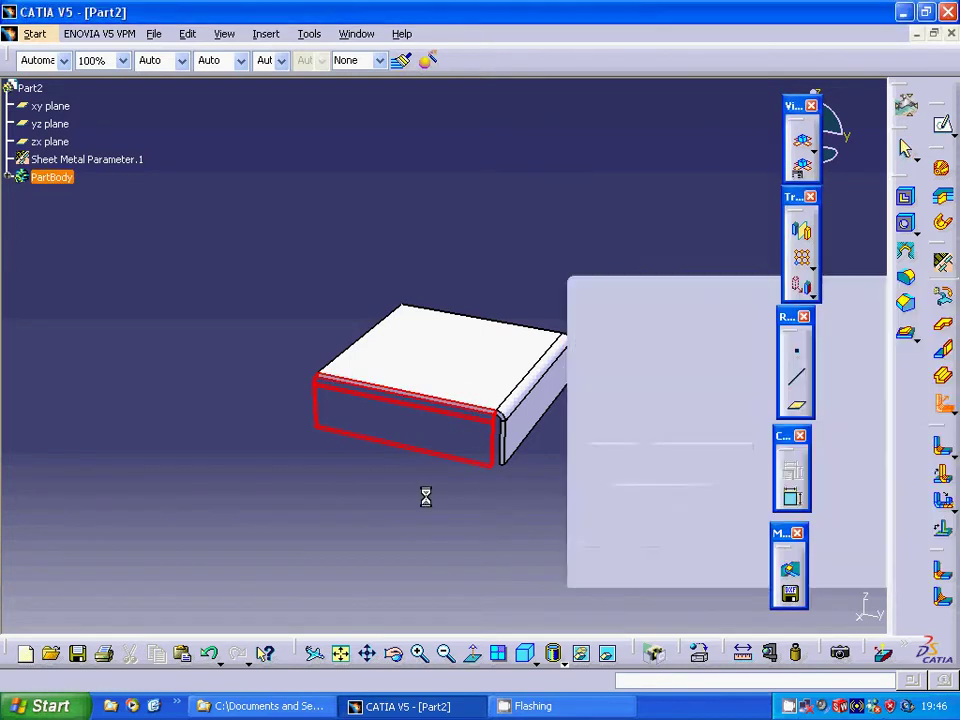
left_click(941, 410)
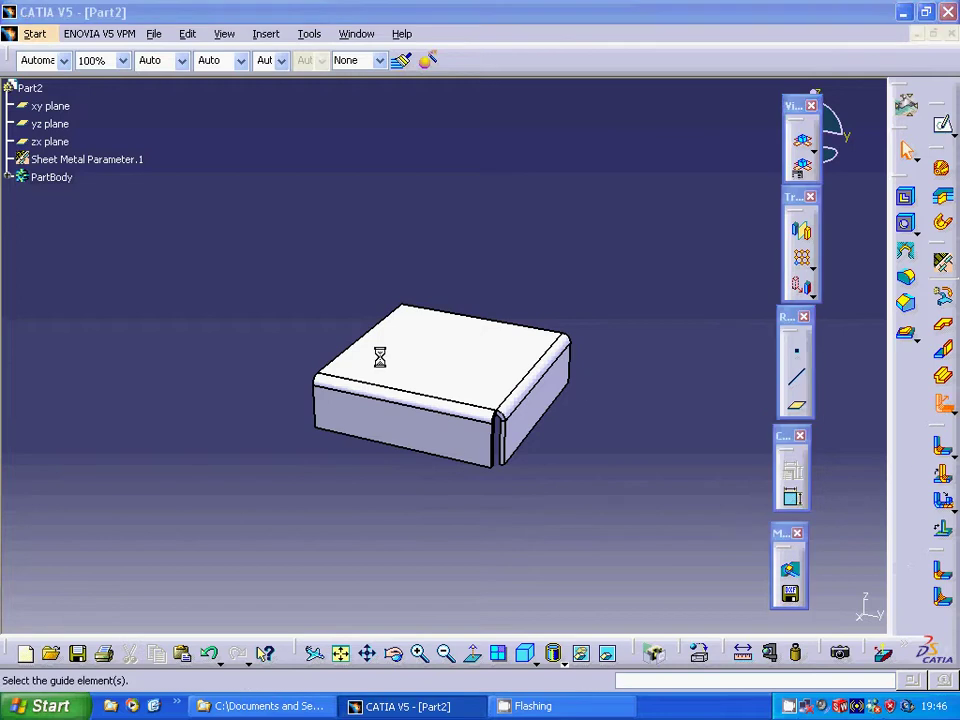
left_click(316, 362)
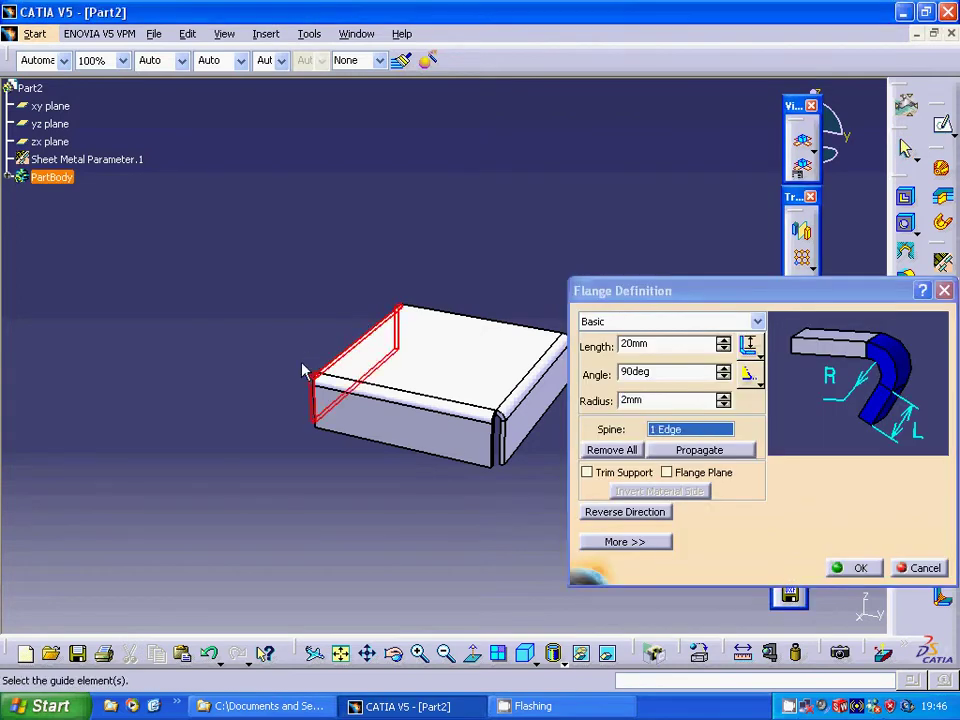
left_click(845, 568)
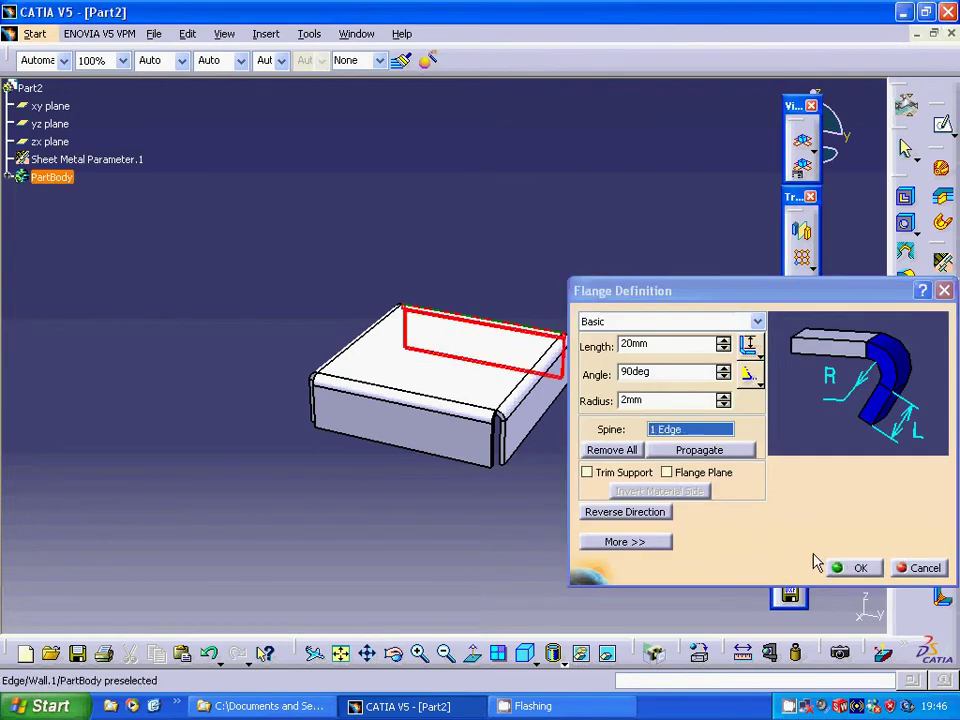
left_click(851, 568)
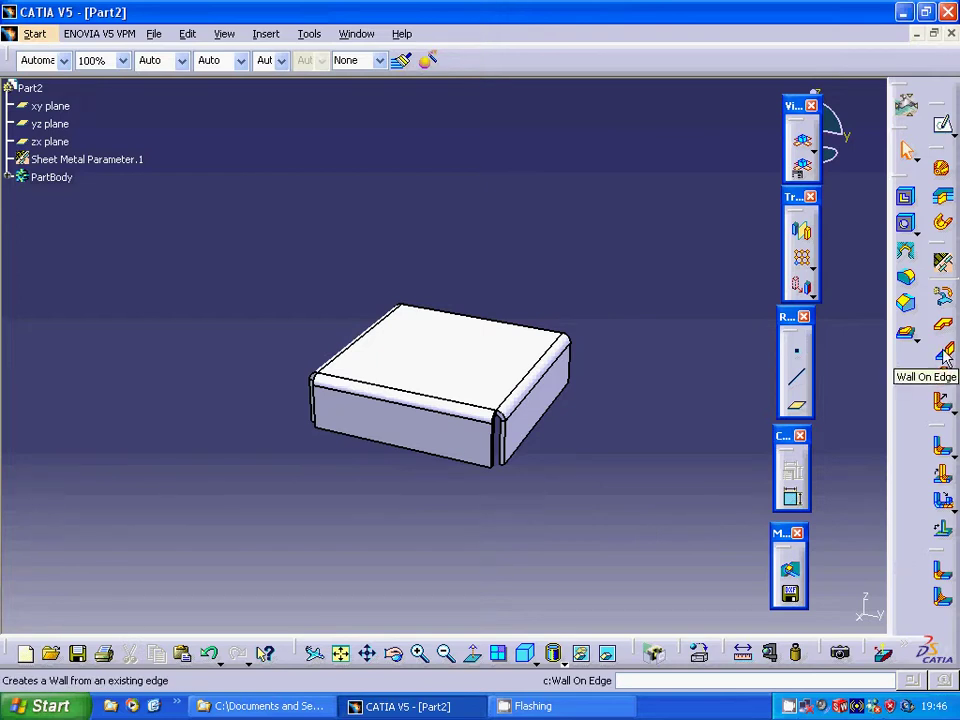
Step: Define a wall on edge with bend along the right flange's lower outer edge, setting its left and right limits to -30 mm
left_click(945, 352)
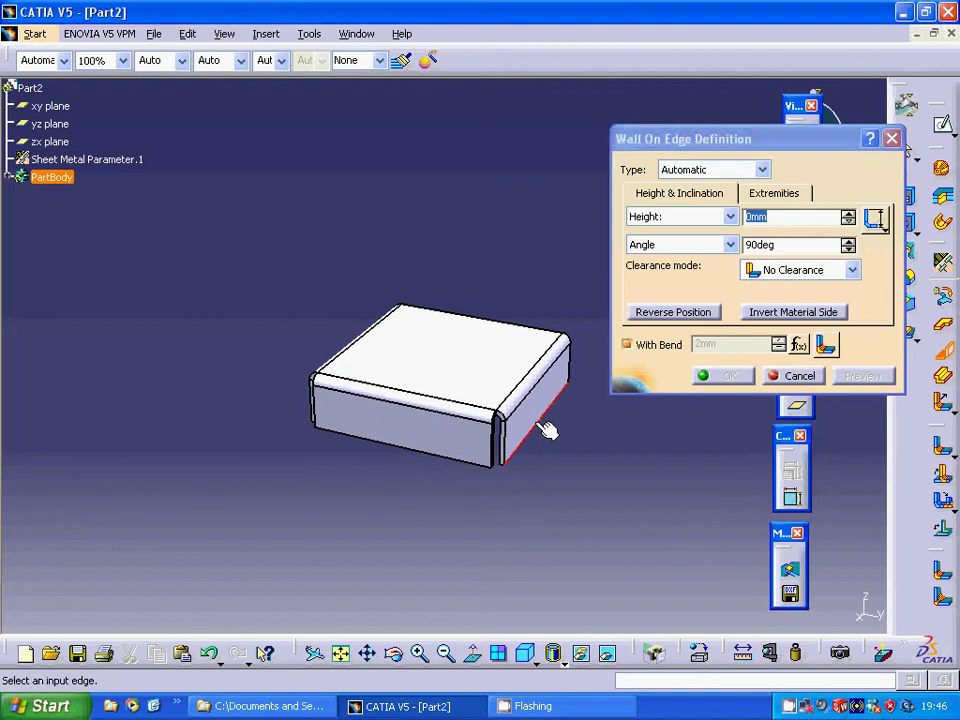
left_click(540, 418)
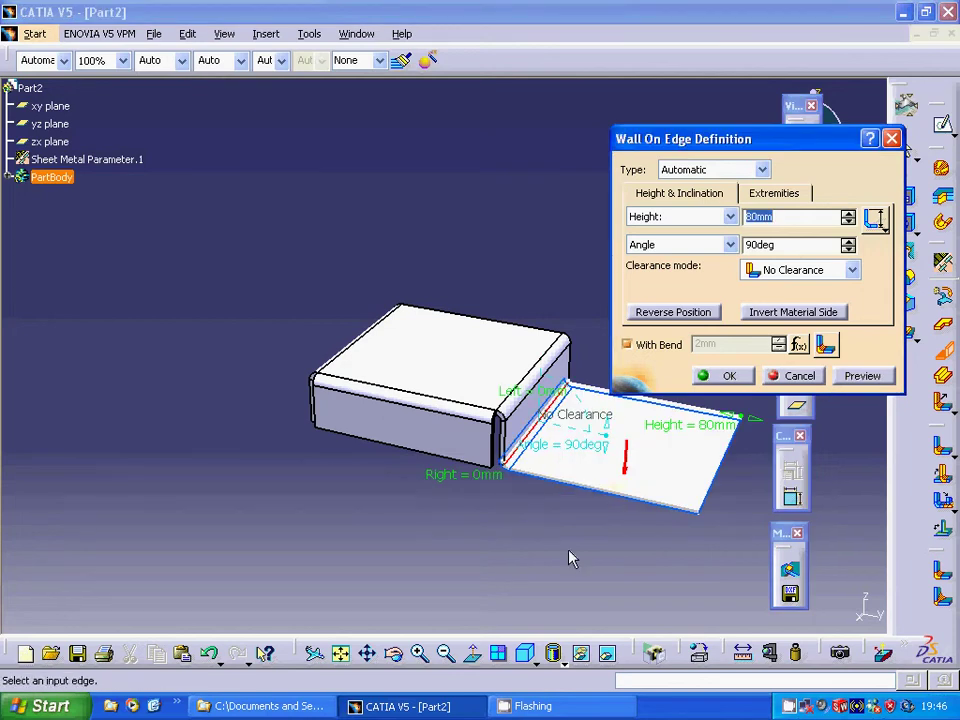
double_click(478, 478)
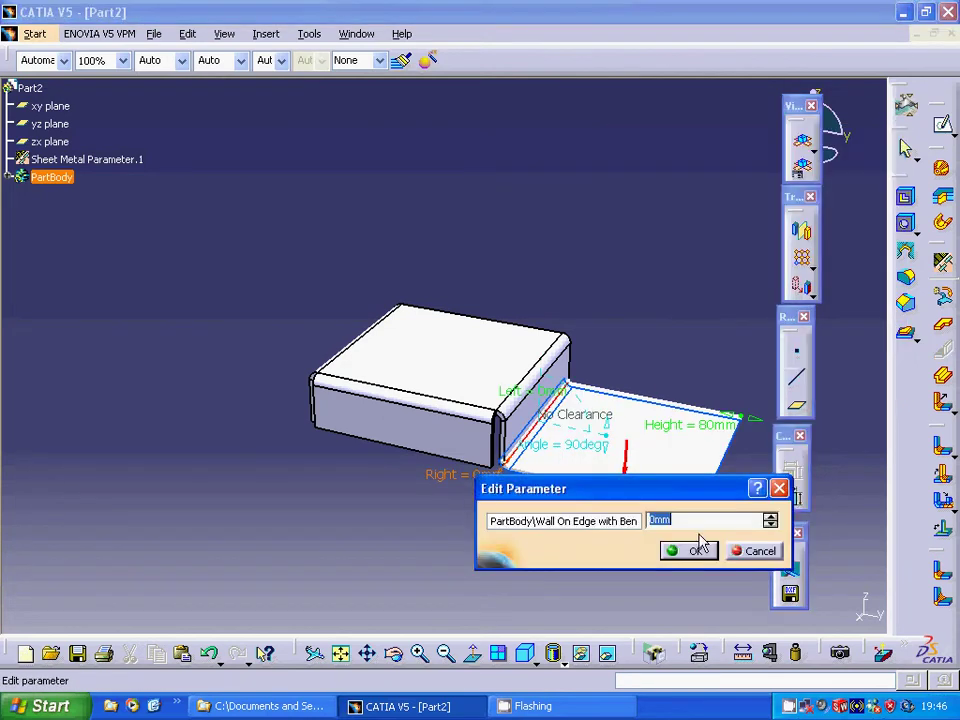
type("-30")
left_click(700, 551)
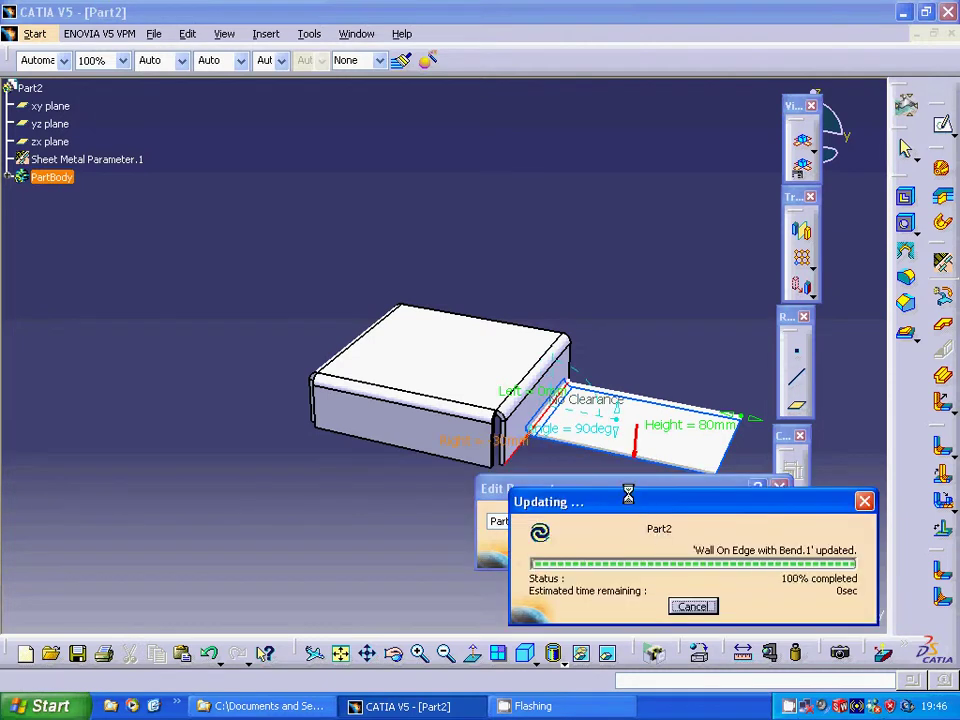
double_click(531, 396)
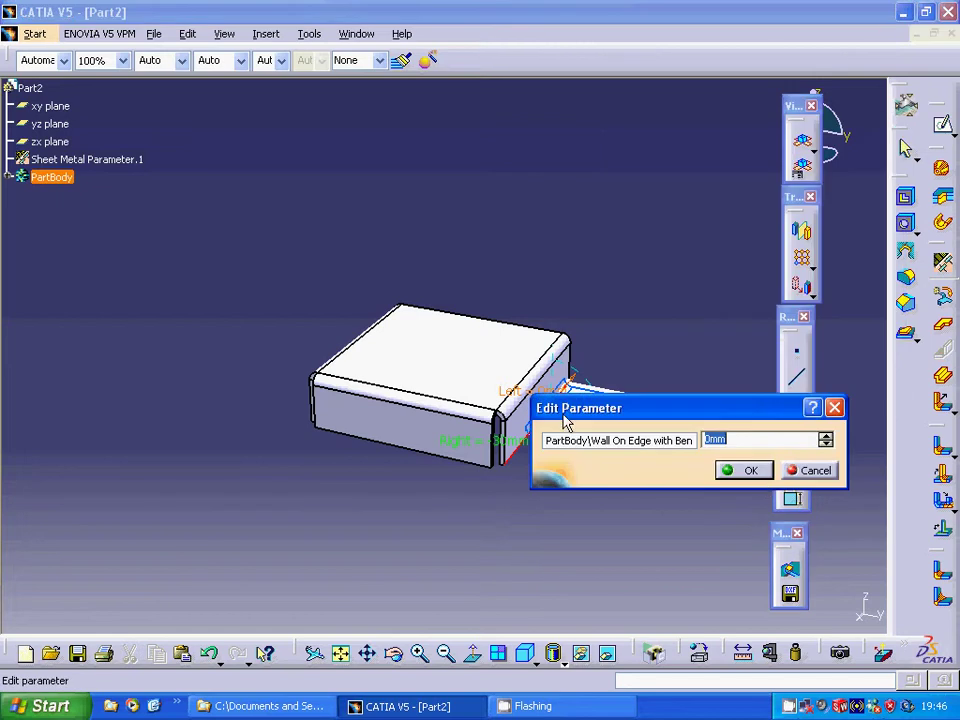
type("-30")
left_click(750, 471)
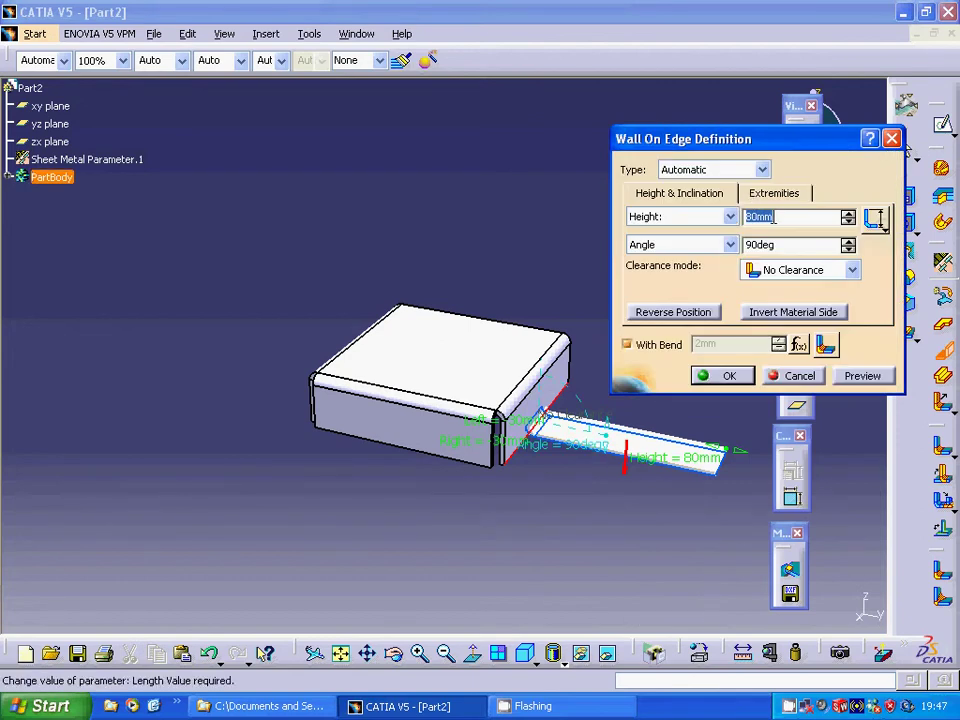
Step: Set the wall on edge's height to 20 mm and create it
type("20")
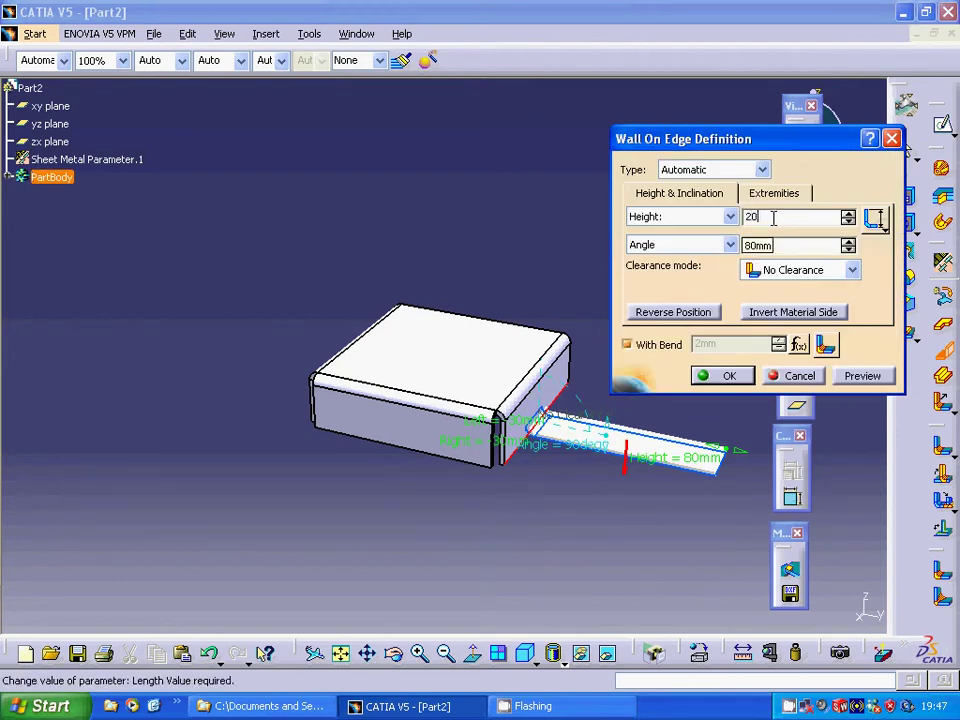
left_click(741, 382)
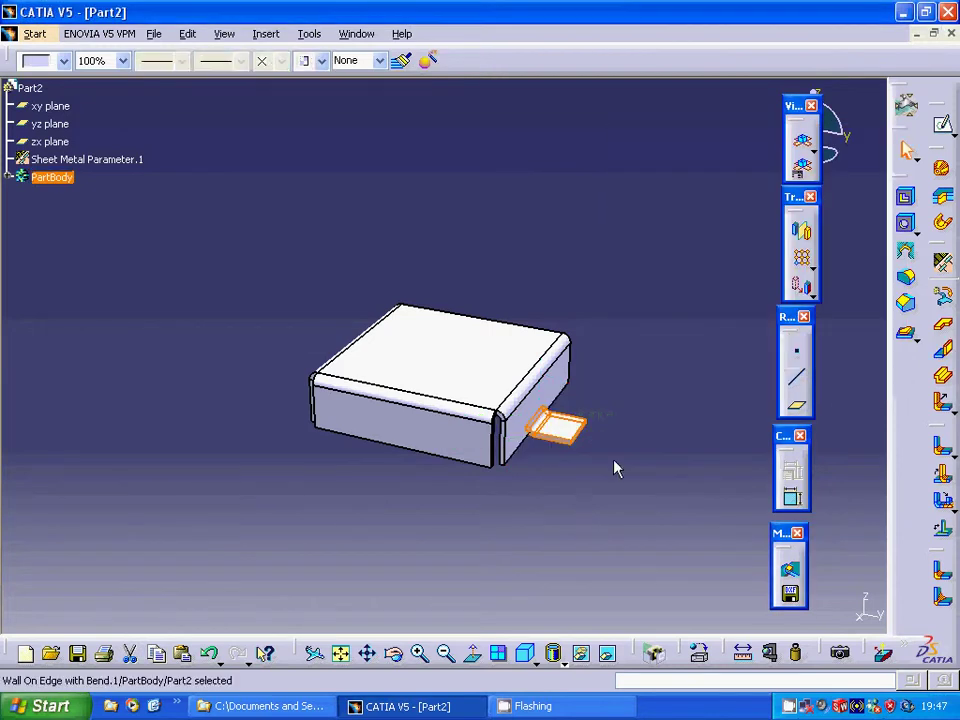
left_click(615, 469)
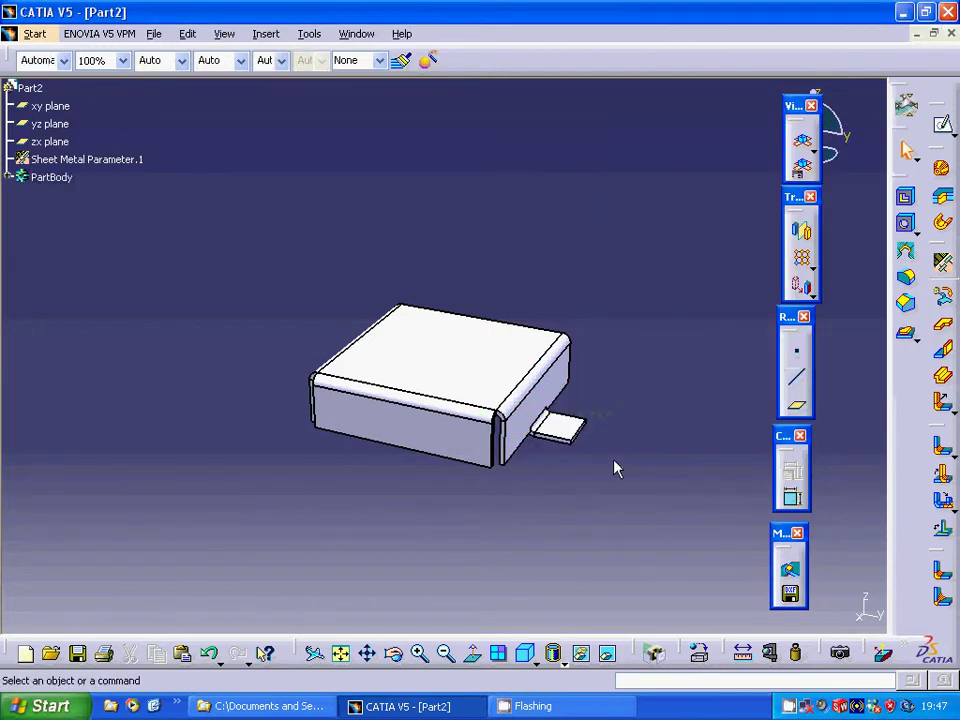
Step: Add a basic flange on the tab's outer edge with 20 mm length, 90 degree angle and 2 mm radius
left_click(942, 402)
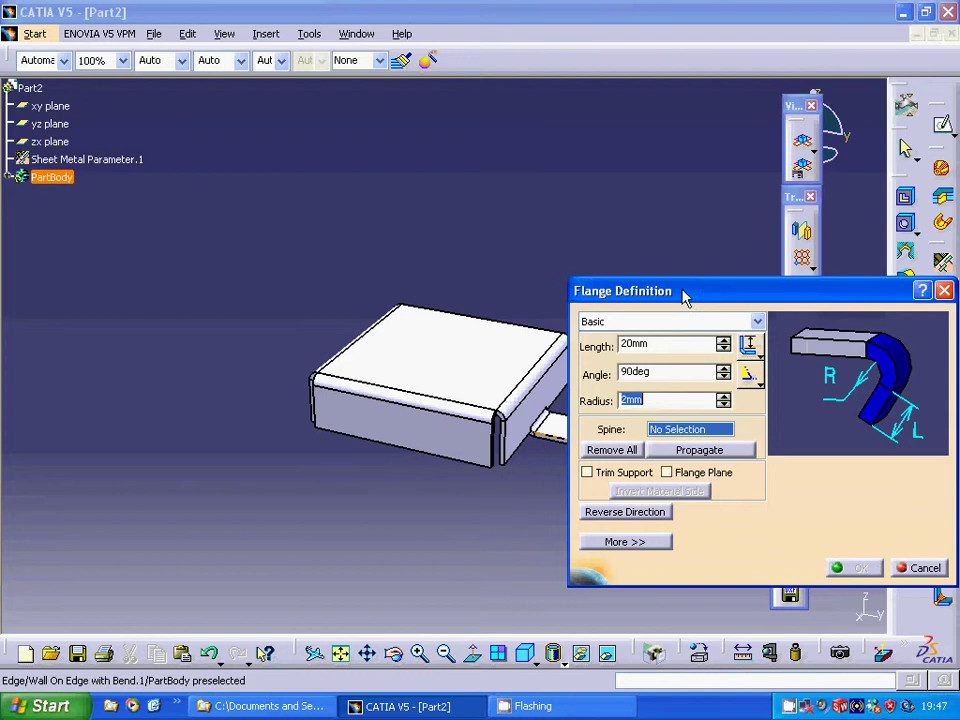
left_click_drag(681, 294, 789, 292)
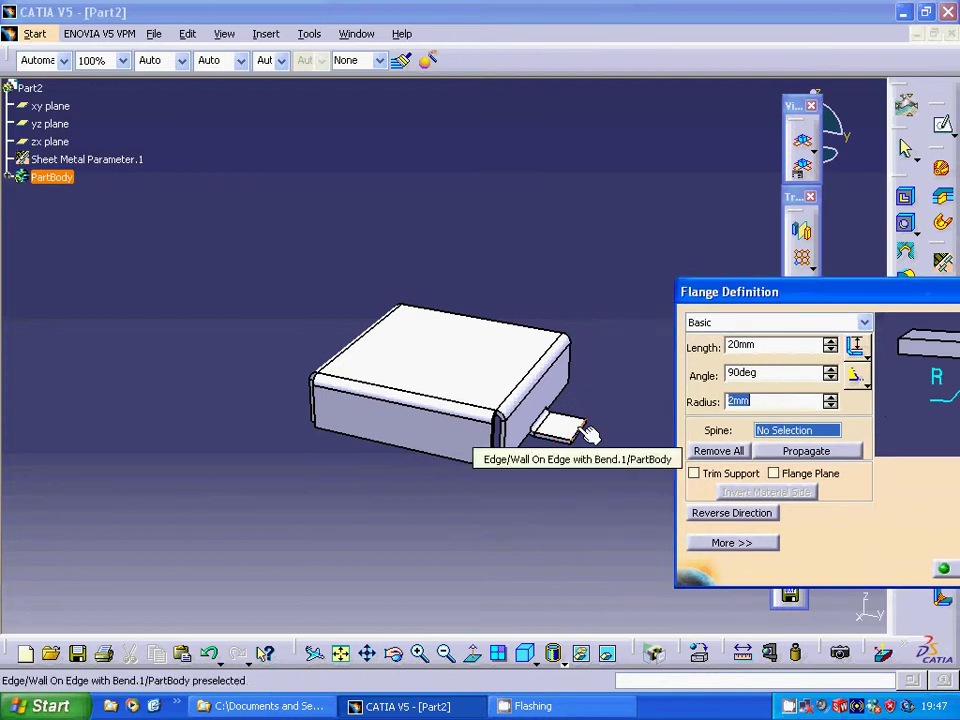
left_click(584, 448)
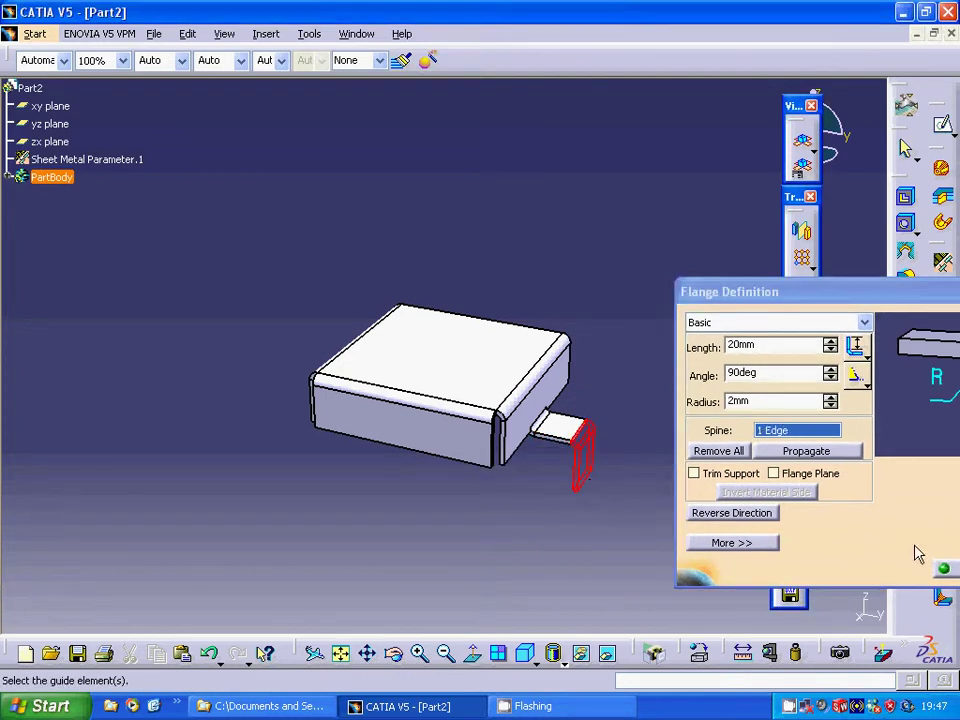
left_click(943, 569)
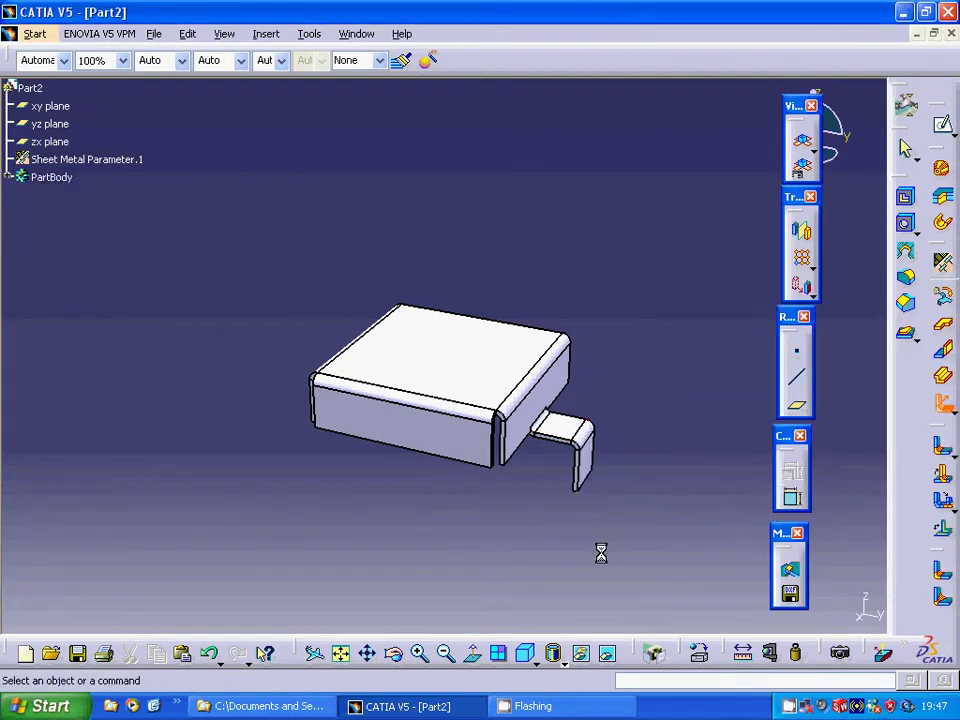
Step: Add an outward foot flange on the lower edge of the tab's vertical flange with 20 mm length, 90 degree angle and 2 mm radius
left_click(940, 408)
middle_click_drag(519, 495, 711, 277)
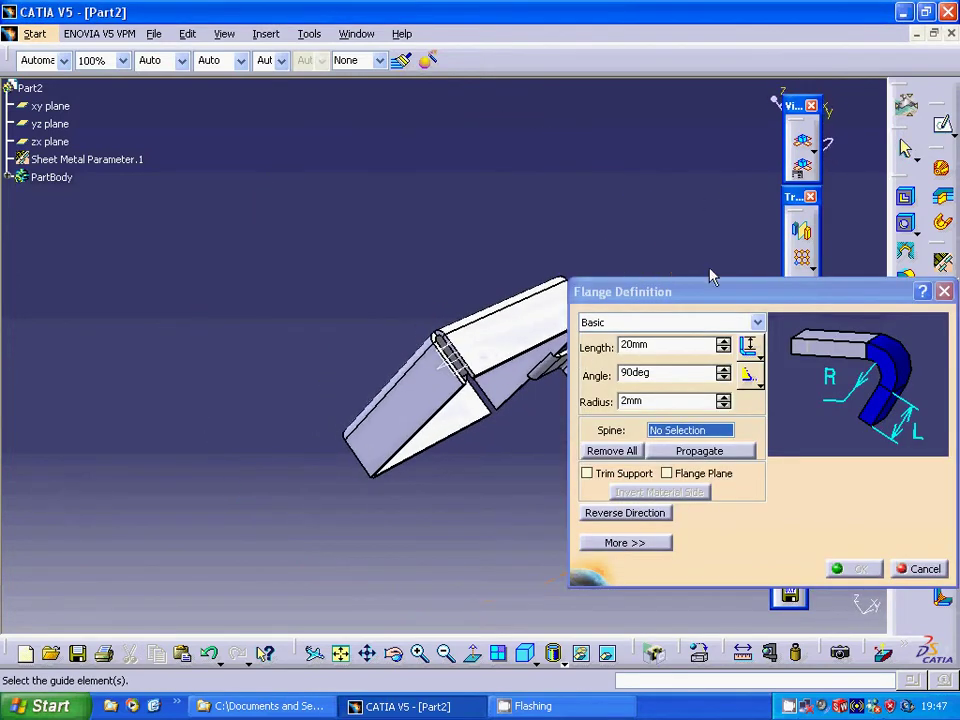
left_click_drag(711, 281, 782, 404)
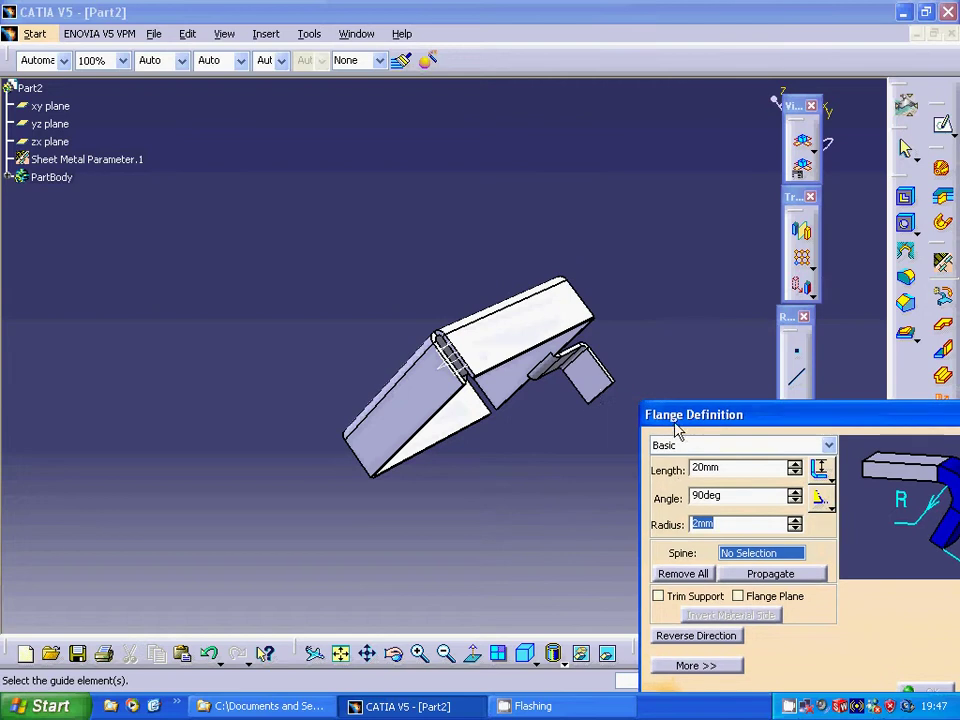
left_click(605, 403)
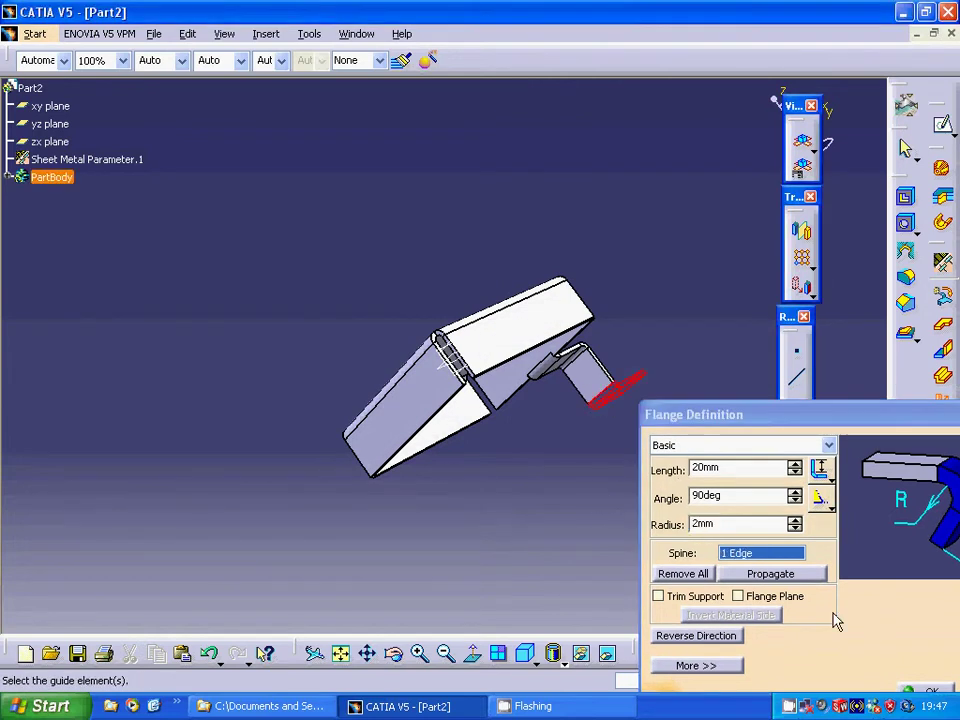
left_click_drag(820, 410, 725, 368)
left_click(829, 648)
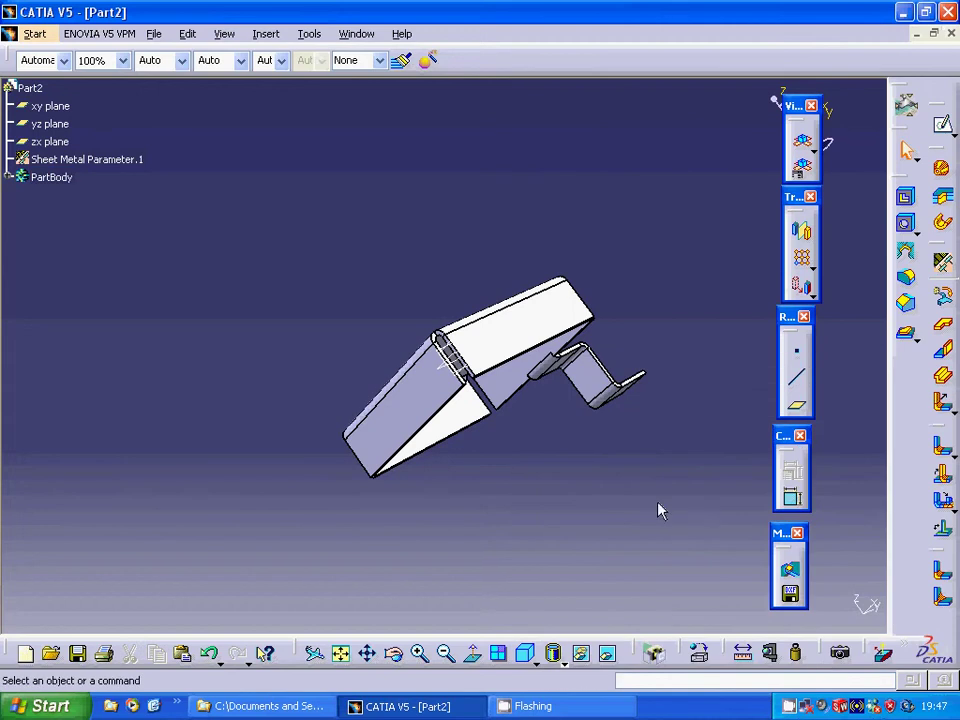
Step: Create a 20 mm high, 90 degree wall on edge with bend along the front flange's lower edge, keeping left and right limits at -30 mm
middle_click_drag(677, 443, 515, 614)
left_click(942, 349)
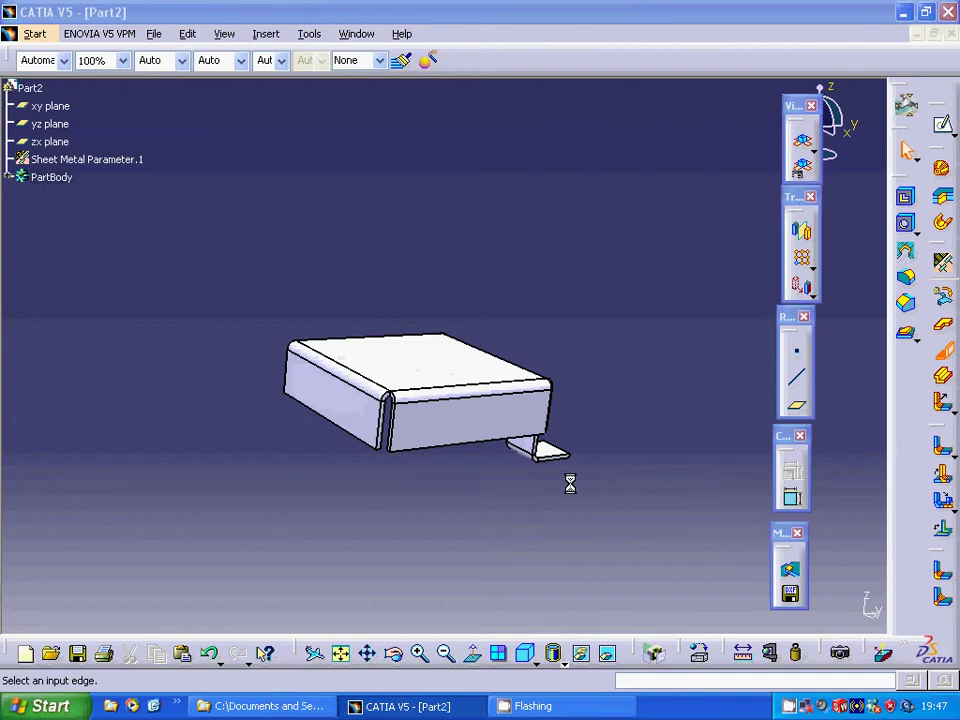
left_click(465, 463)
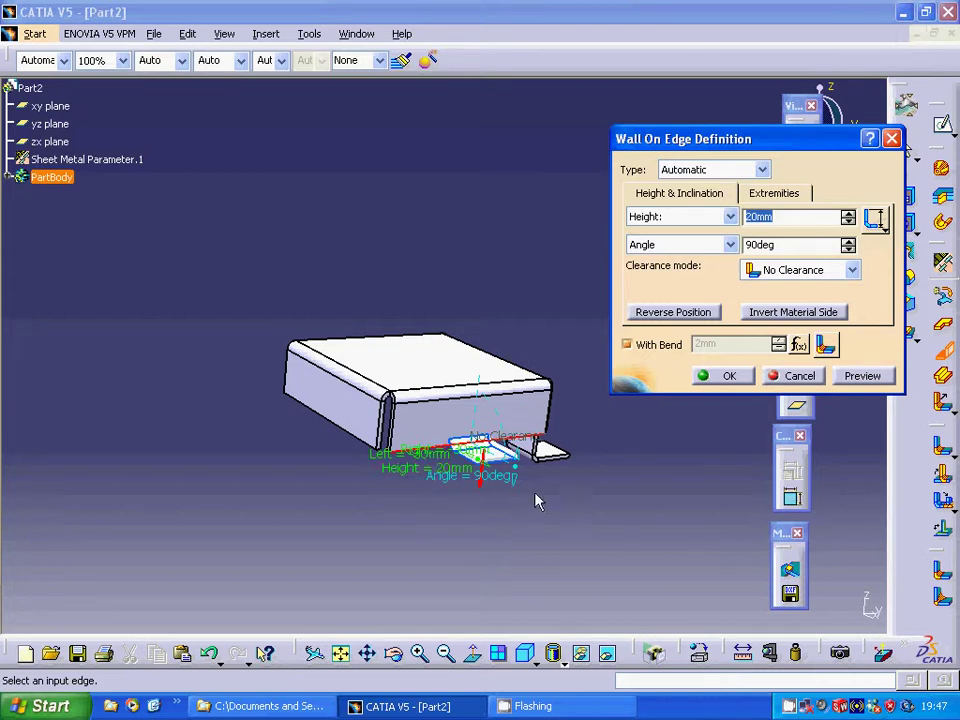
left_click(729, 378)
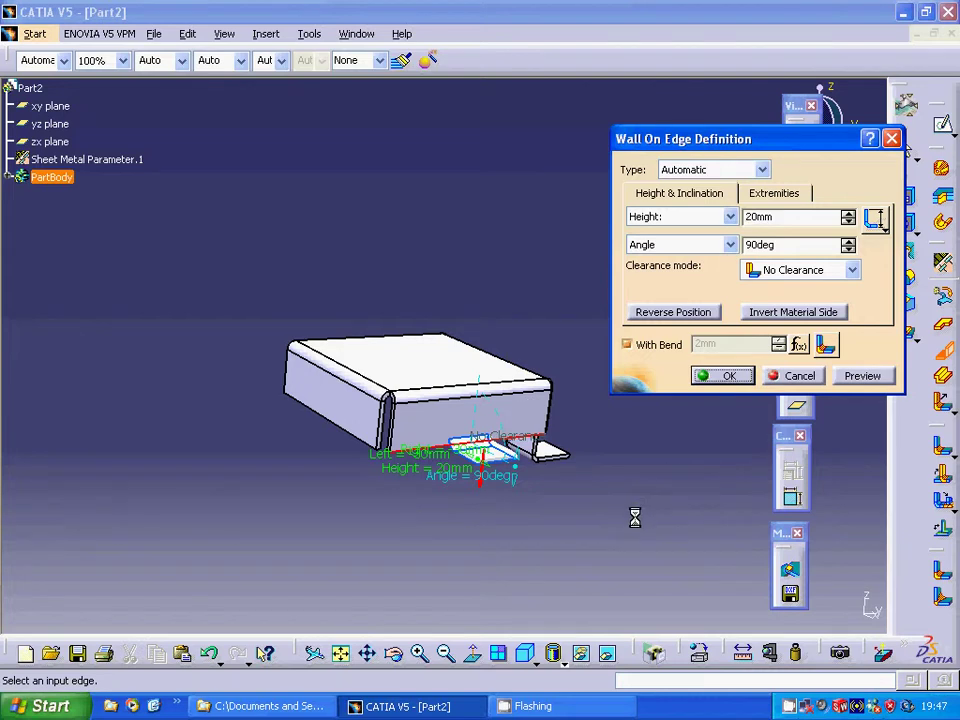
left_click(686, 486)
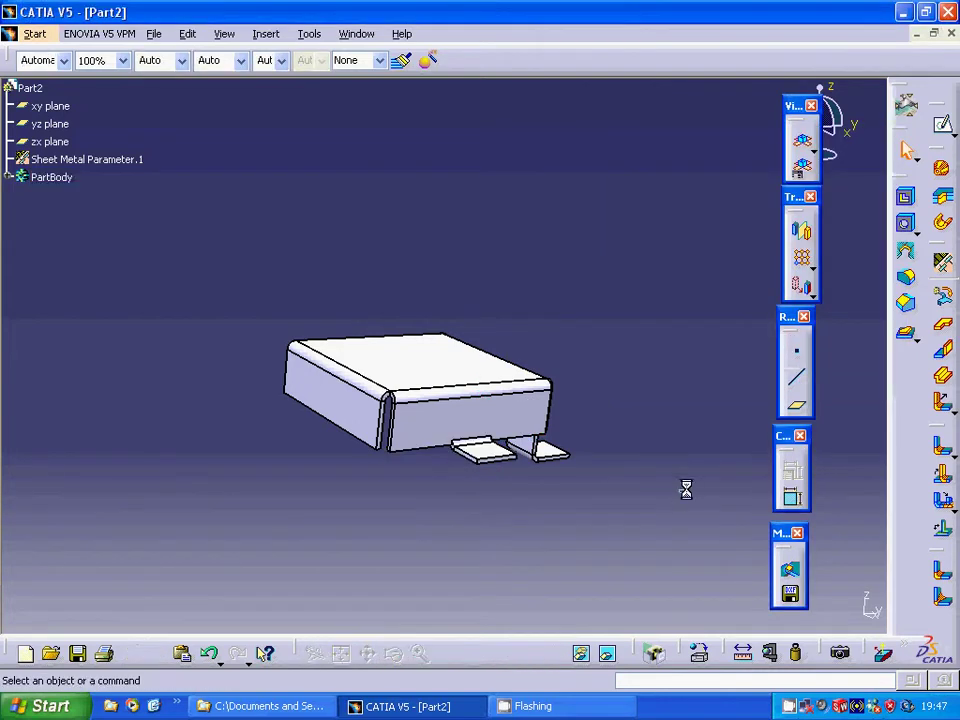
Step: Add a basic flange on the front tab's outer edge with 20 mm length, 90 degree angle and 2 mm radius
left_click(942, 402)
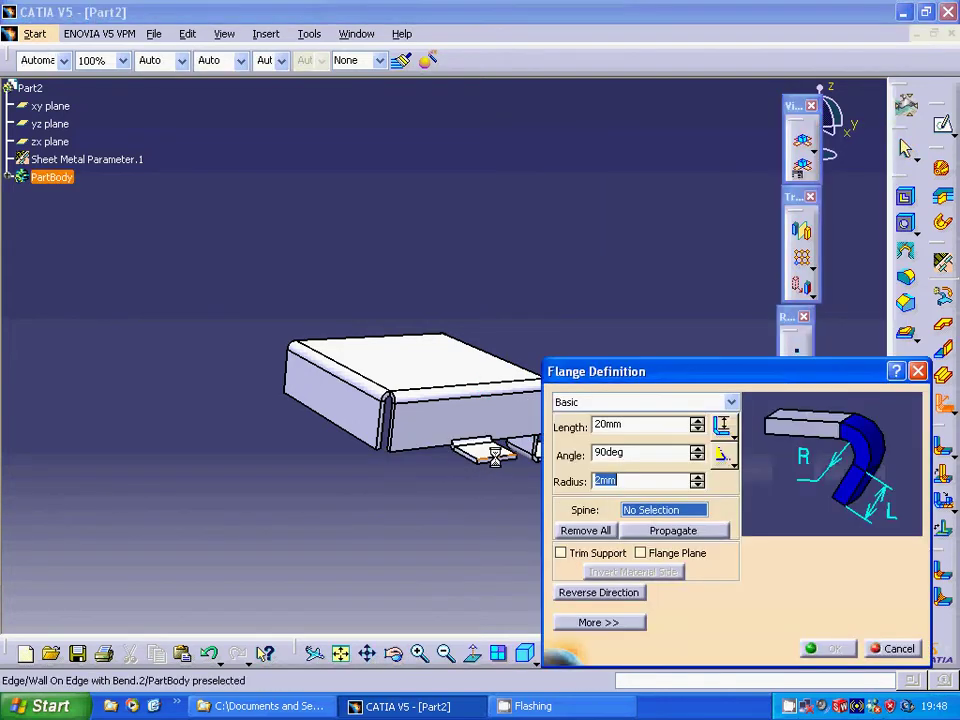
left_click(505, 507)
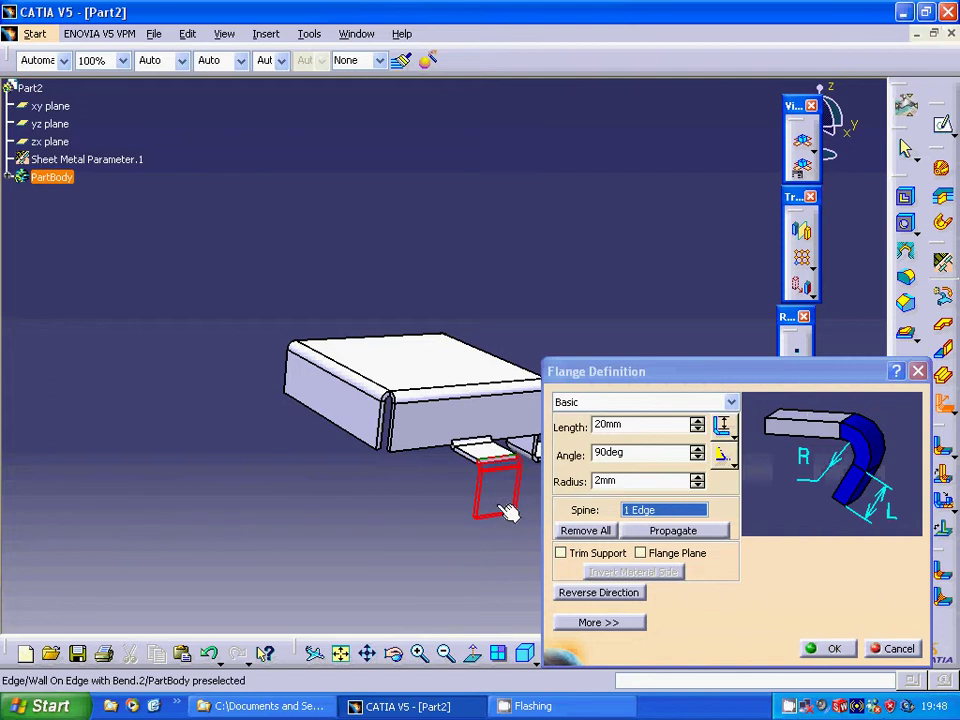
left_click(832, 648)
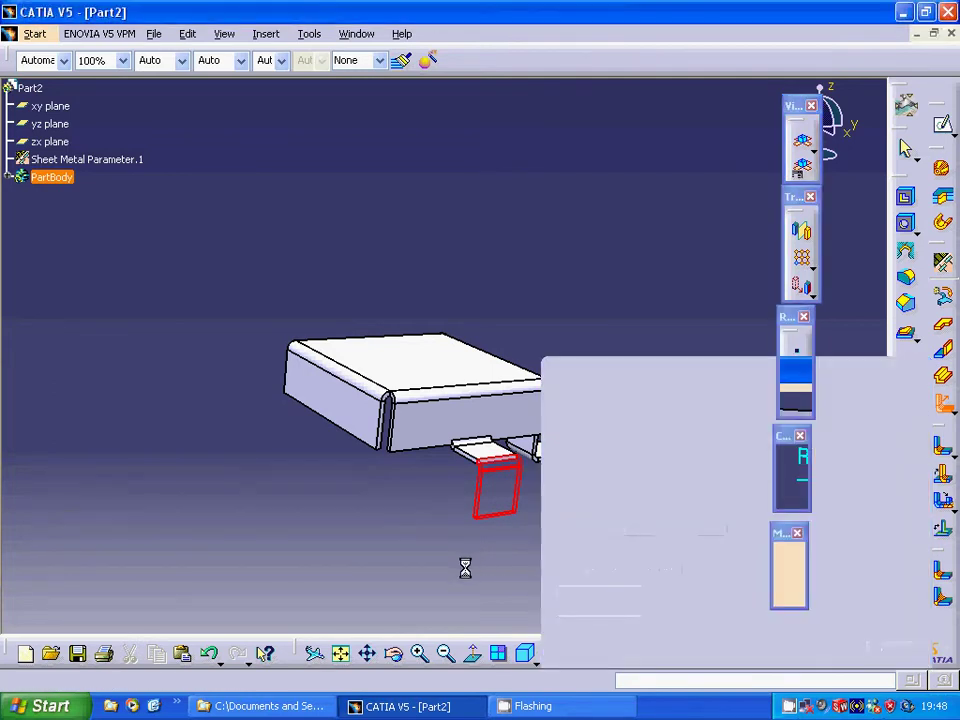
Step: Add an outward foot flange on the front leg's lower edge with 20 mm length, 90 degree angle and 2 mm radius
middle_click_drag(467, 510, 740, 335)
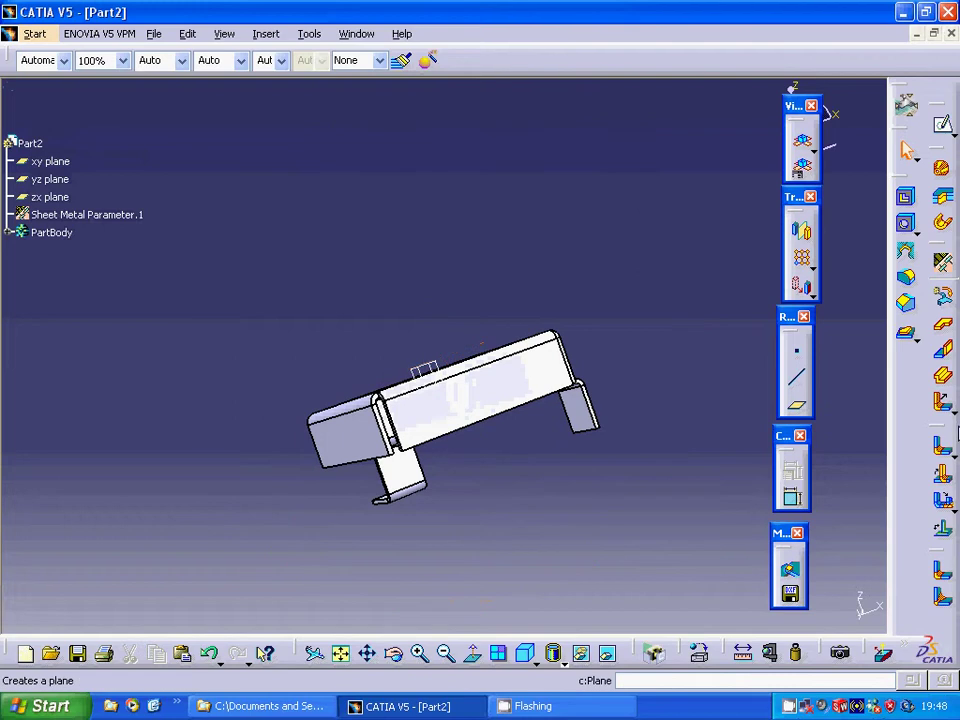
left_click(942, 401)
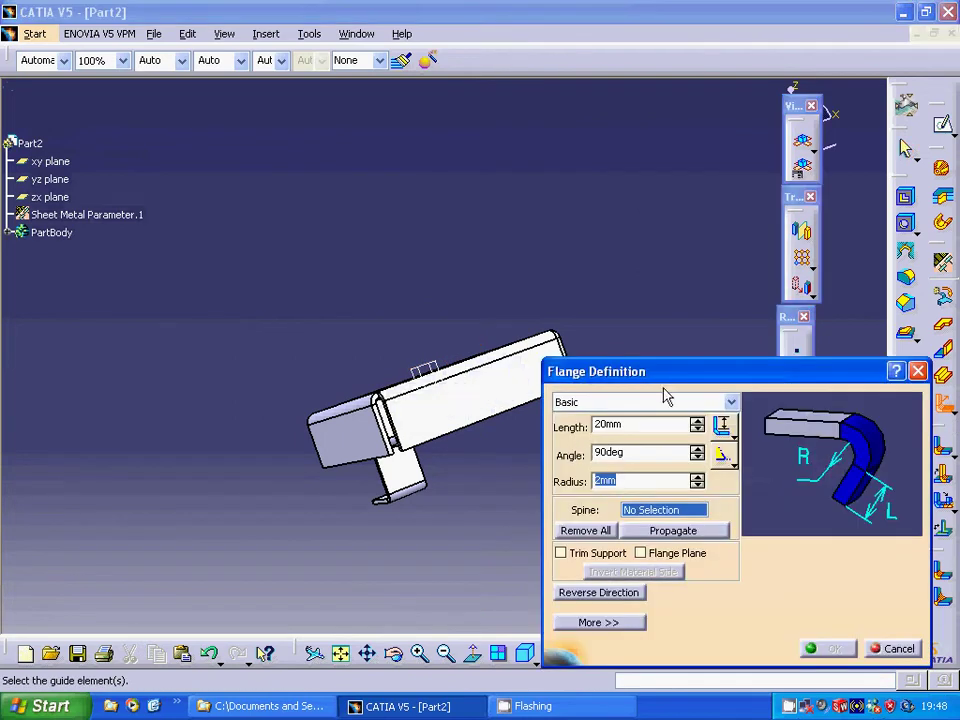
left_click_drag(650, 371, 793, 468)
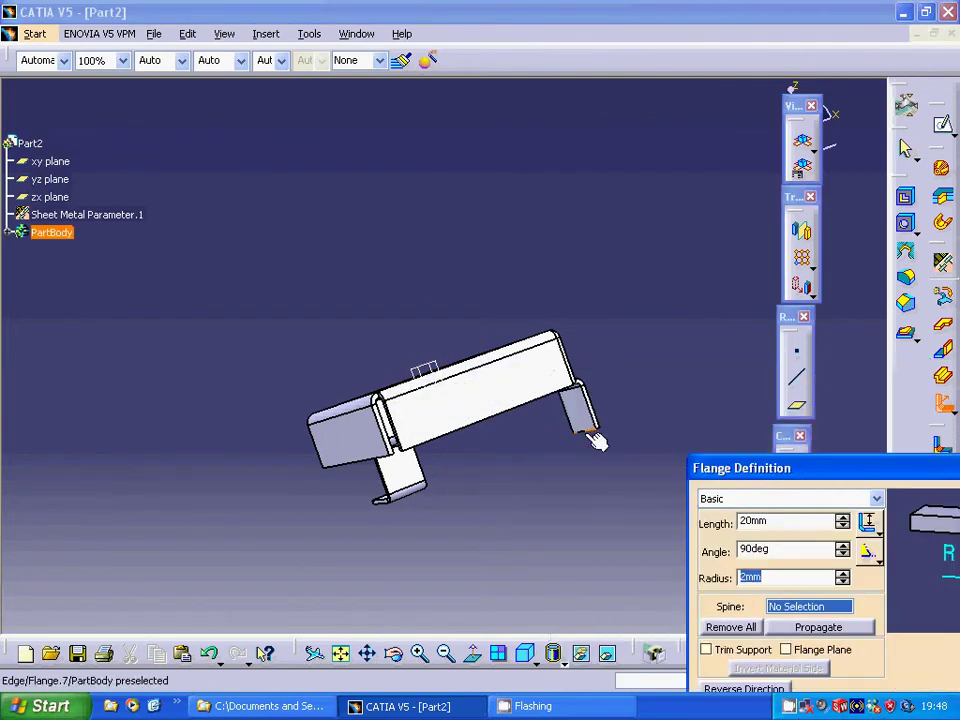
left_click(598, 445)
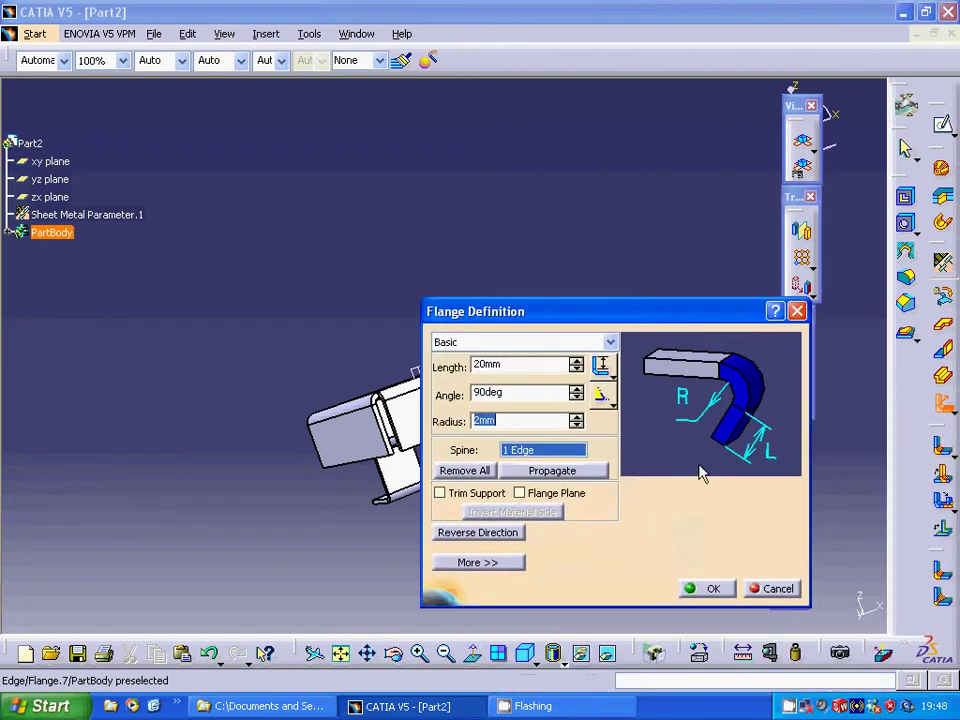
left_click(707, 590)
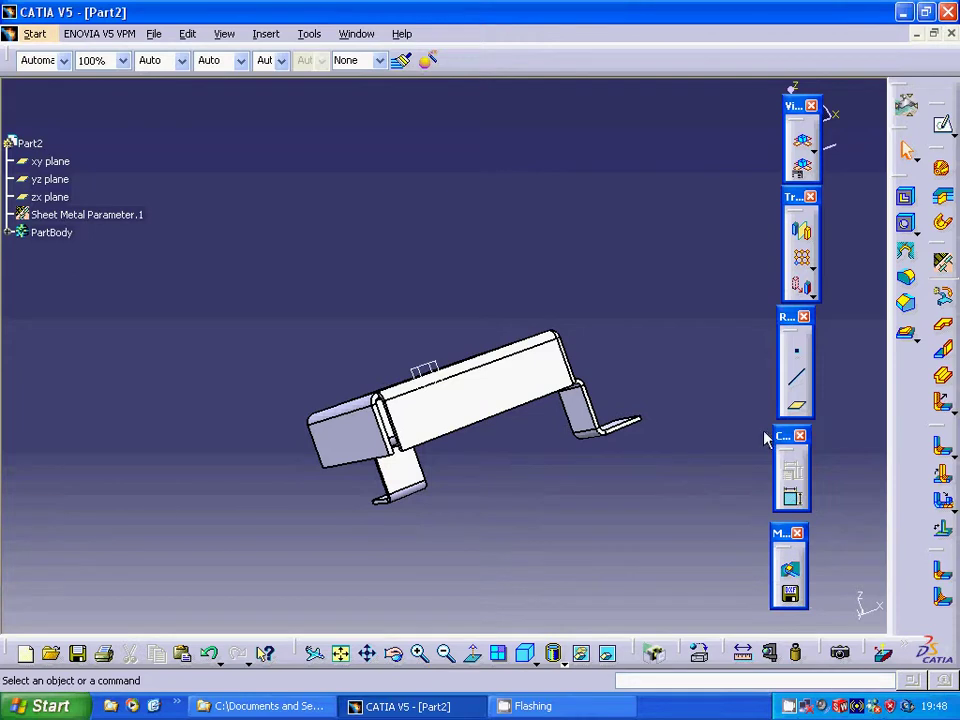
Step: Select the right leg's wall on edge and its two flanges, and mirror the current body about the zx plane
left_click(524, 659)
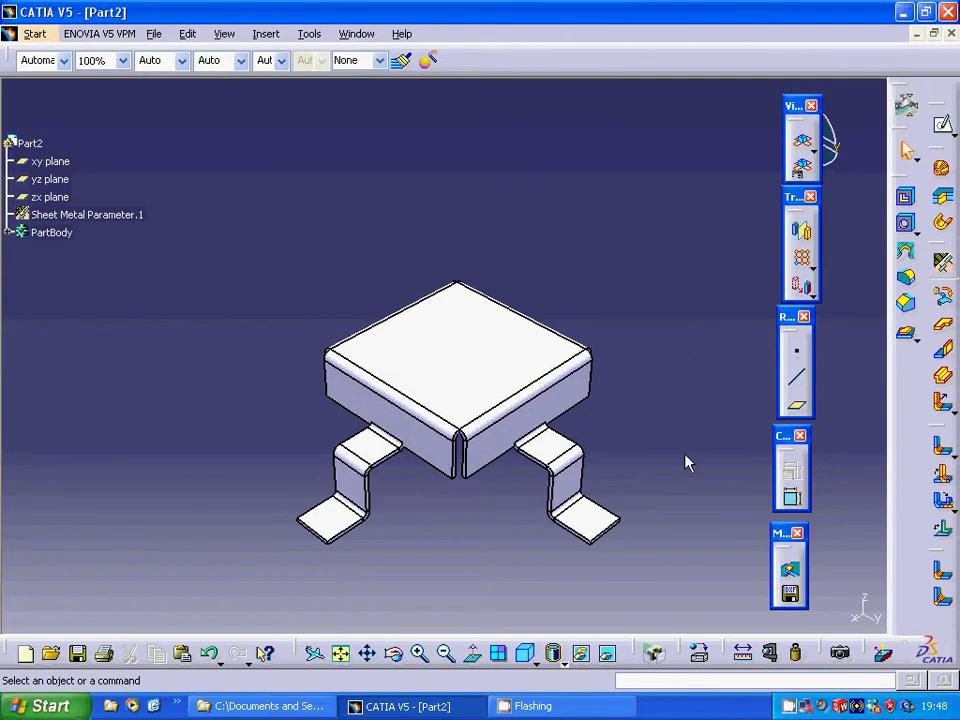
left_click(9, 232)
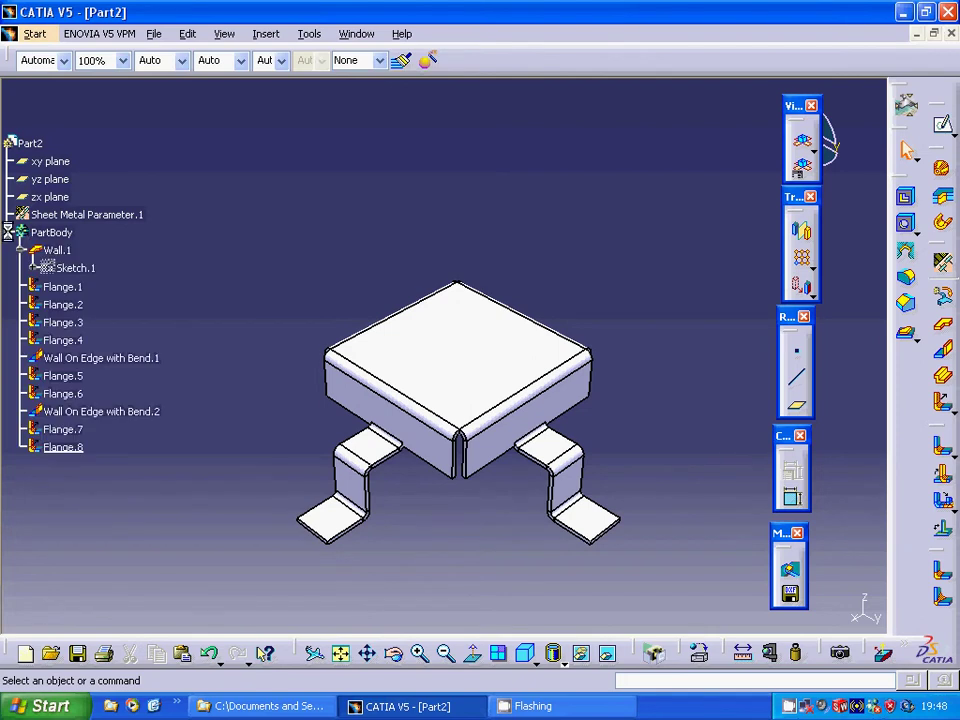
left_click(112, 364)
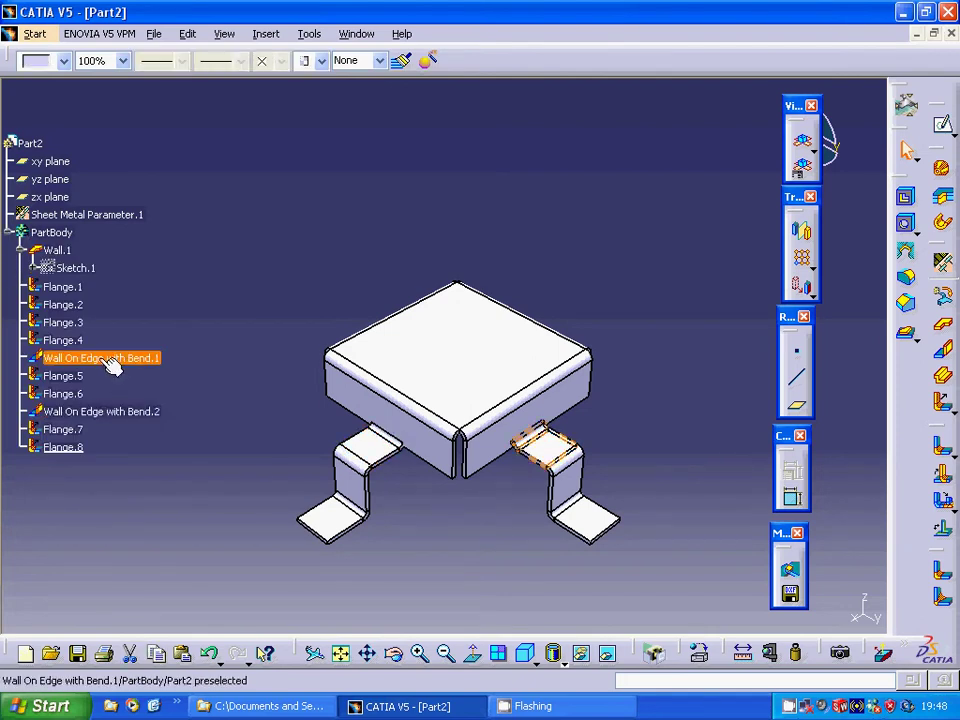
left_click(78, 380, "ctrl")
left_click(82, 395, "ctrl")
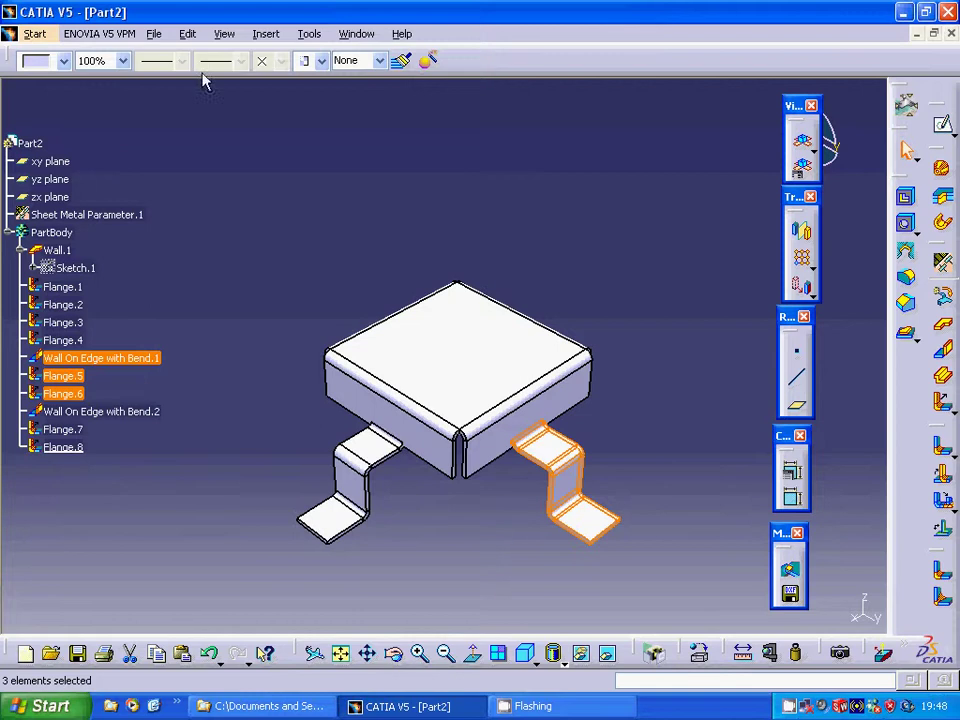
left_click(266, 34)
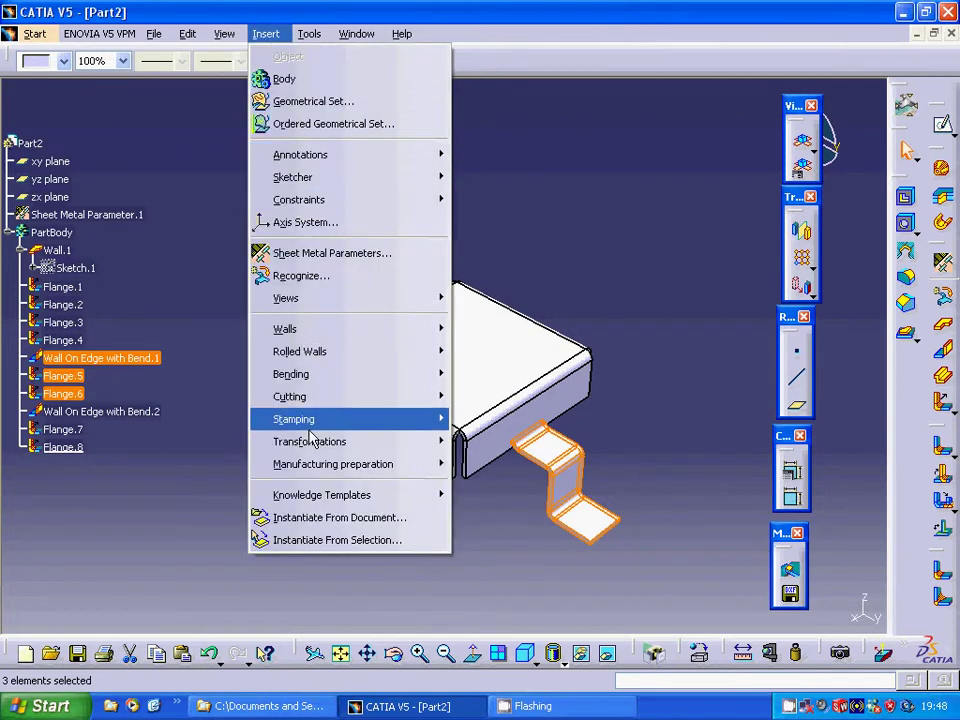
mouse_move(400, 441)
left_click(480, 440)
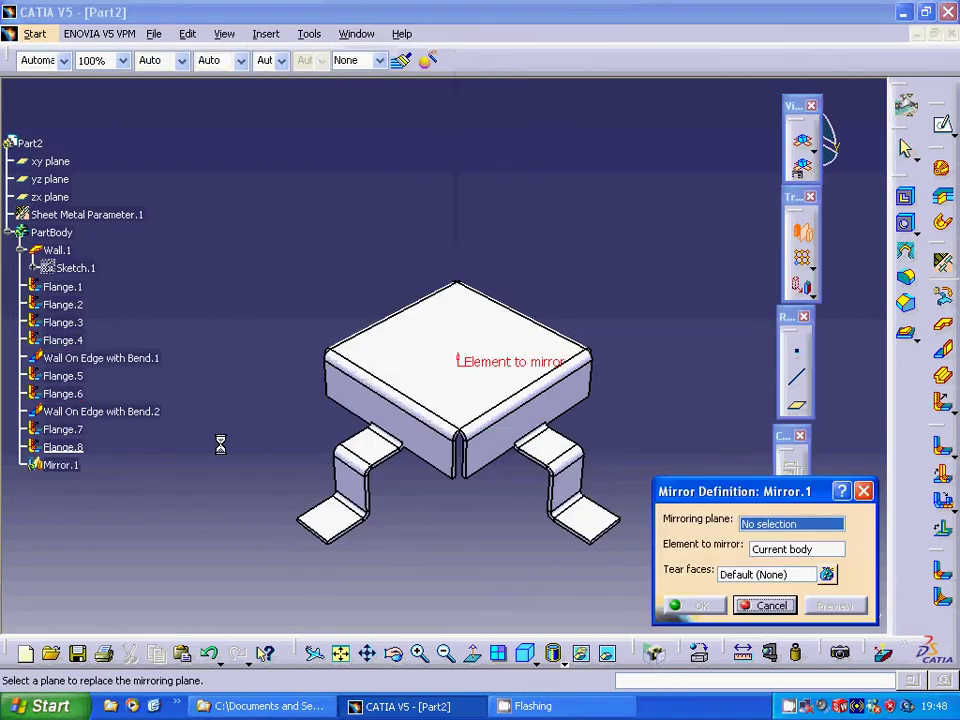
left_click(58, 197)
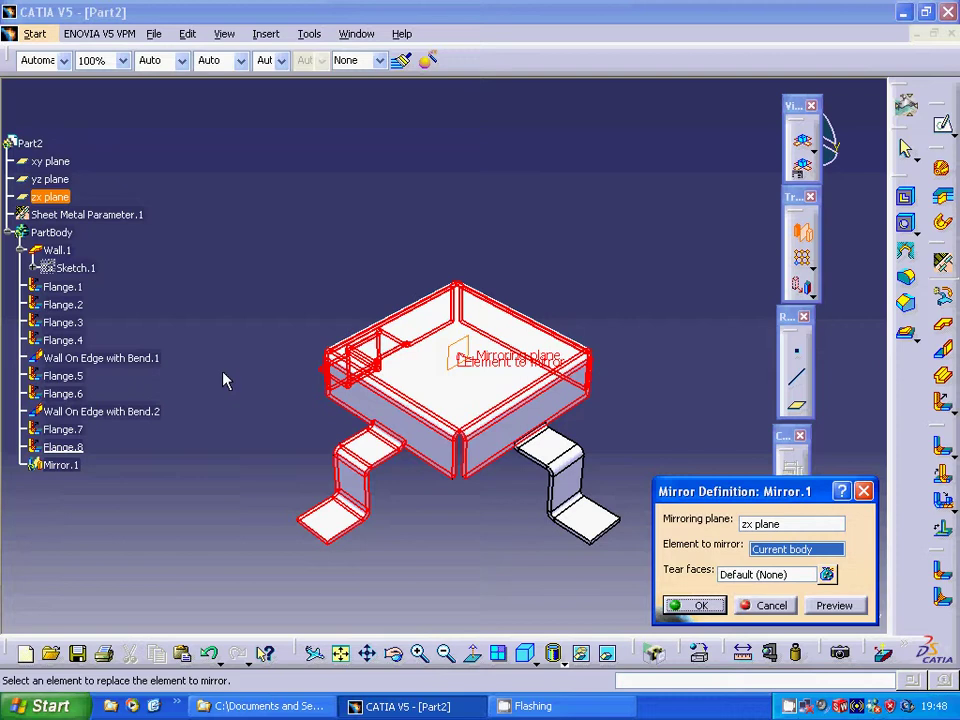
left_click(718, 608)
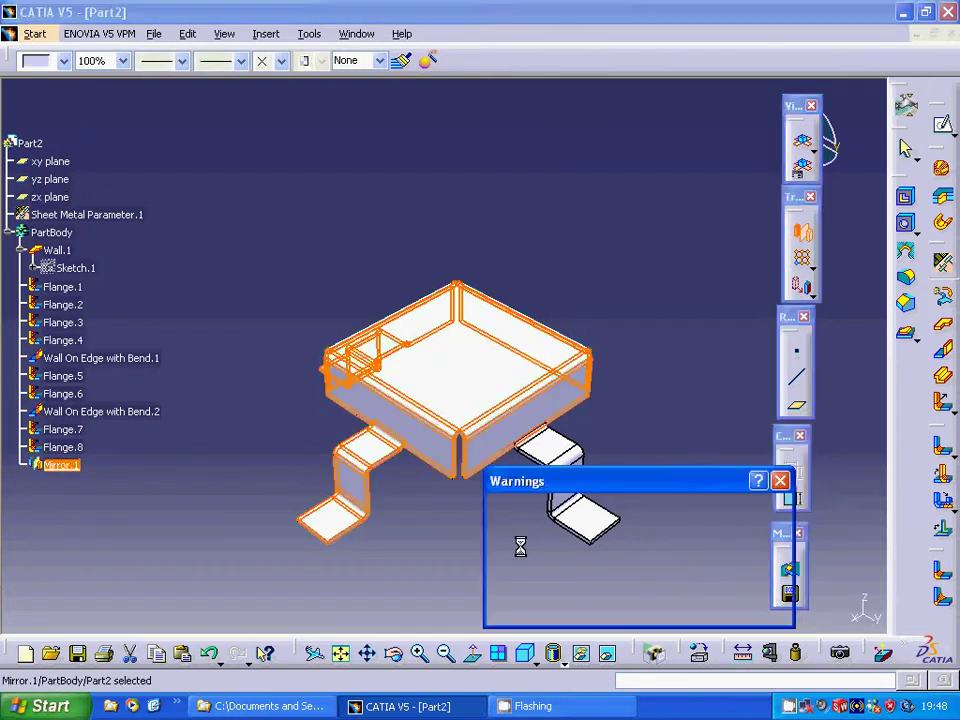
left_click(756, 608)
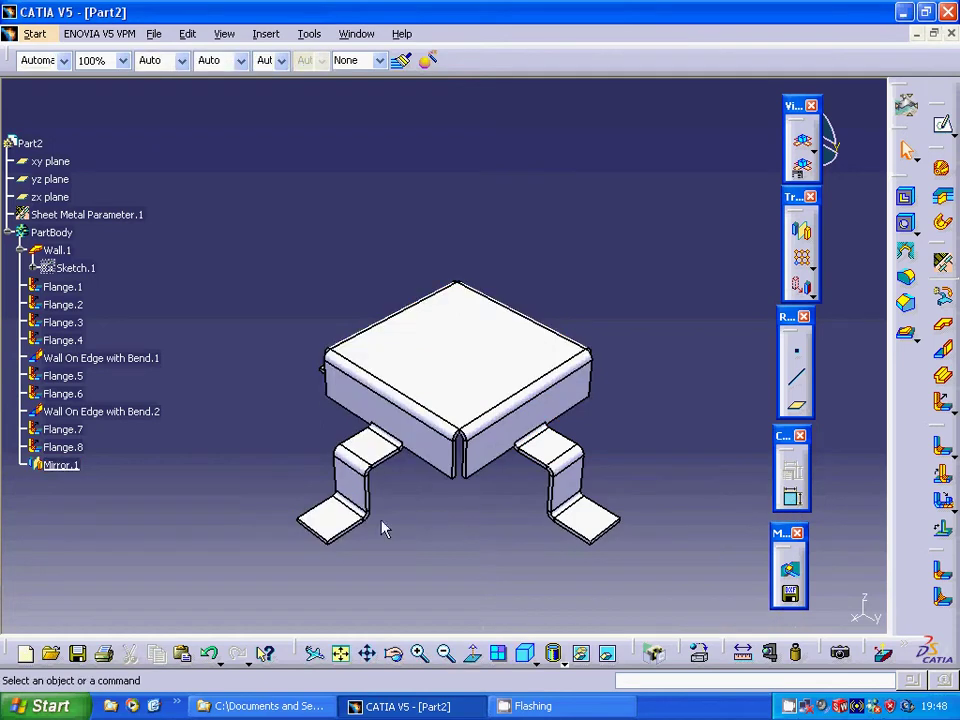
Step: Select the front leg's wall on edge and its two flanges, and mirror the current body about the yz plane
left_click(102, 412)
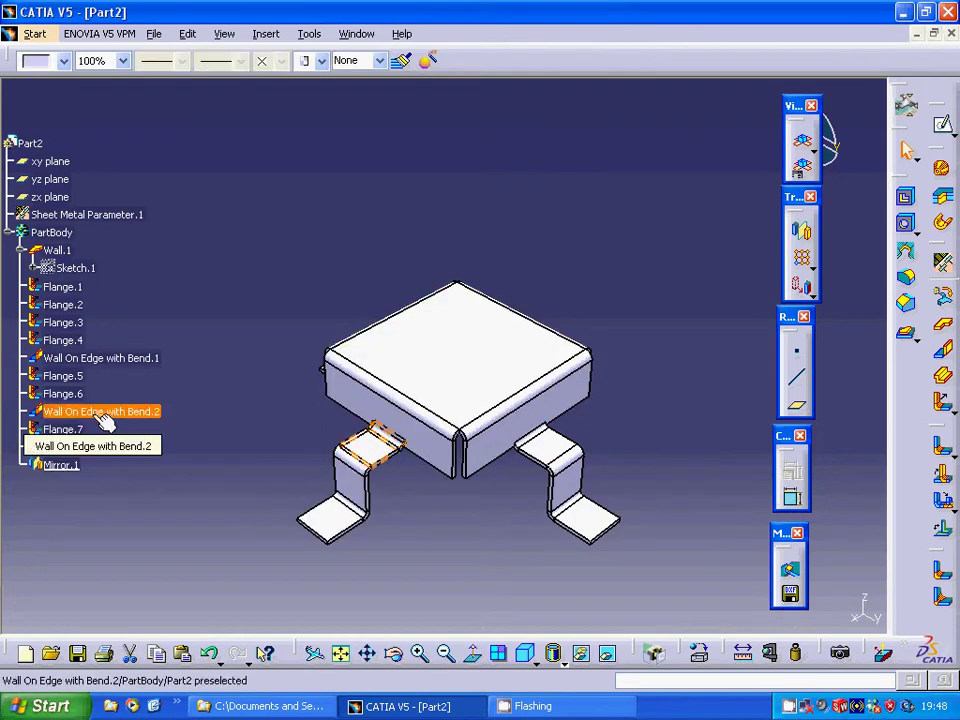
left_click(88, 452, "shift")
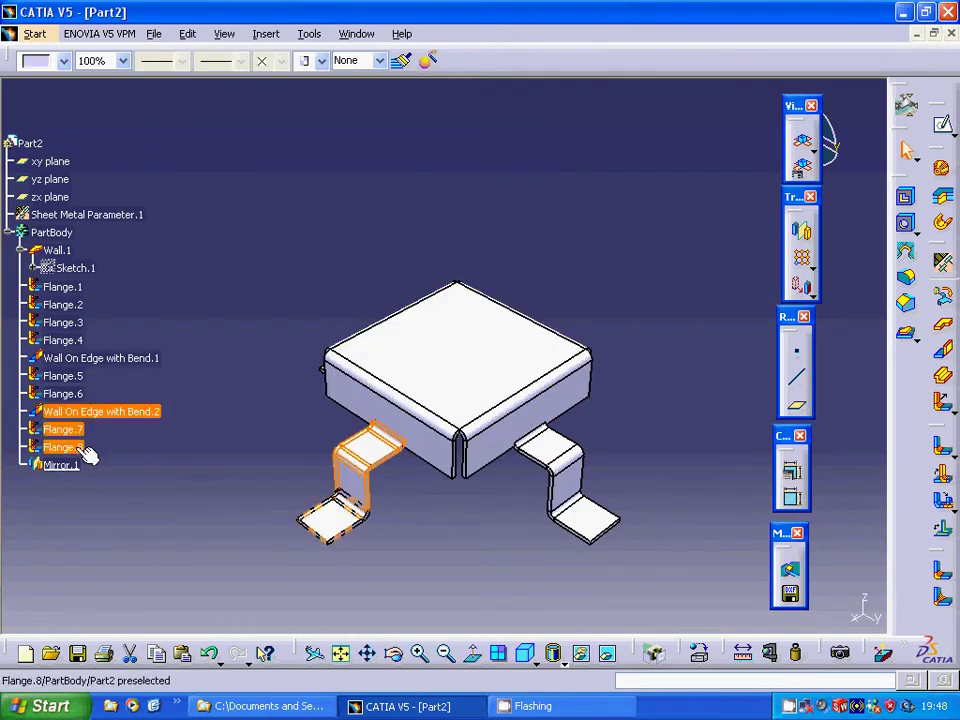
left_click(88, 452, "ctrl")
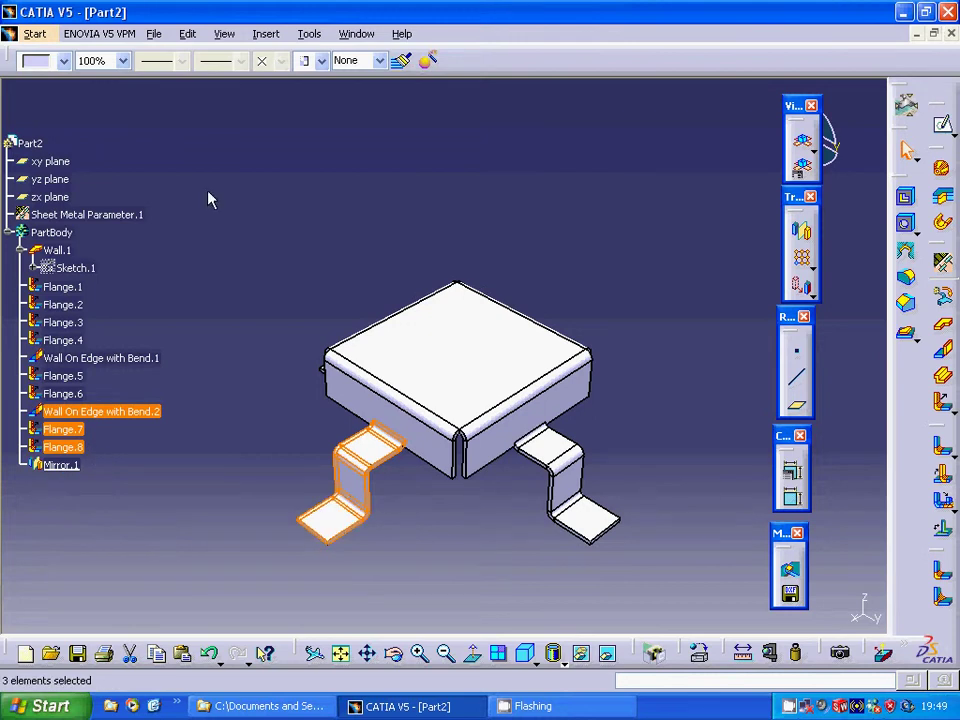
left_click(268, 34)
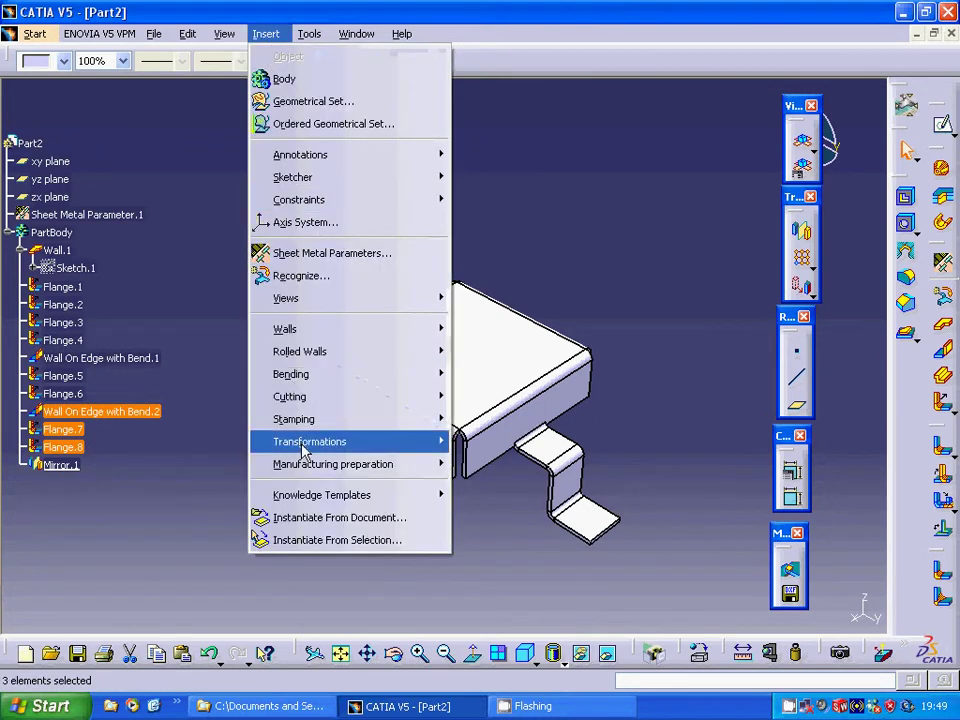
mouse_move(306, 444)
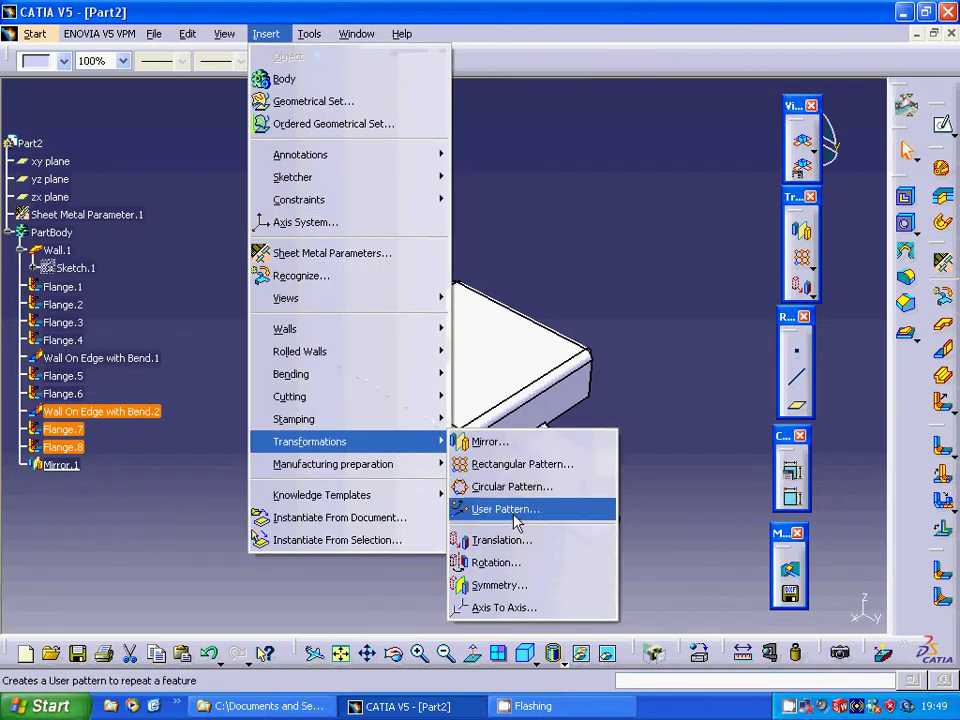
left_click(485, 443)
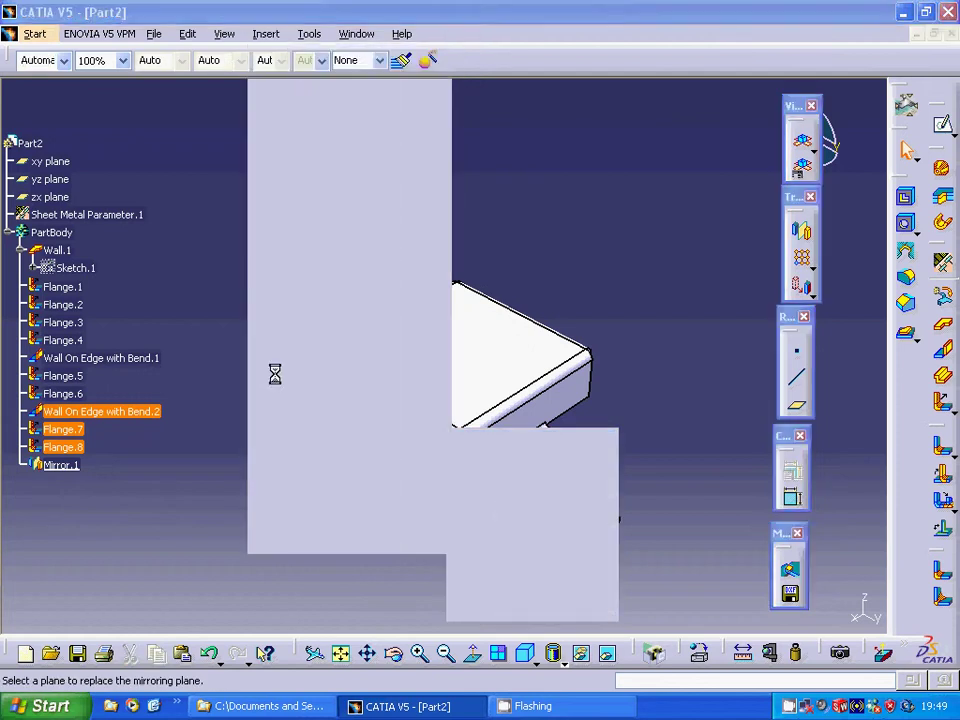
left_click(63, 183)
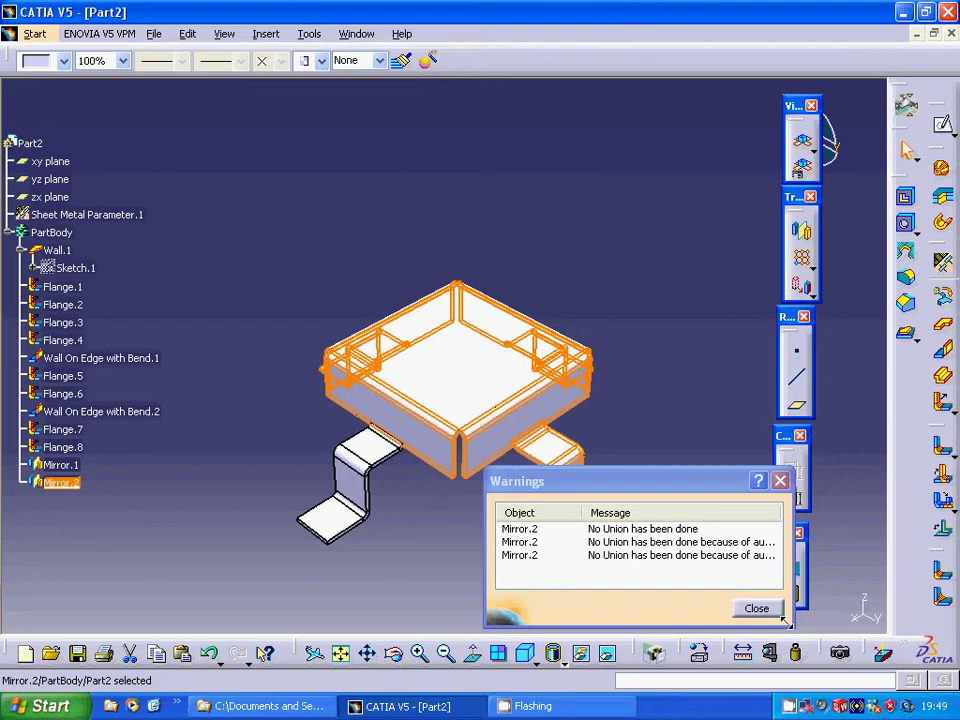
left_click(756, 608)
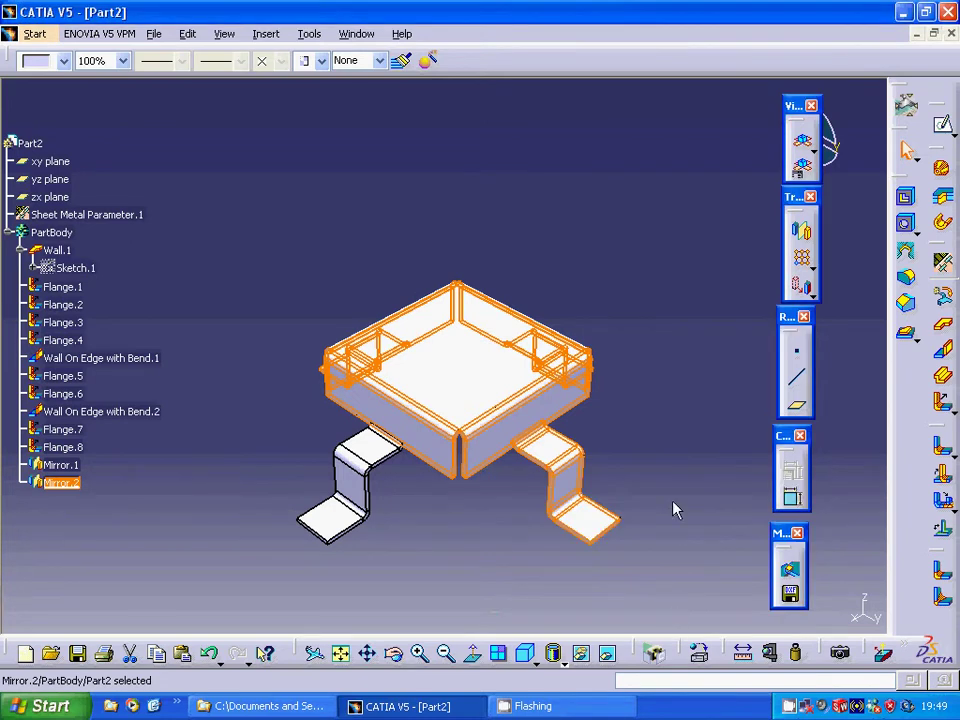
left_click(662, 467)
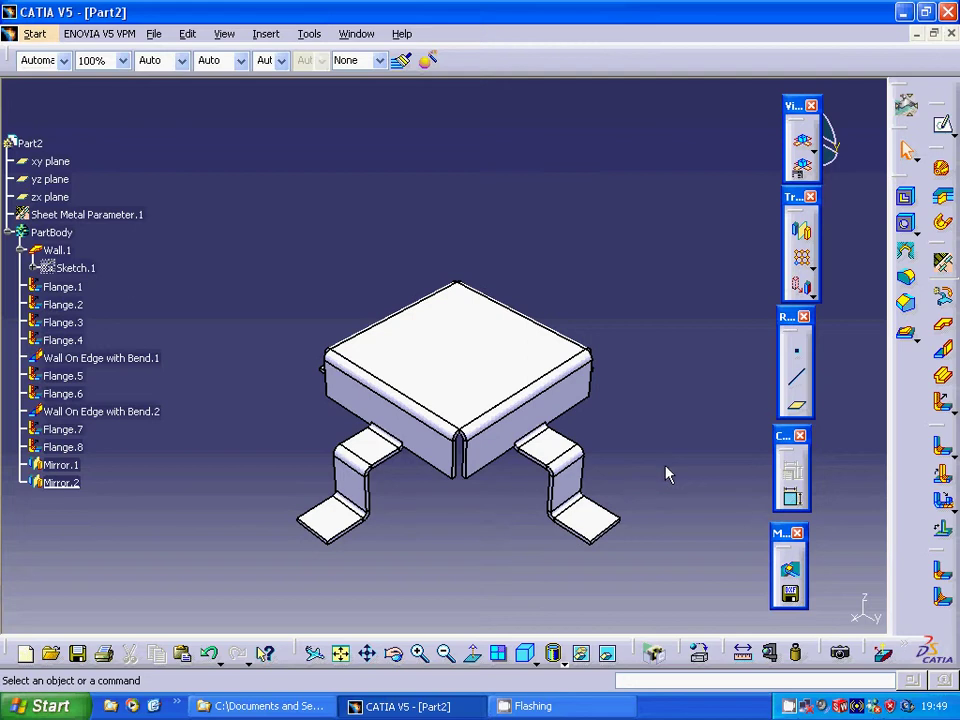
Step: Sketch a vertical line on the box's top face from H -30 mm, V 30 mm to H -30 mm, V 10 mm
left_click(460, 356)
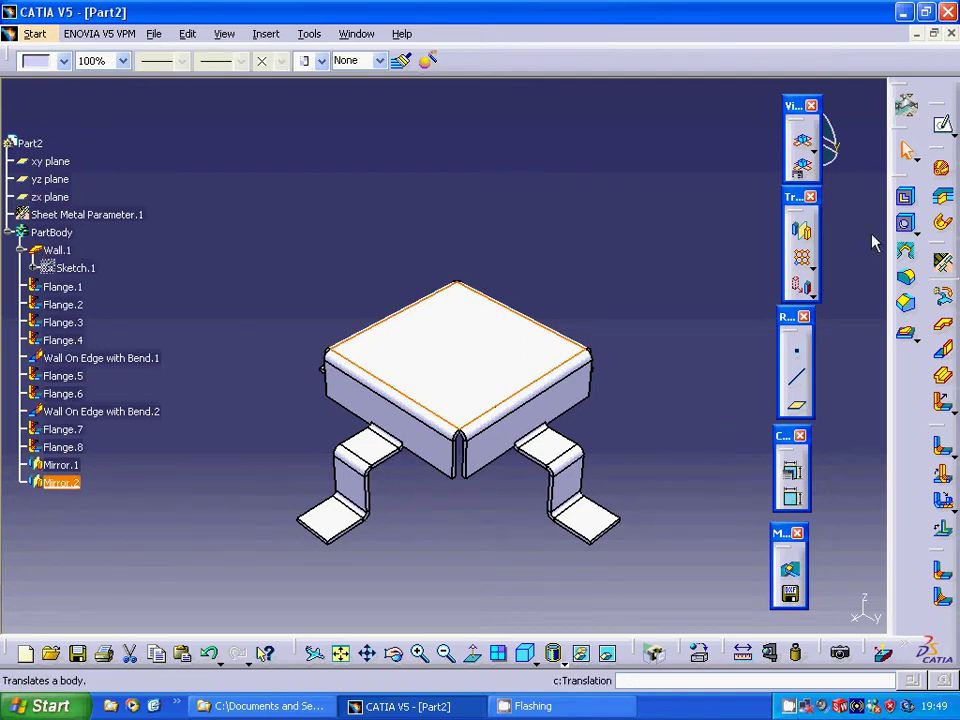
left_click(942, 123)
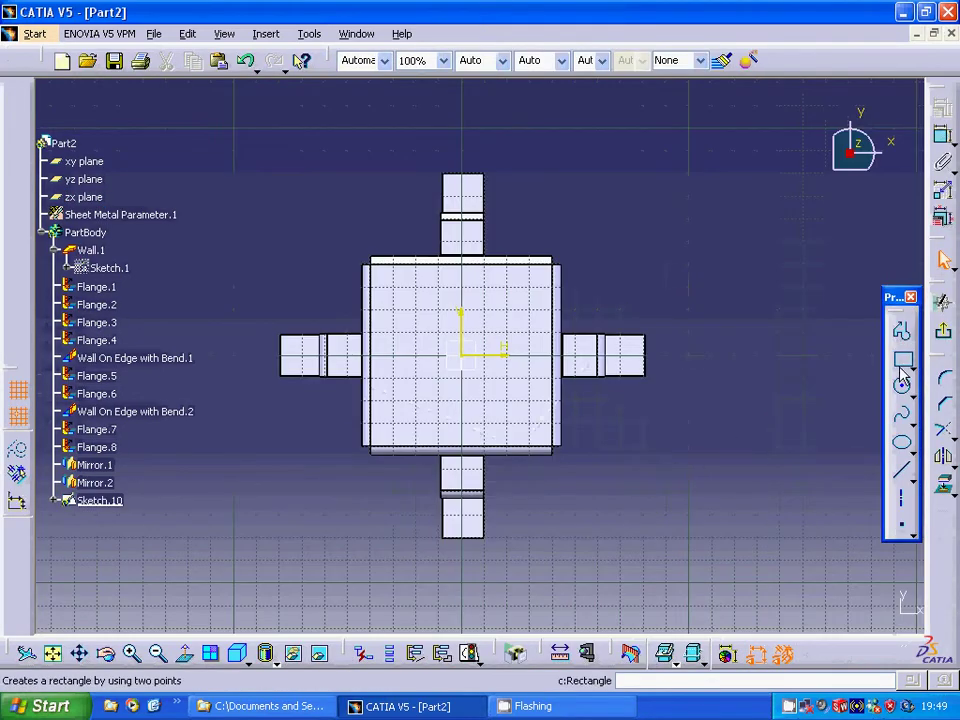
left_click(902, 470)
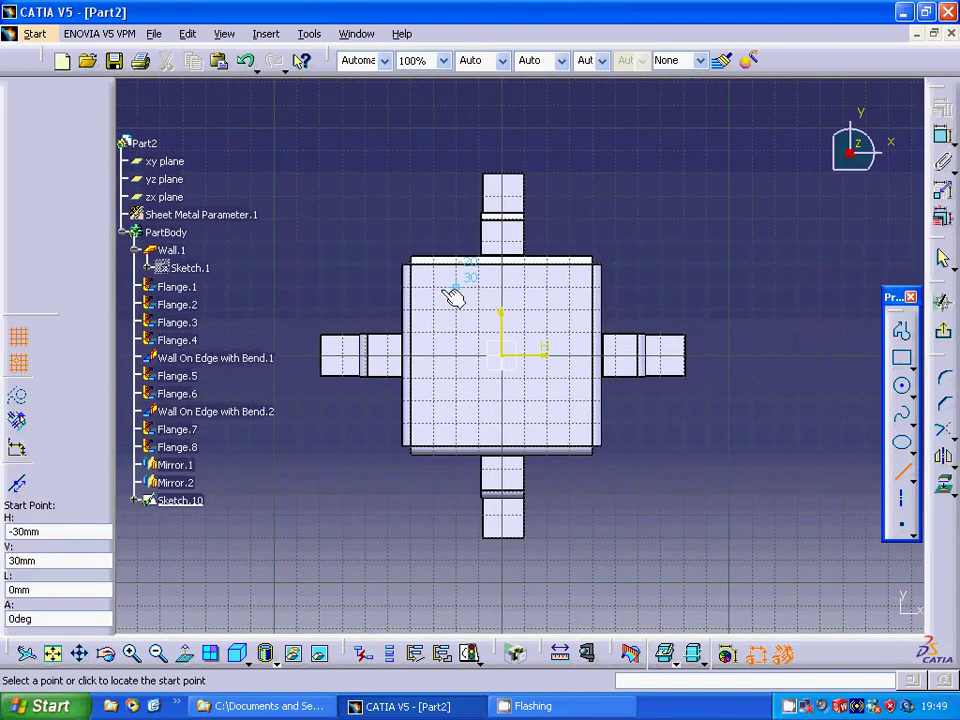
left_click(449, 290)
left_click(441, 330)
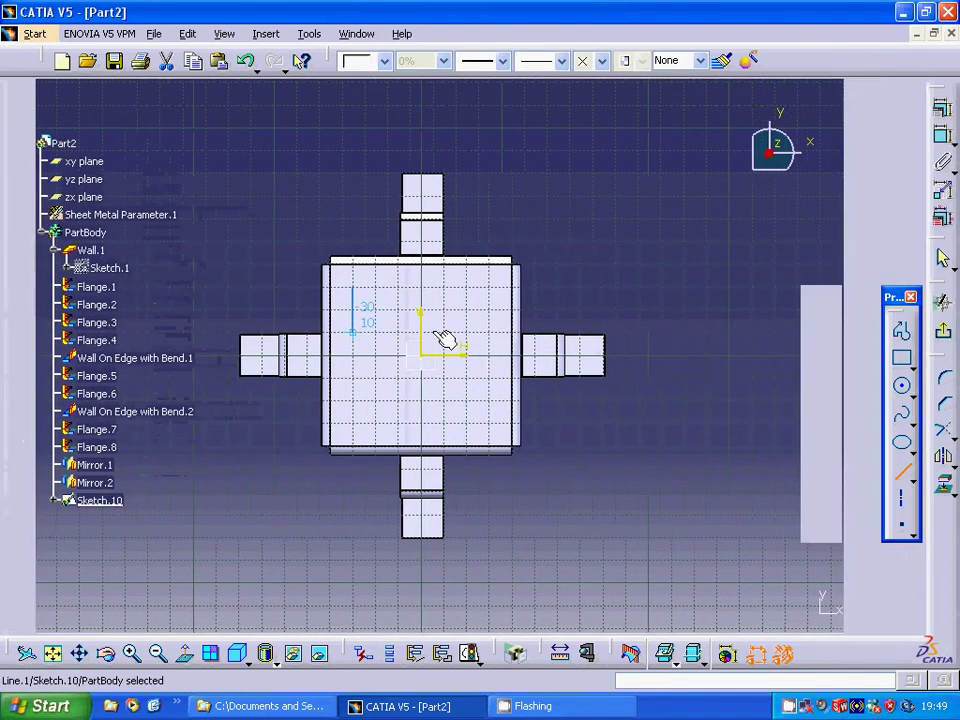
left_click(943, 330)
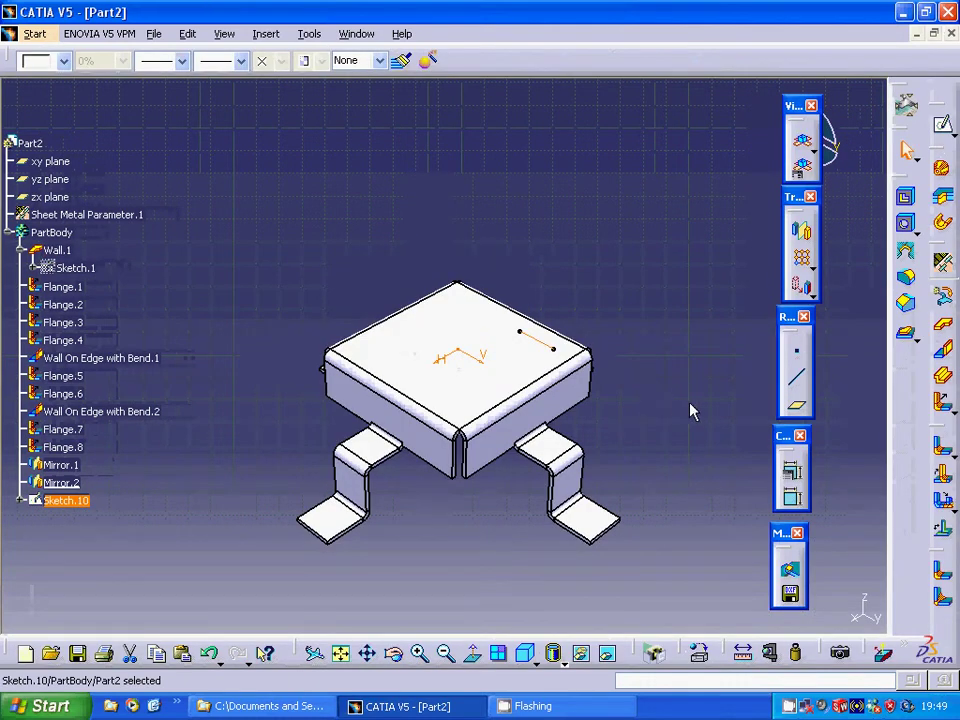
Step: Try to stamp a bead along the sketched line with 3 mm section radius, end radius and height, and 2 mm radius R
left_click(912, 340)
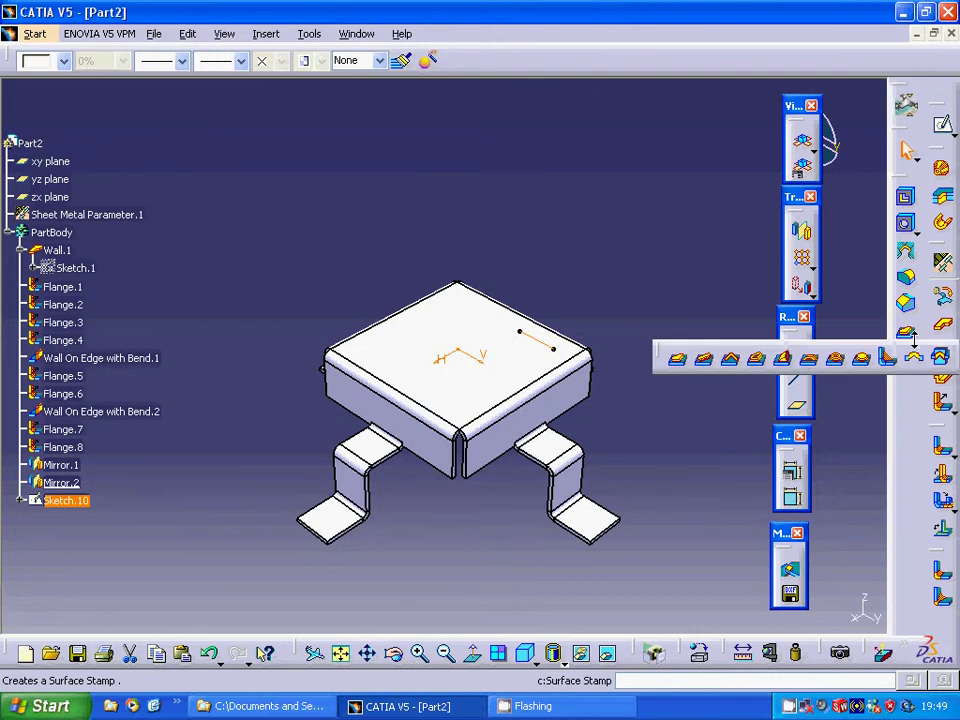
left_click(706, 368)
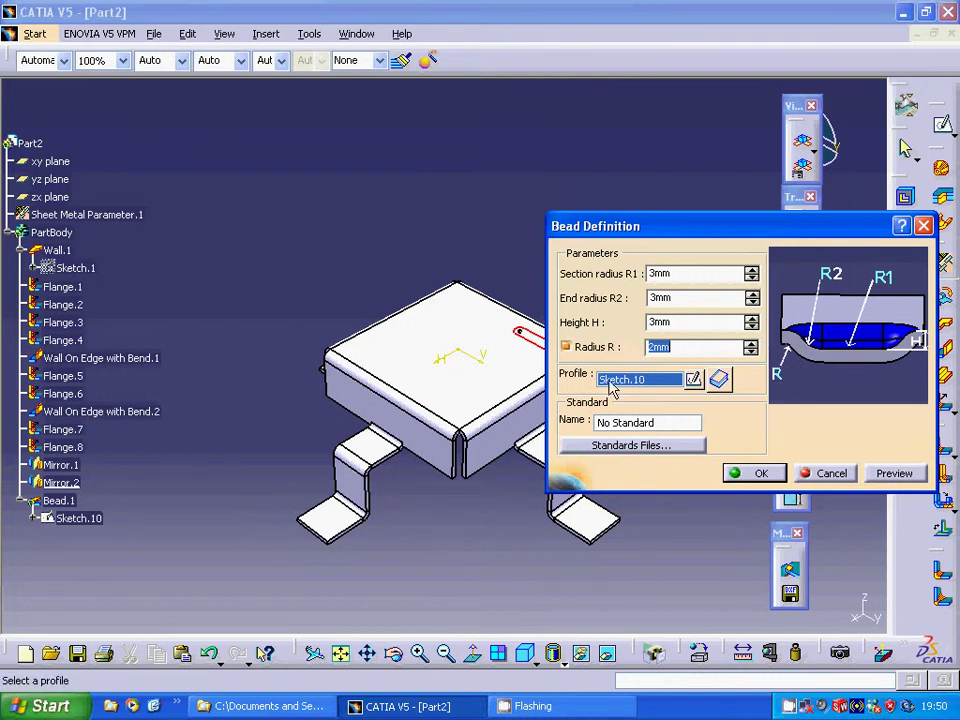
left_click(757, 473)
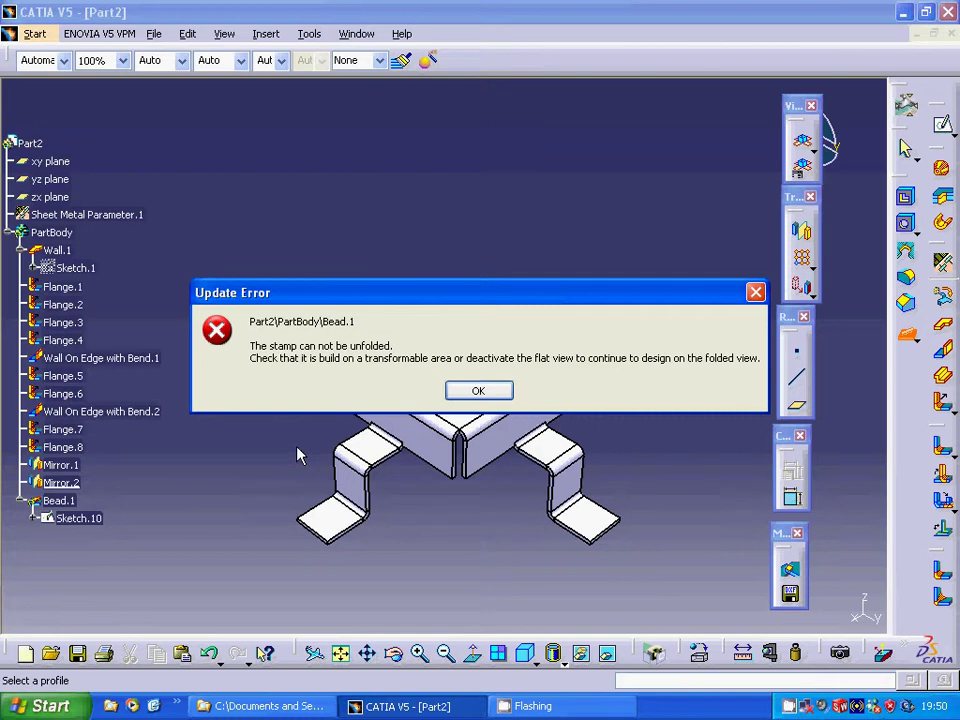
left_click(478, 390)
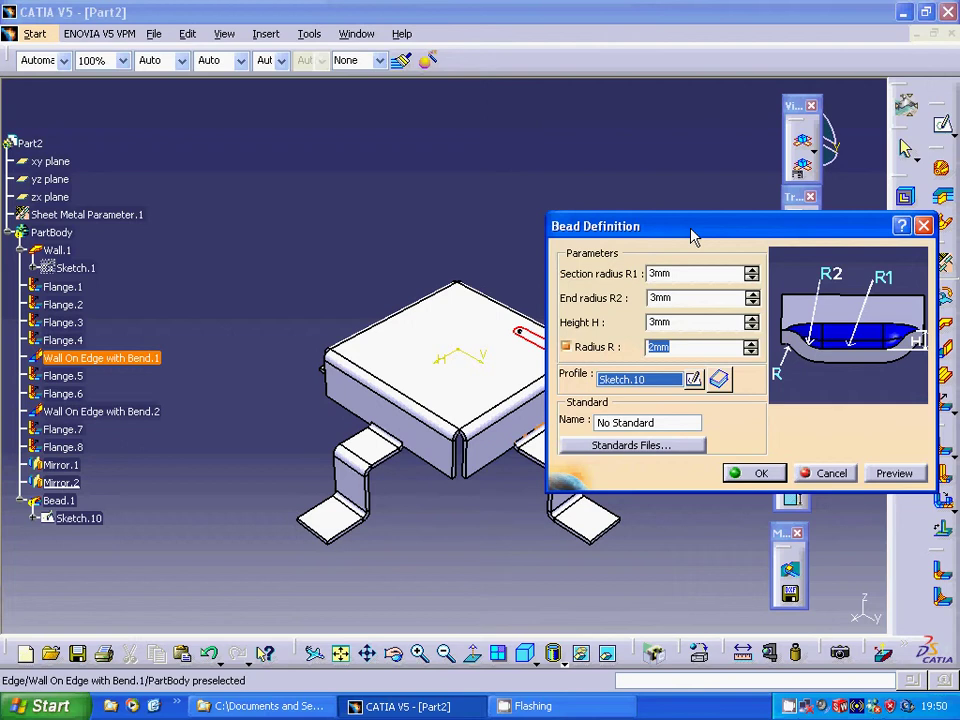
Step: Set the bead's height to 2 mm and try to generate the stamp again
left_click_drag(690, 229, 711, 211)
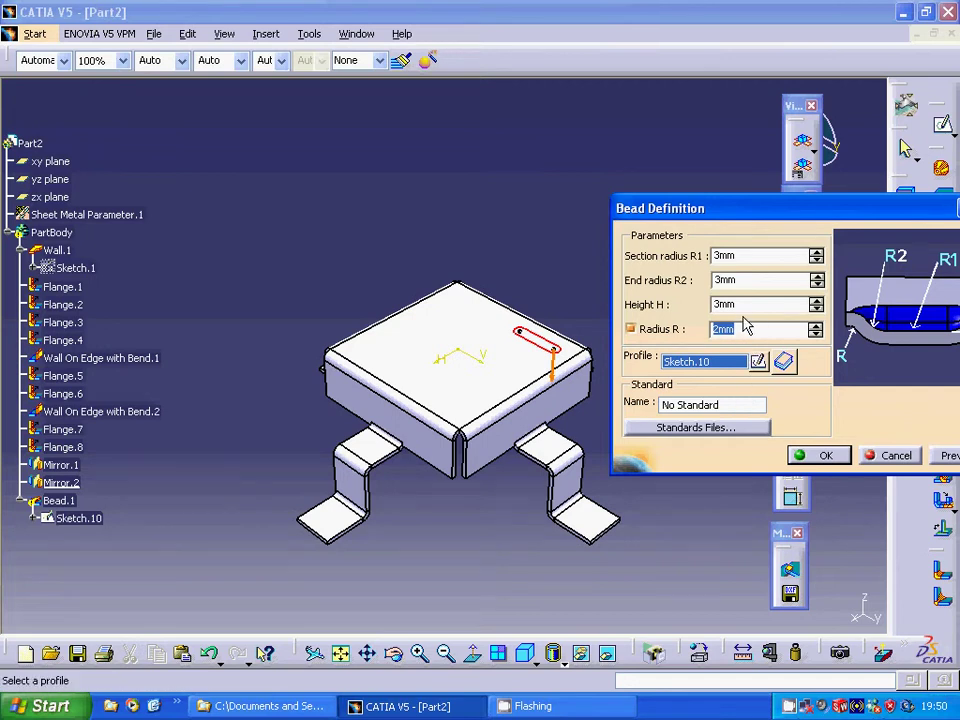
type("3mm")
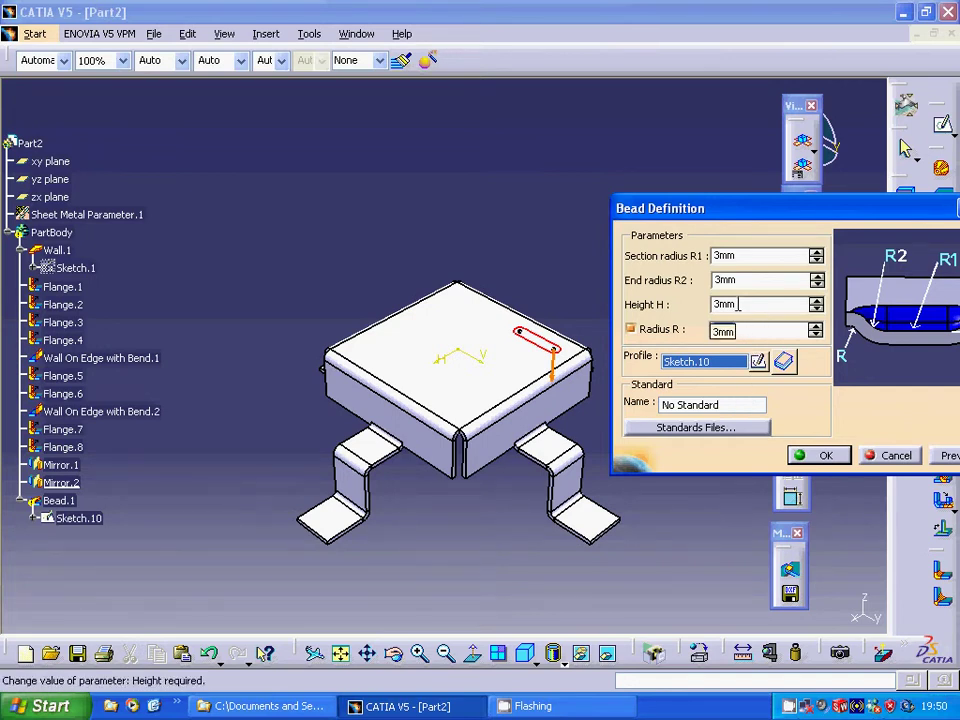
double_click(738, 304)
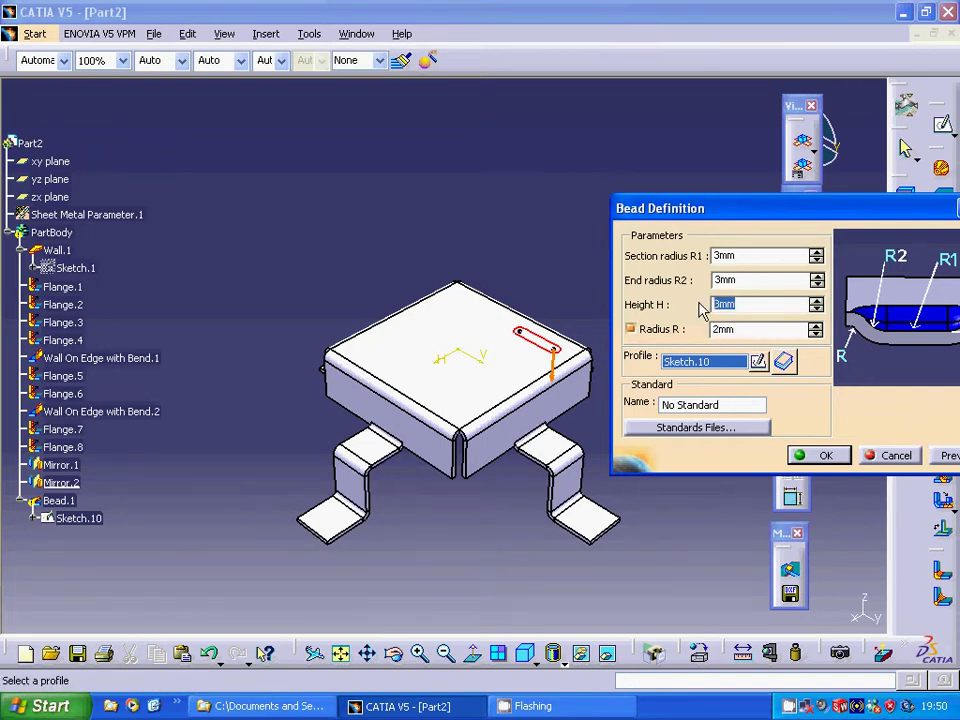
type("2")
left_click(950, 456)
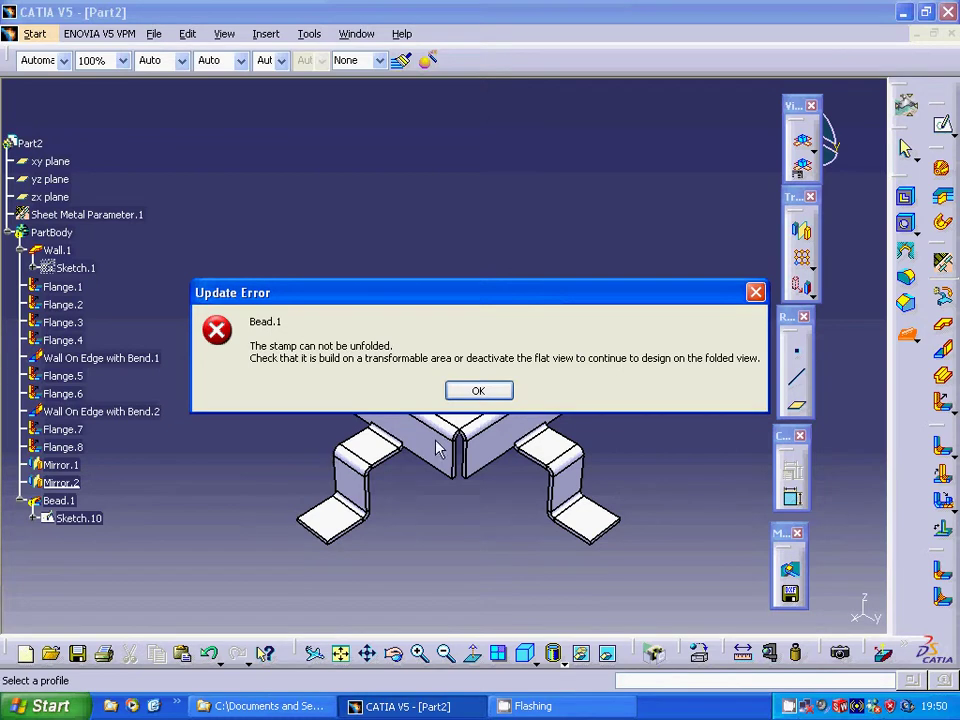
left_click(479, 391)
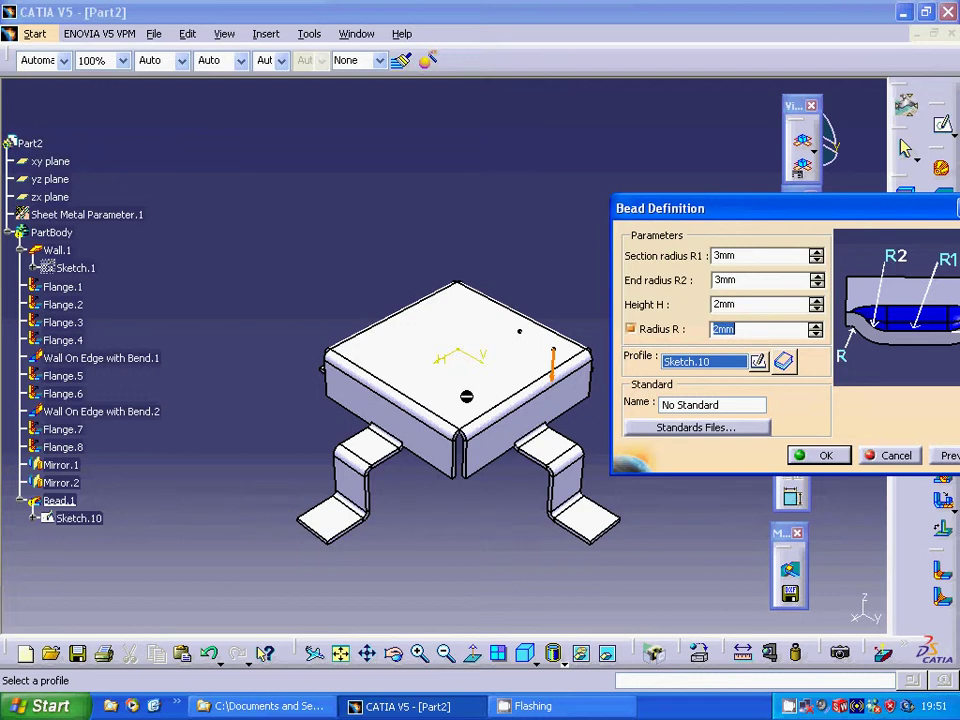
Step: Set the bead's section radius R1 and end radius R2 to 2 mm and retry the stamp
double_click(739, 255)
type("2")
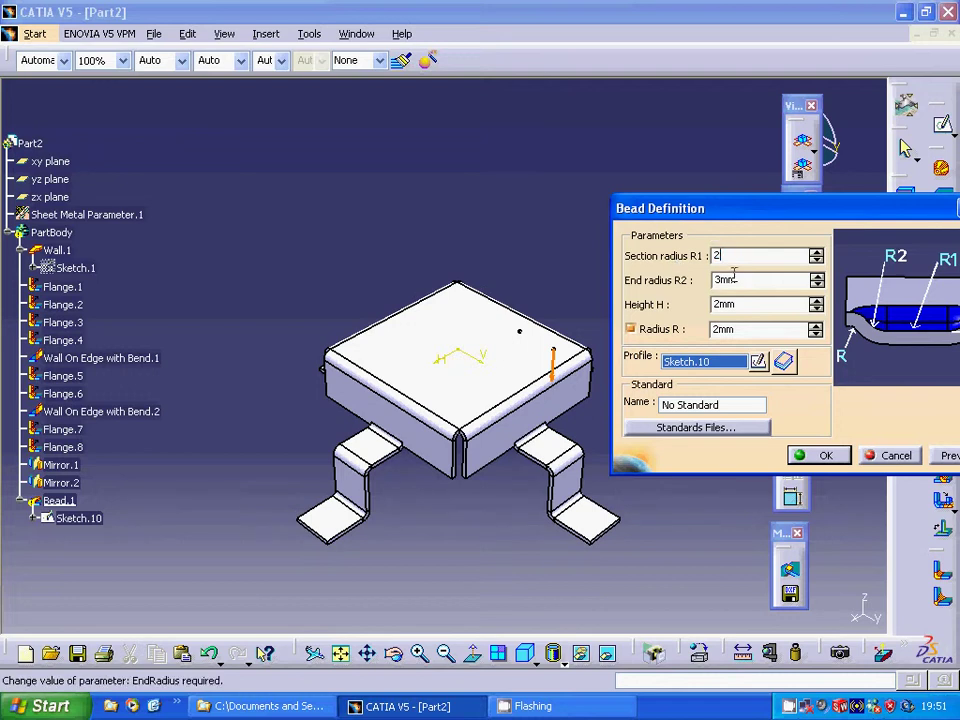
double_click(739, 280)
type("2")
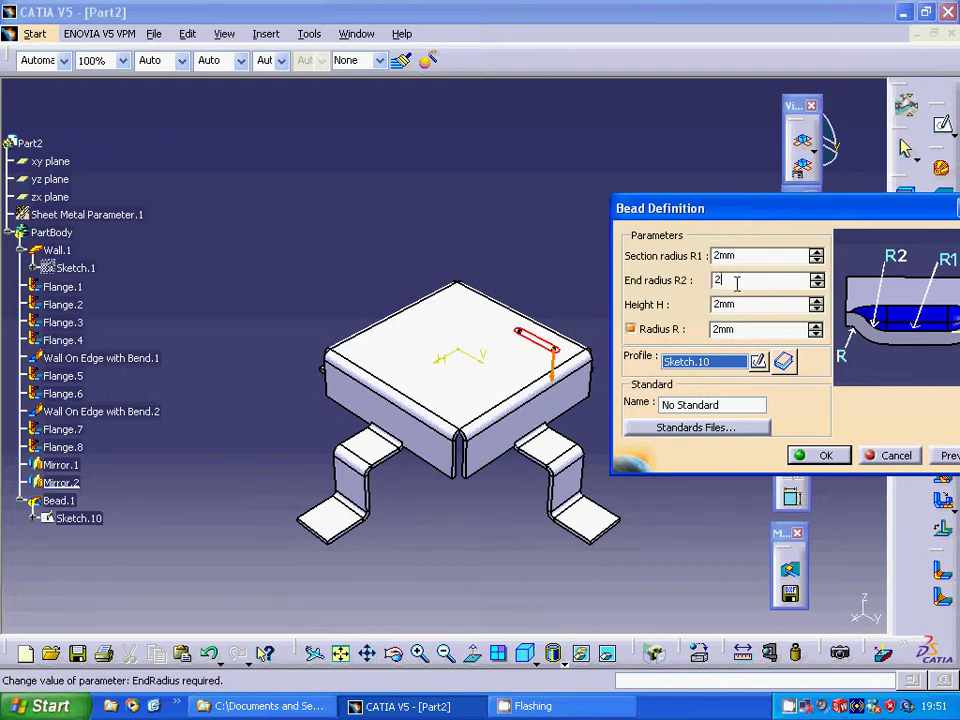
left_click(945, 455)
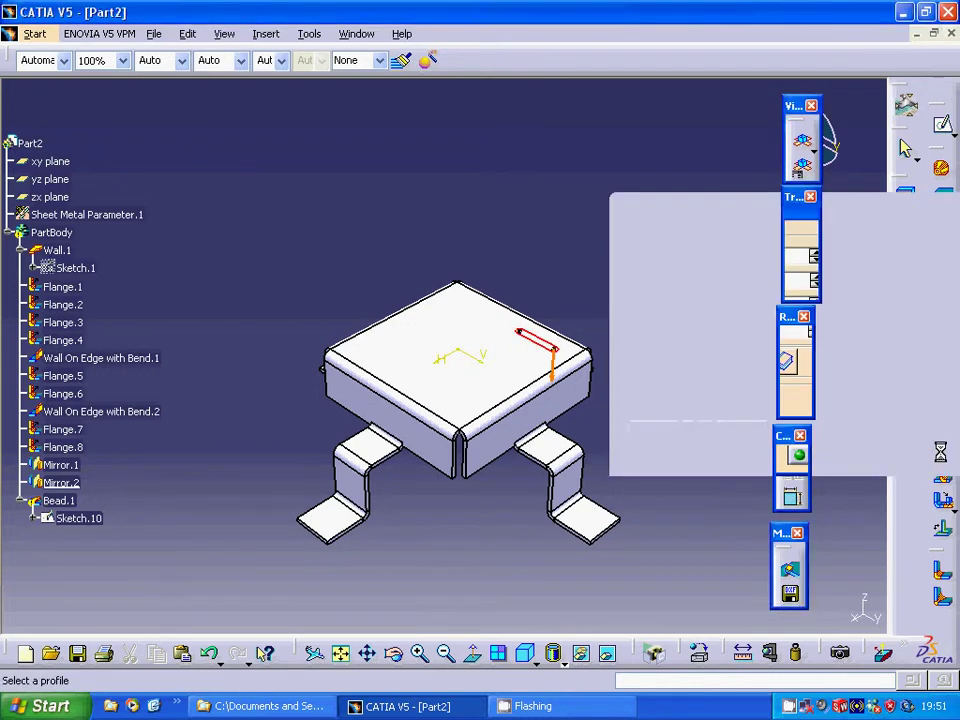
left_click(479, 391)
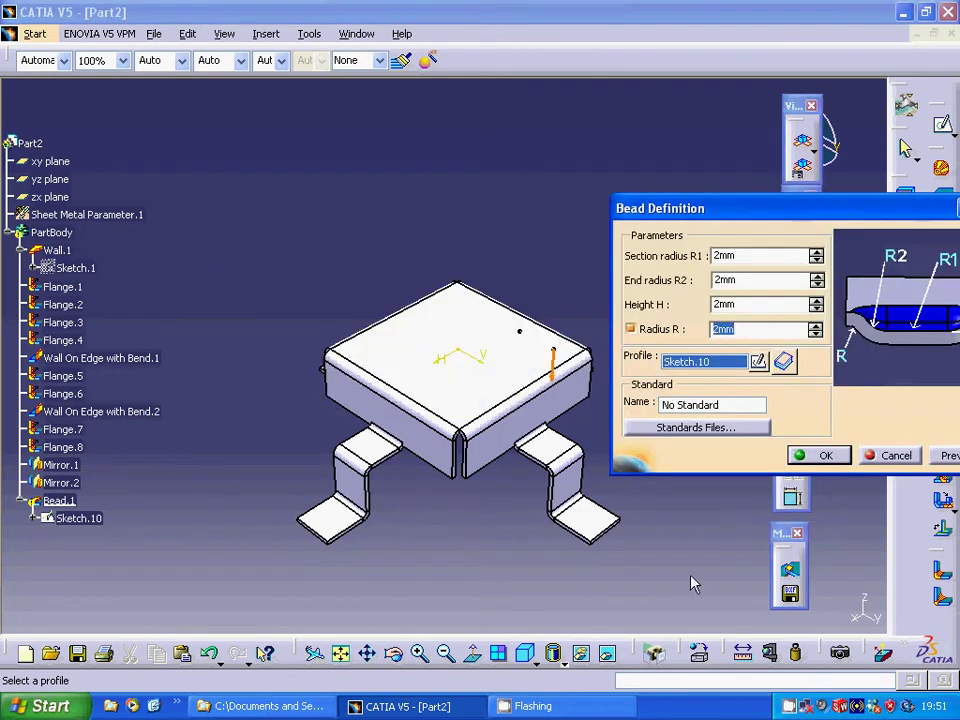
right_click(790, 705)
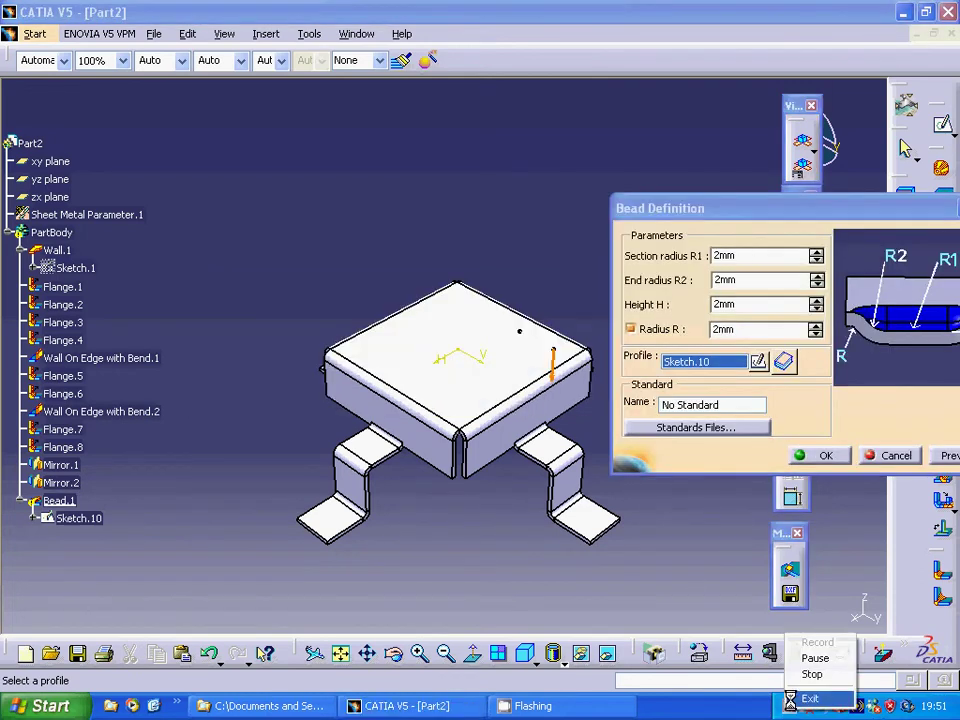
left_click(815, 658)
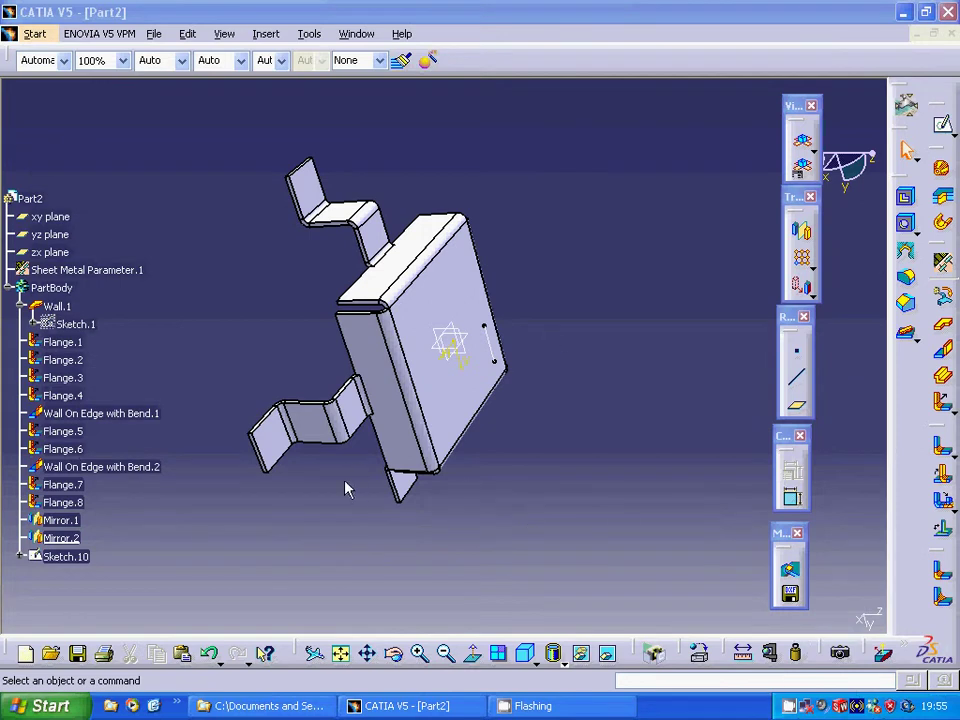
Step: Delete both mirror features together with the line sketch that depends on them
left_click(65, 522)
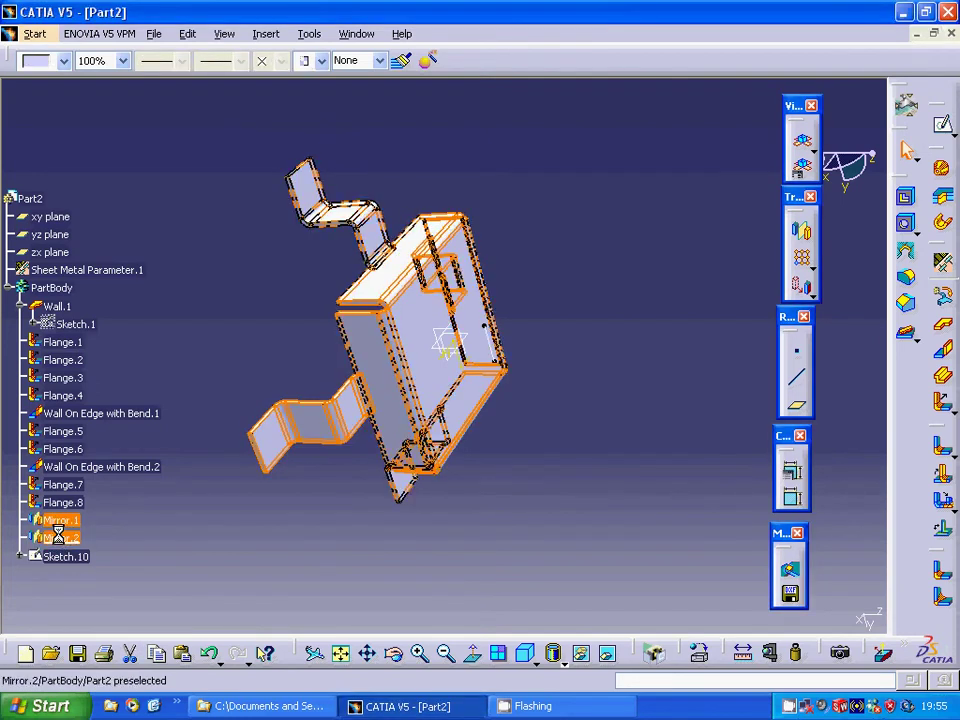
left_click(58, 537, "ctrl")
right_click(60, 537)
left_click(118, 410)
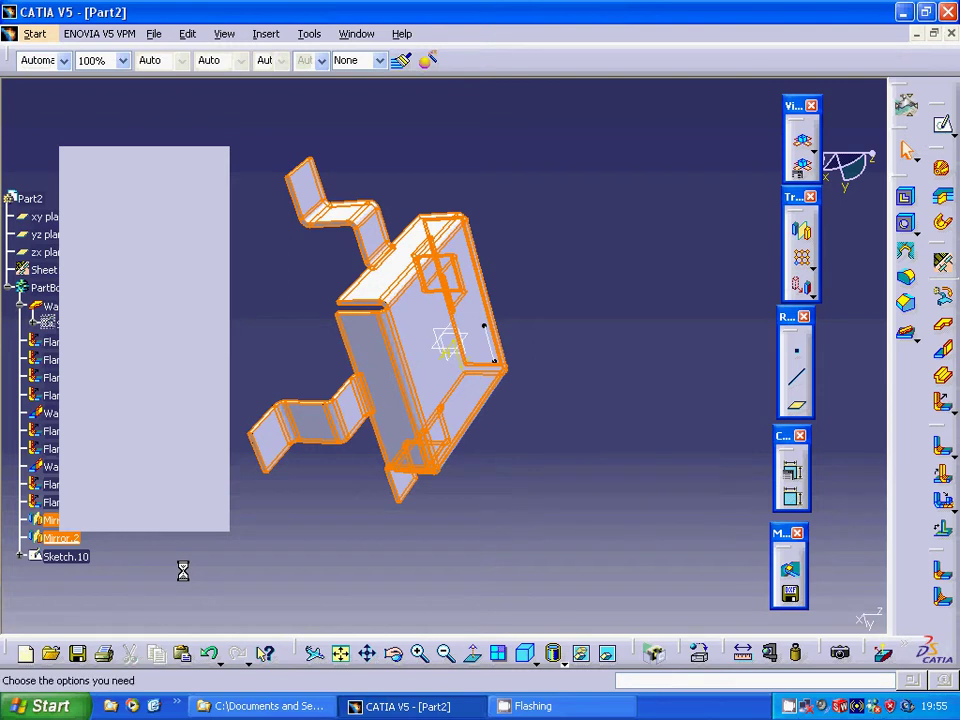
left_click(772, 606)
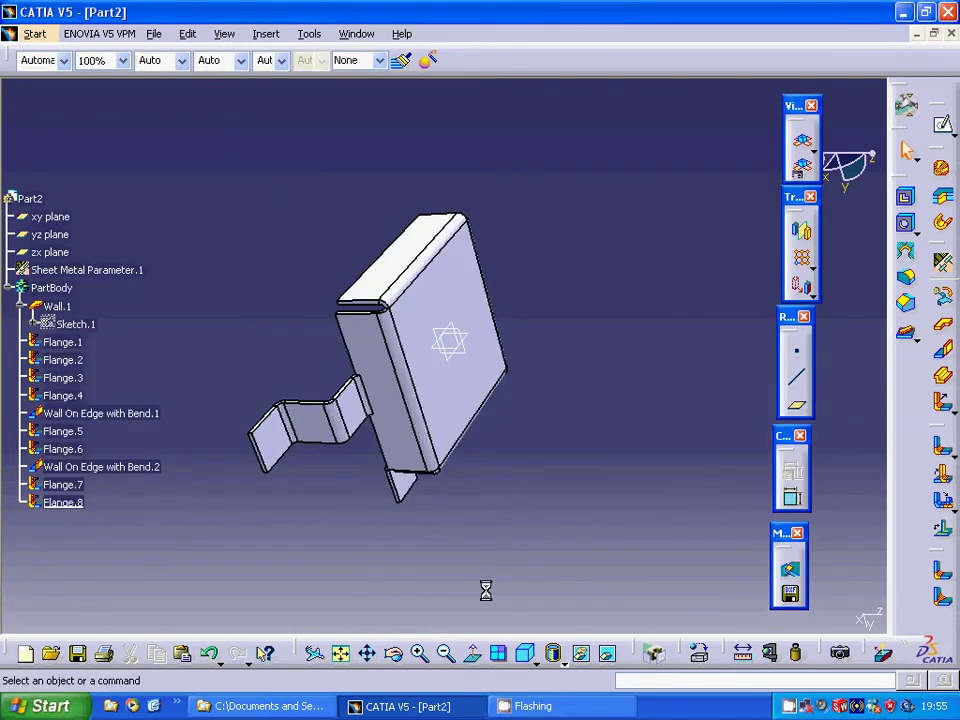
Step: Sketch a short vertical line on the box's top face, starting at H -30 mm, V 30 mm, and exit the sketch
left_click(470, 440)
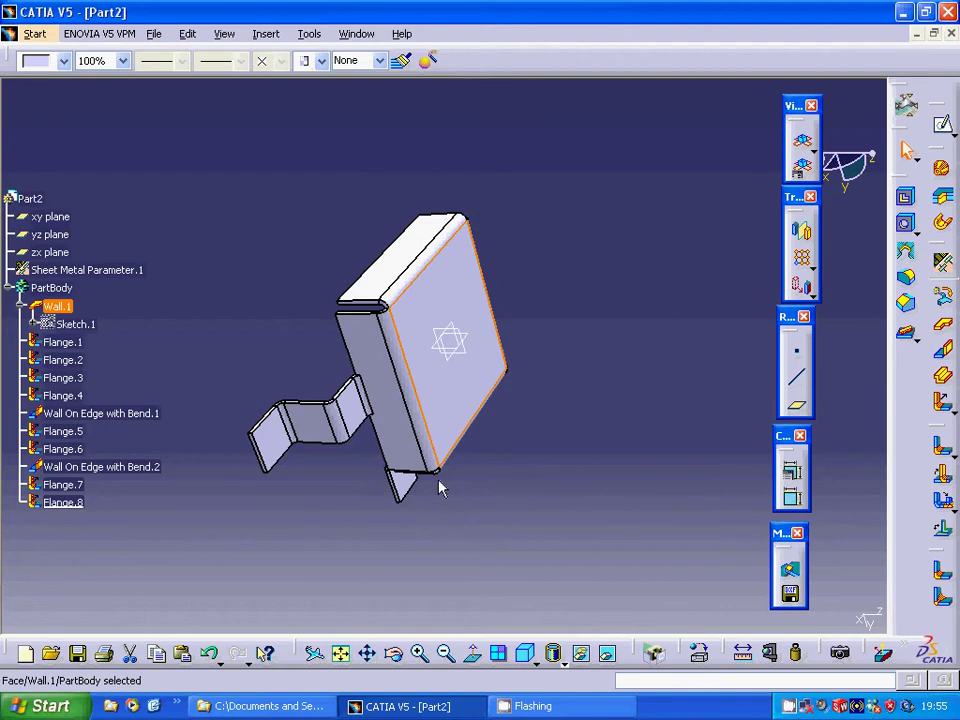
left_click(944, 128)
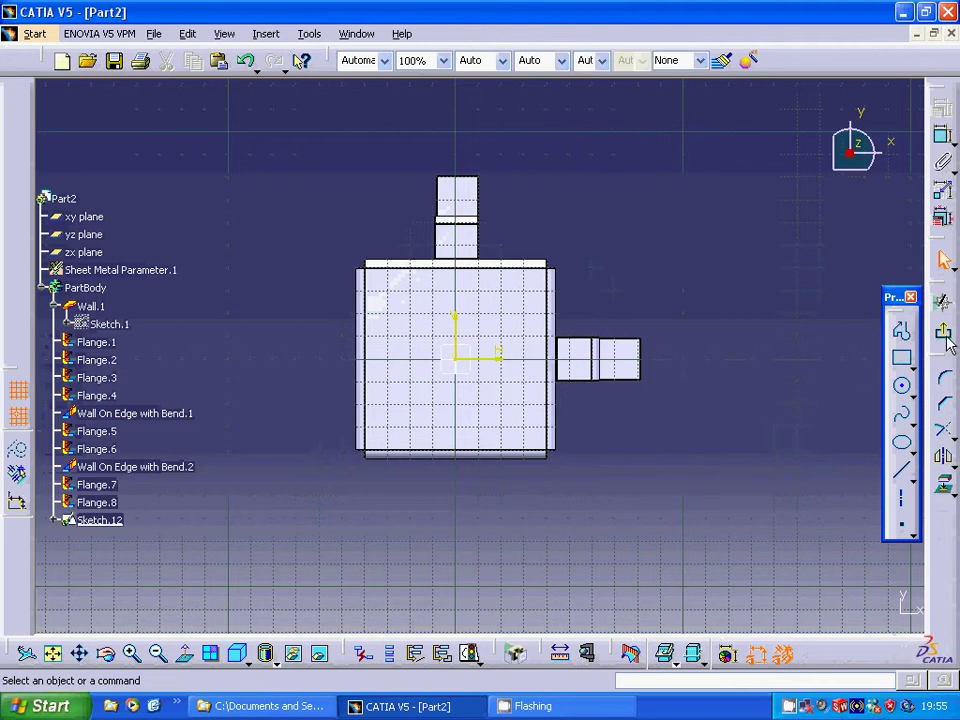
left_click(903, 472)
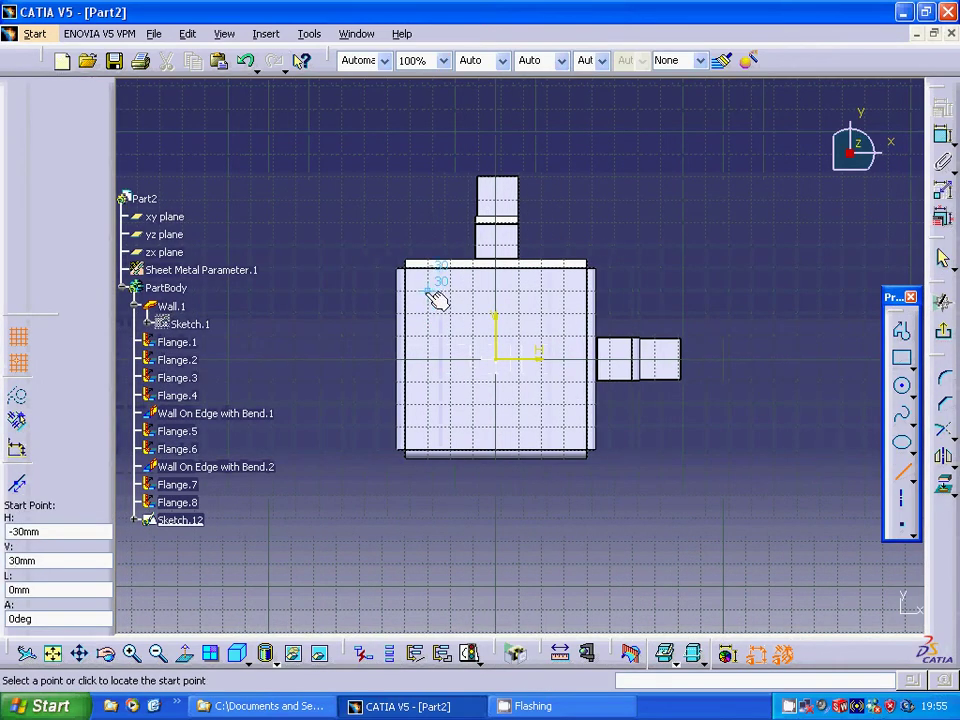
left_click(429, 292)
left_click(431, 337)
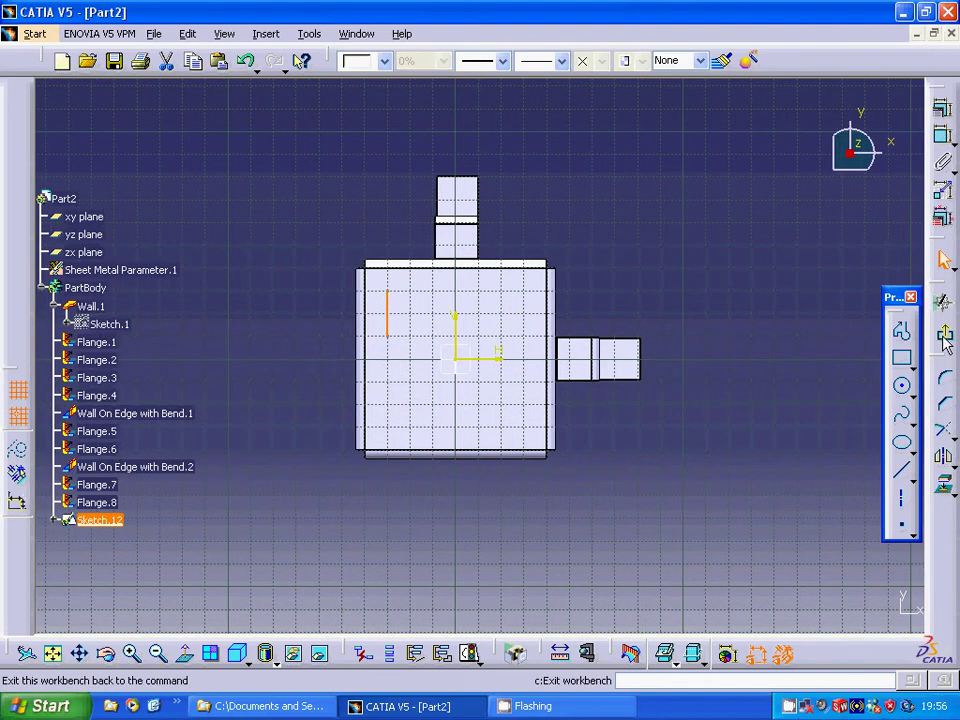
left_click(945, 338)
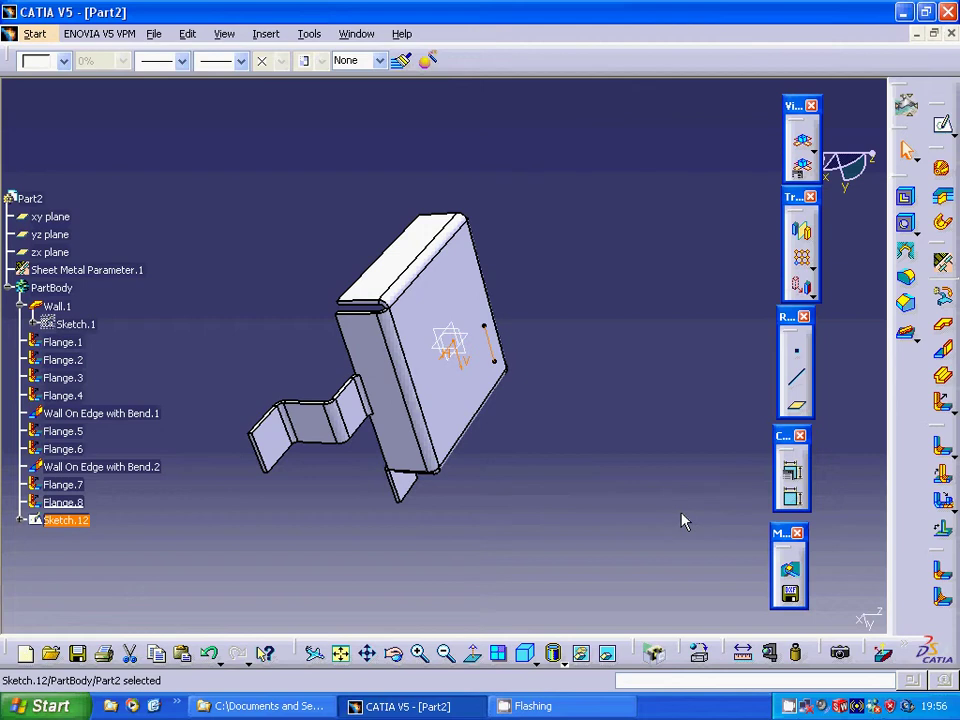
Step: Stamp a bead along the new sketch line with 2 mm section radius R1, 2 mm end radius R2 and 1 mm height
left_click(907, 333)
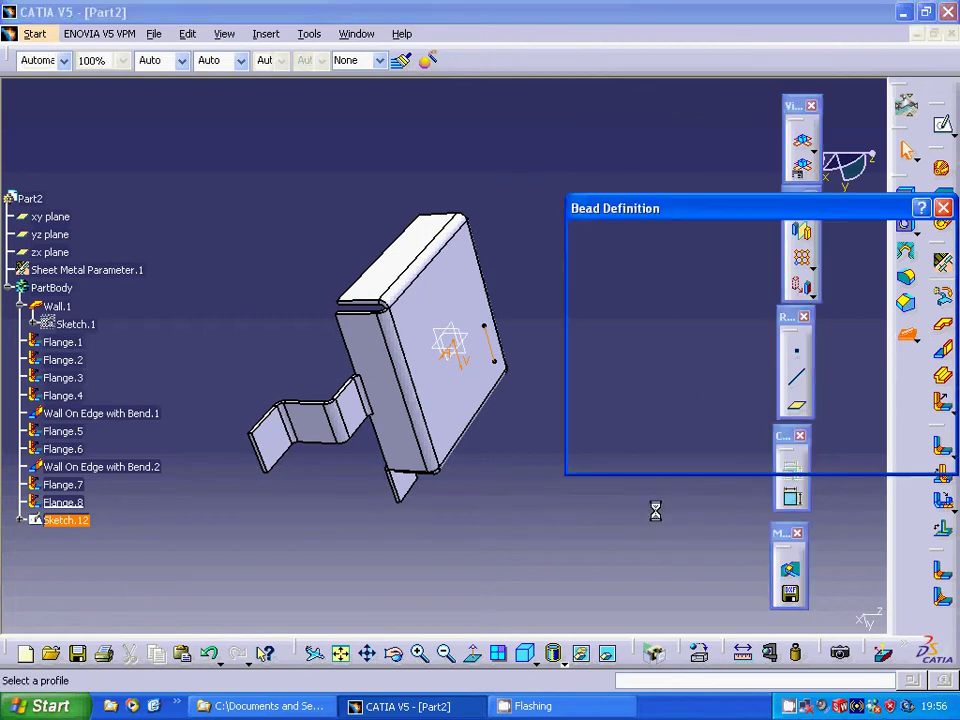
right_click(789, 708)
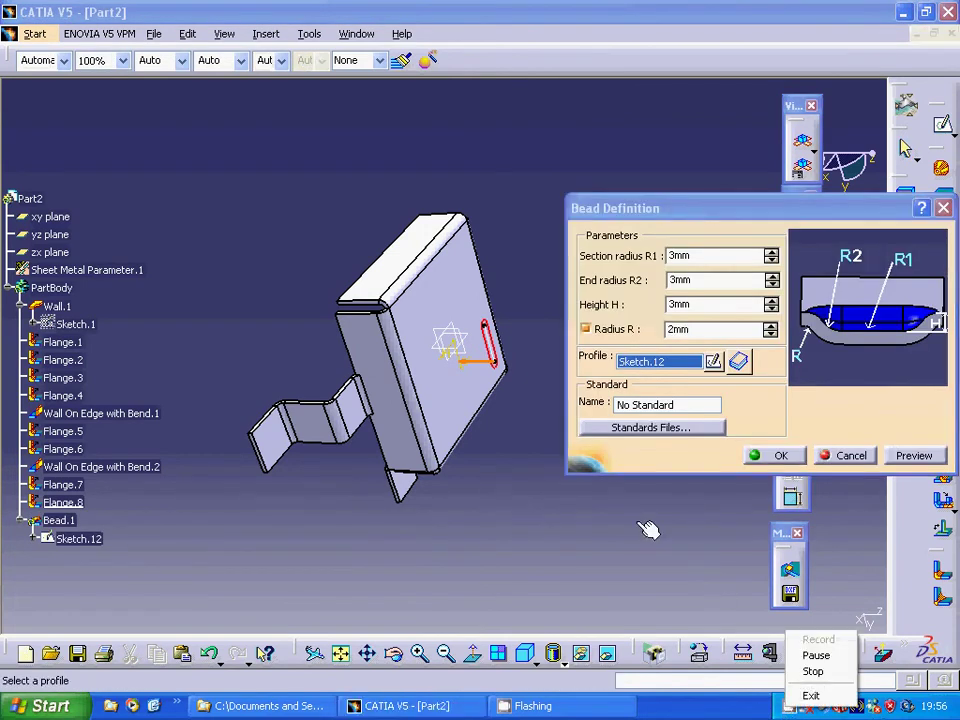
left_click(686, 256)
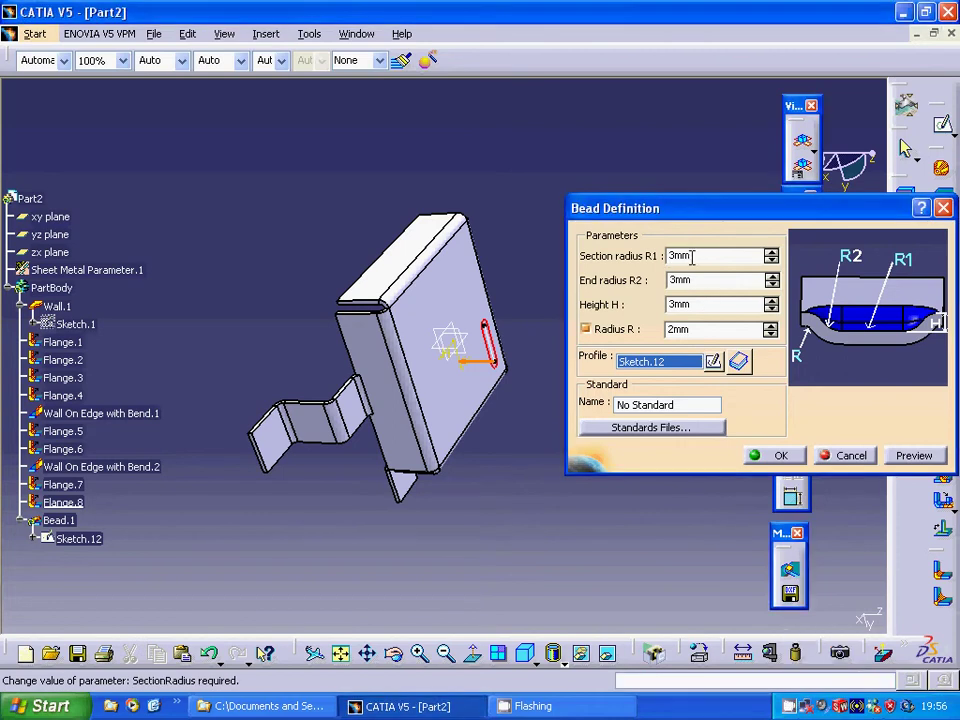
double_click(691, 256)
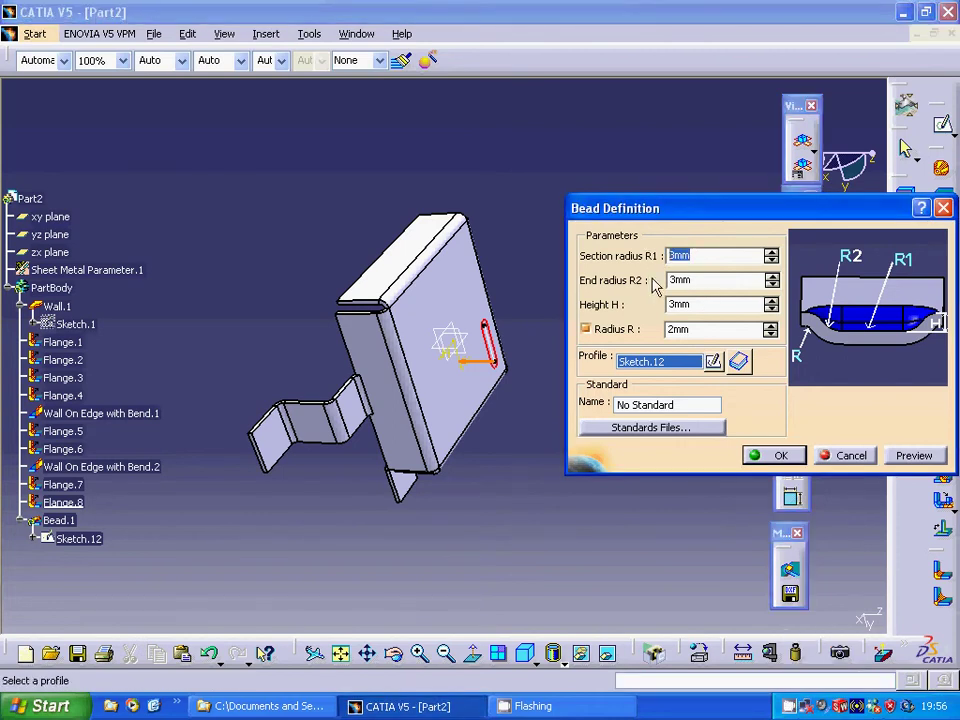
type("2")
double_click(695, 280)
type("2")
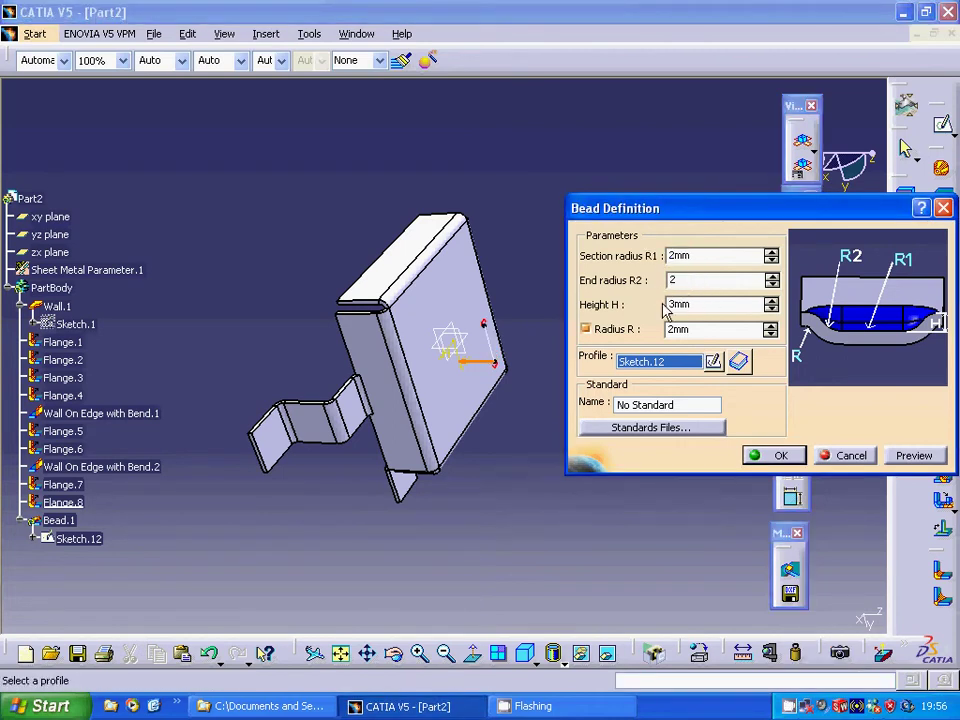
double_click(720, 304)
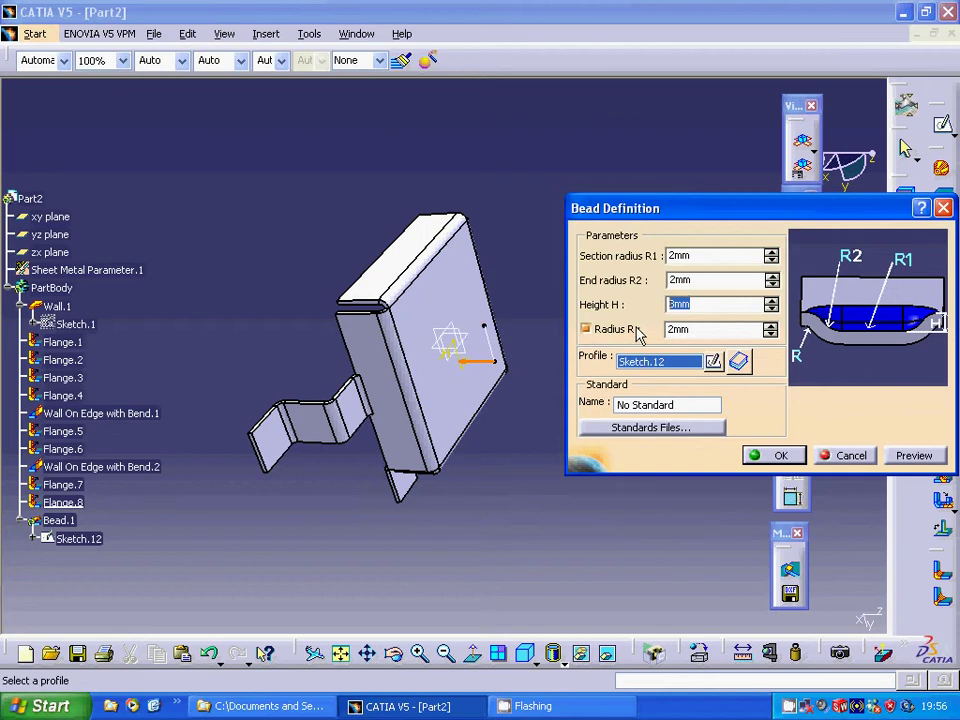
type("1")
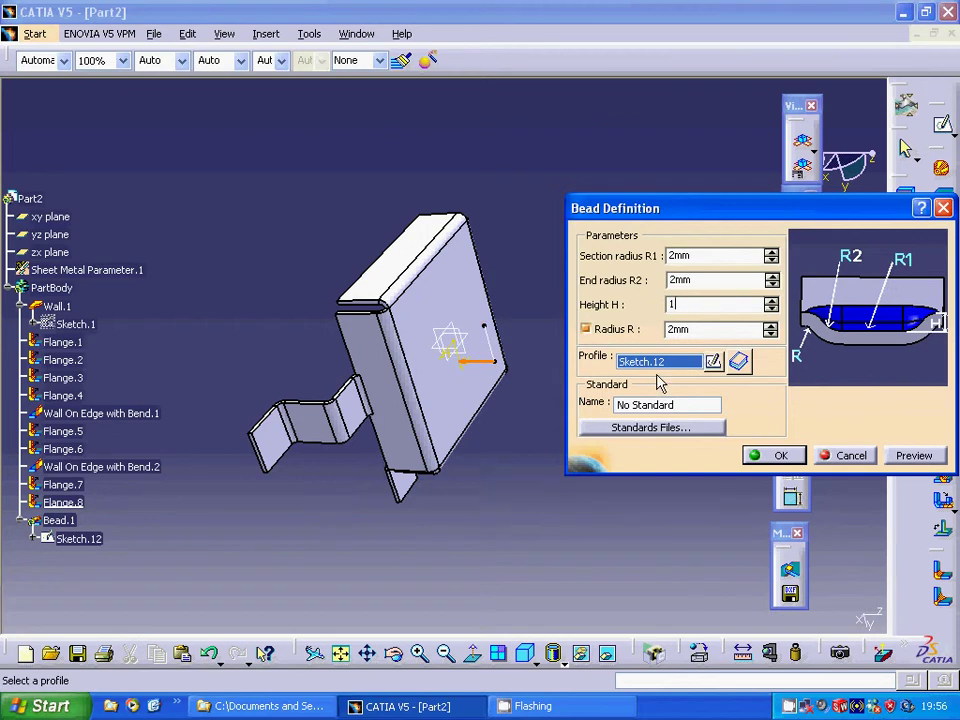
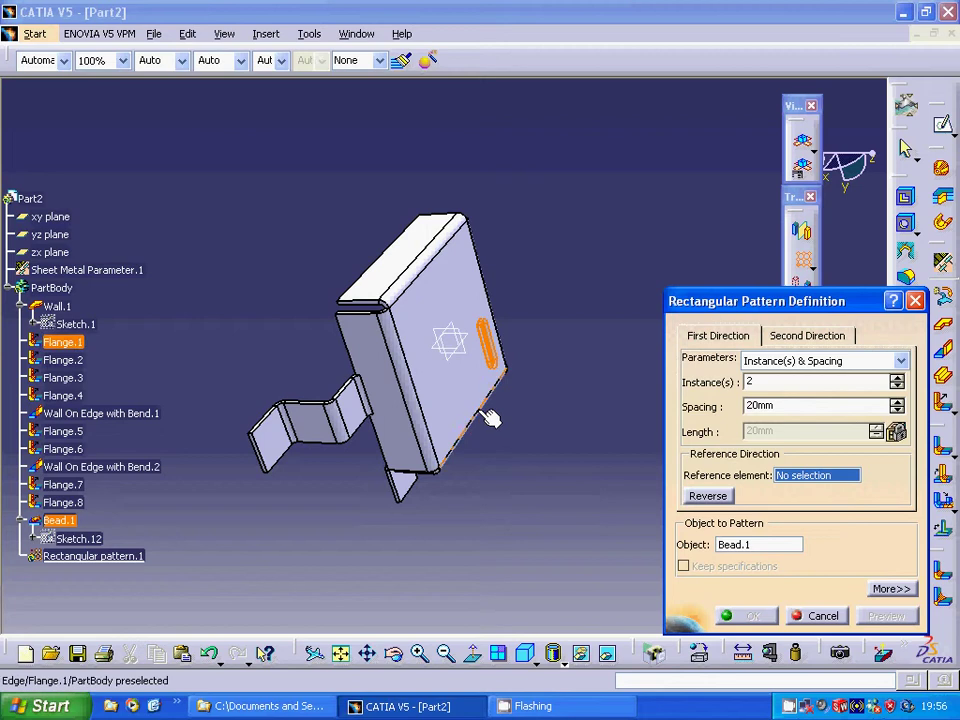
Step: Set the bead's rectangular pattern to 7 instances at 10 mm spacing along the top face edge at Flange.1
left_click(490, 418)
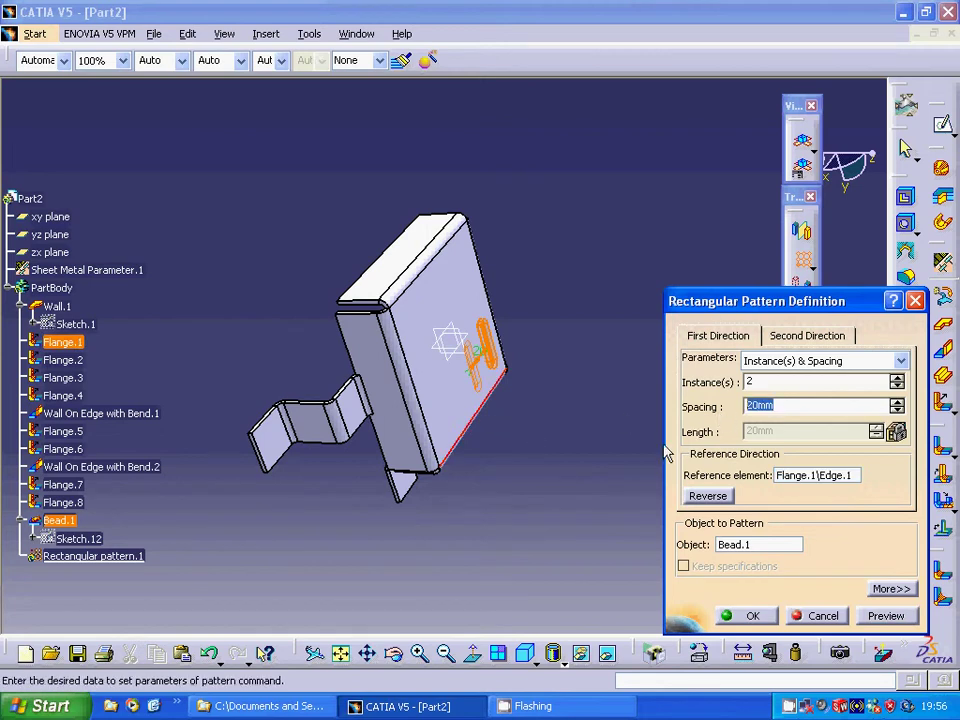
middle_click_drag(611, 409, 510, 474)
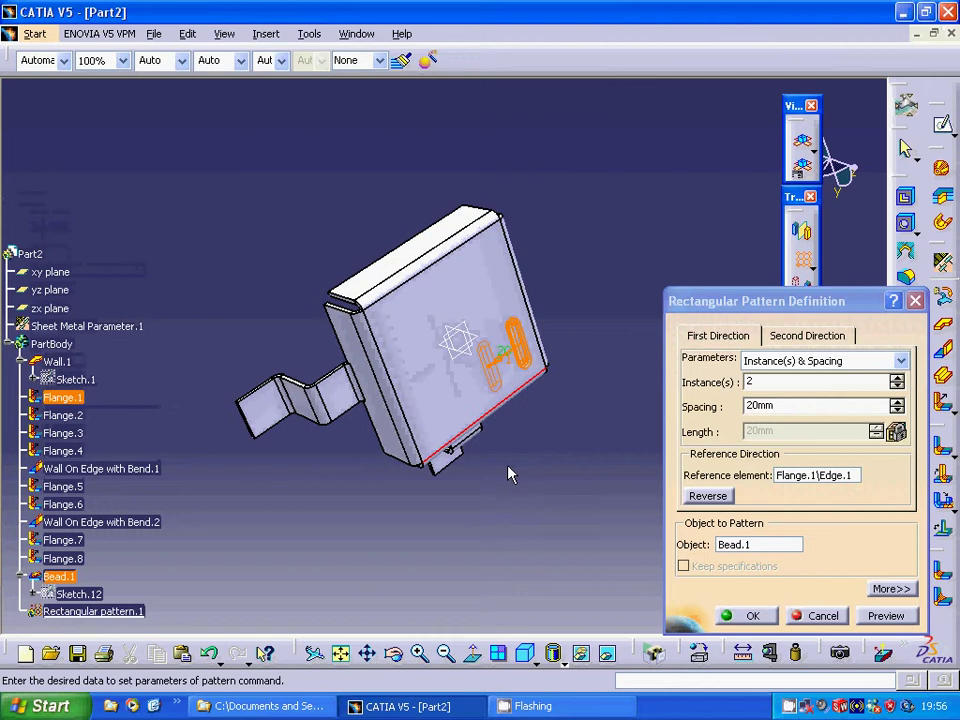
double_click(750, 406)
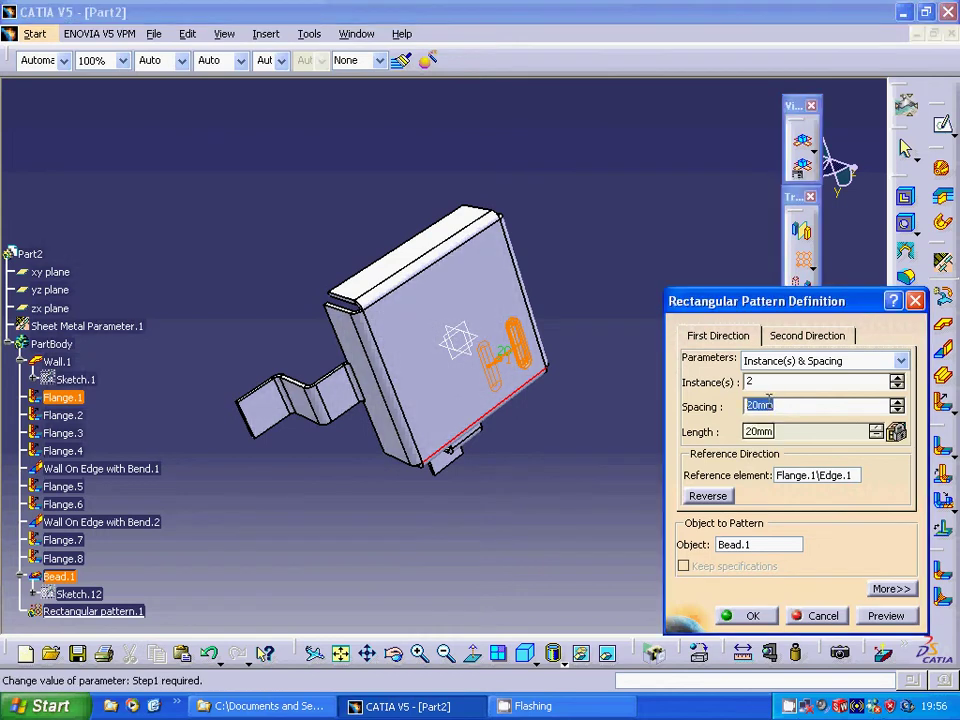
type("10")
key("Return")
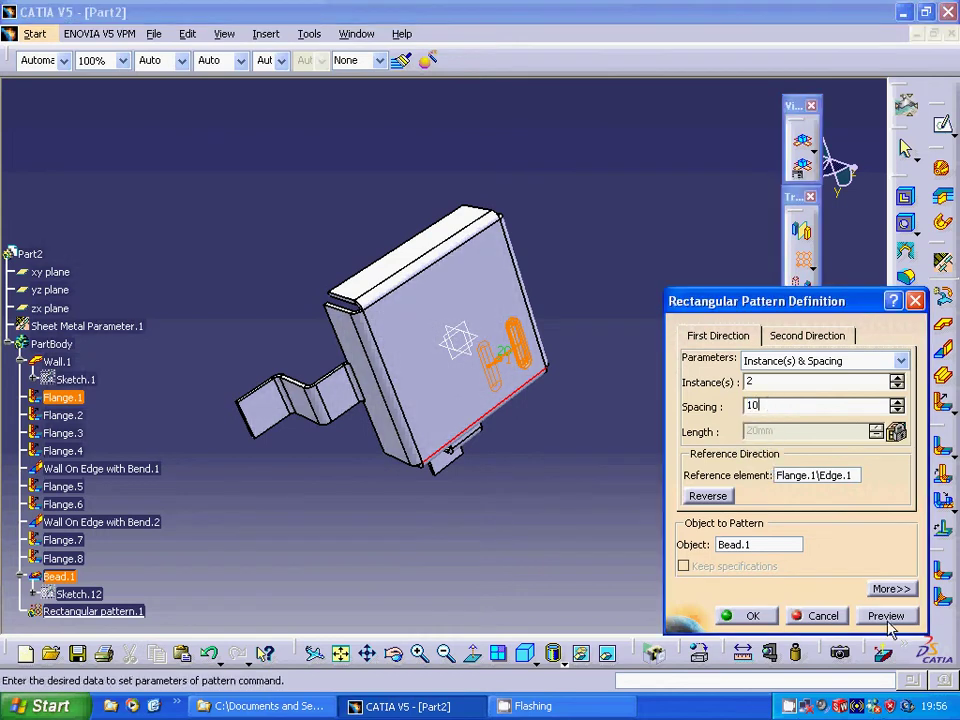
left_click(884, 616)
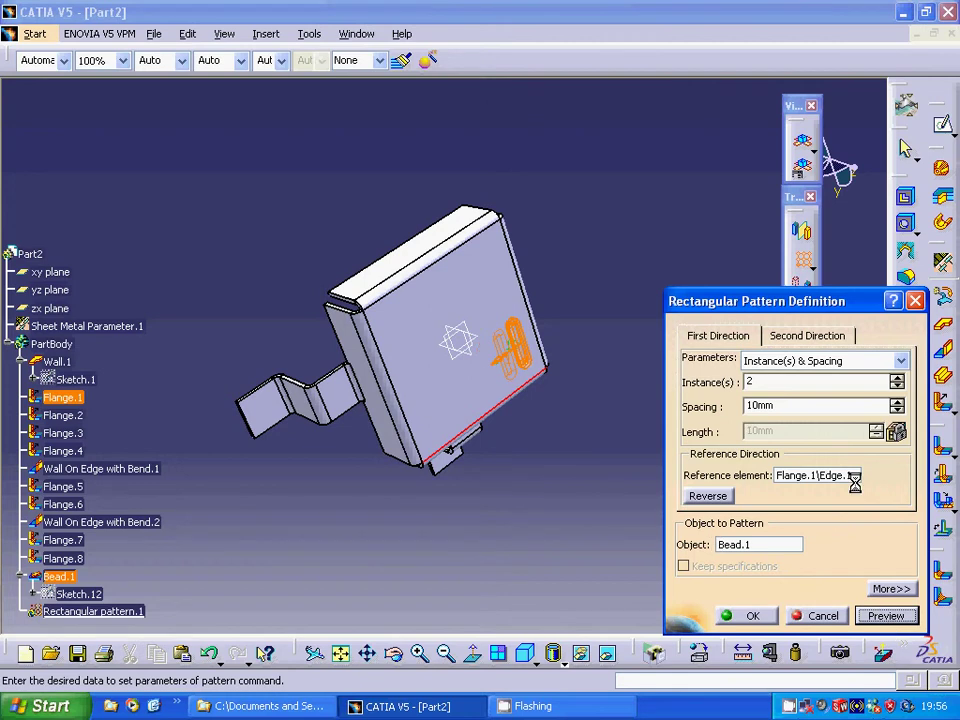
left_click(897, 378)
left_click(897, 378)
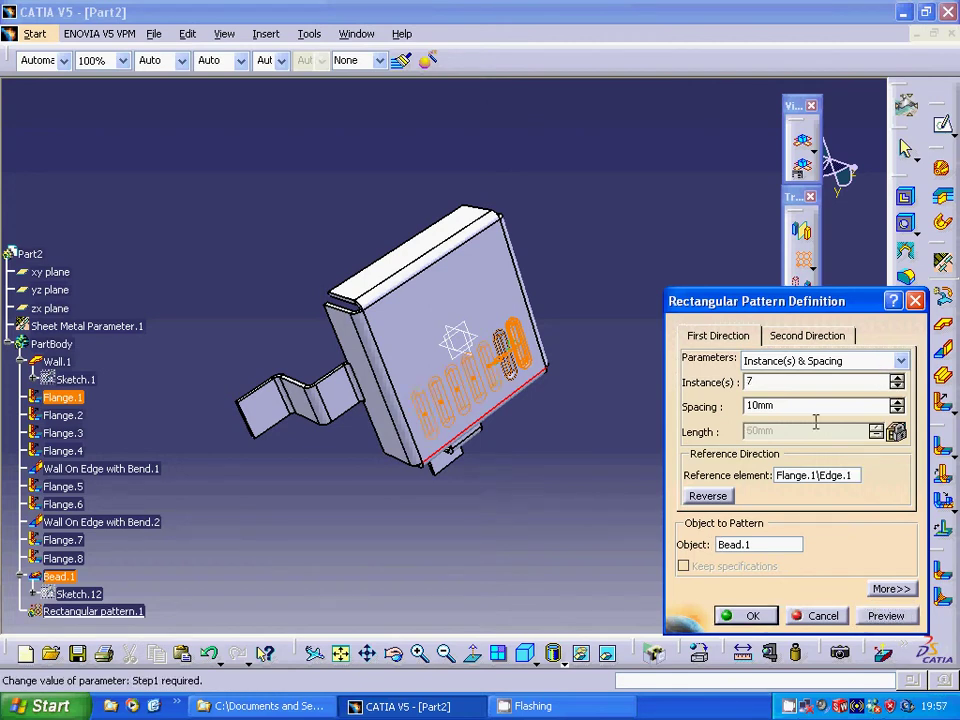
Step: Add a second pattern direction along the Flange.4 edge with 2 instances at 30 mm spacing and preview it
left_click(843, 334)
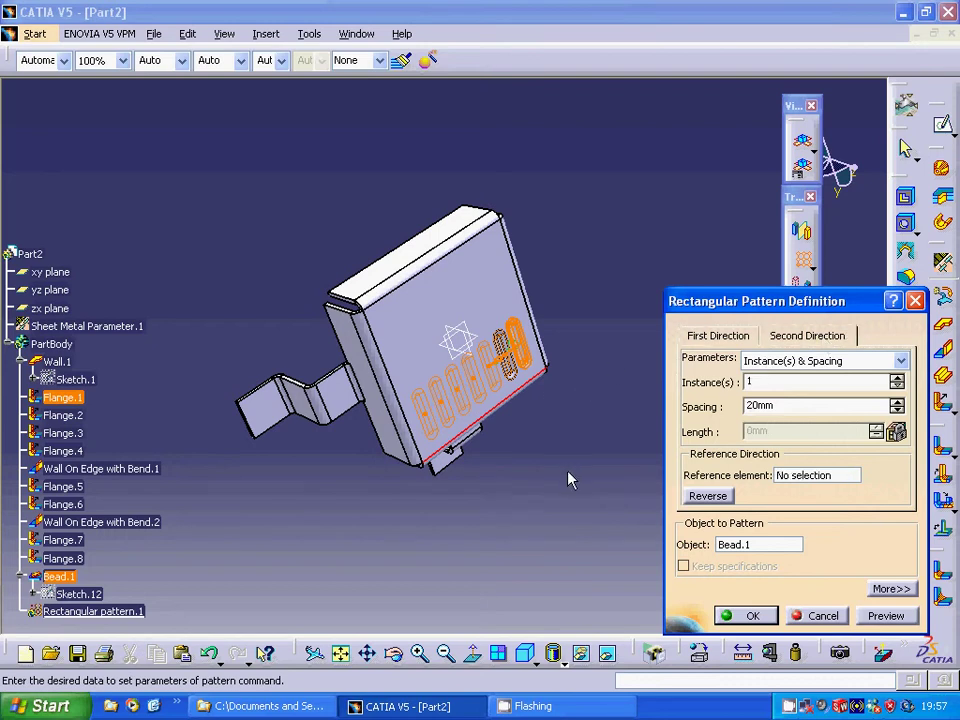
double_click(752, 381)
type("2")
left_click(815, 476)
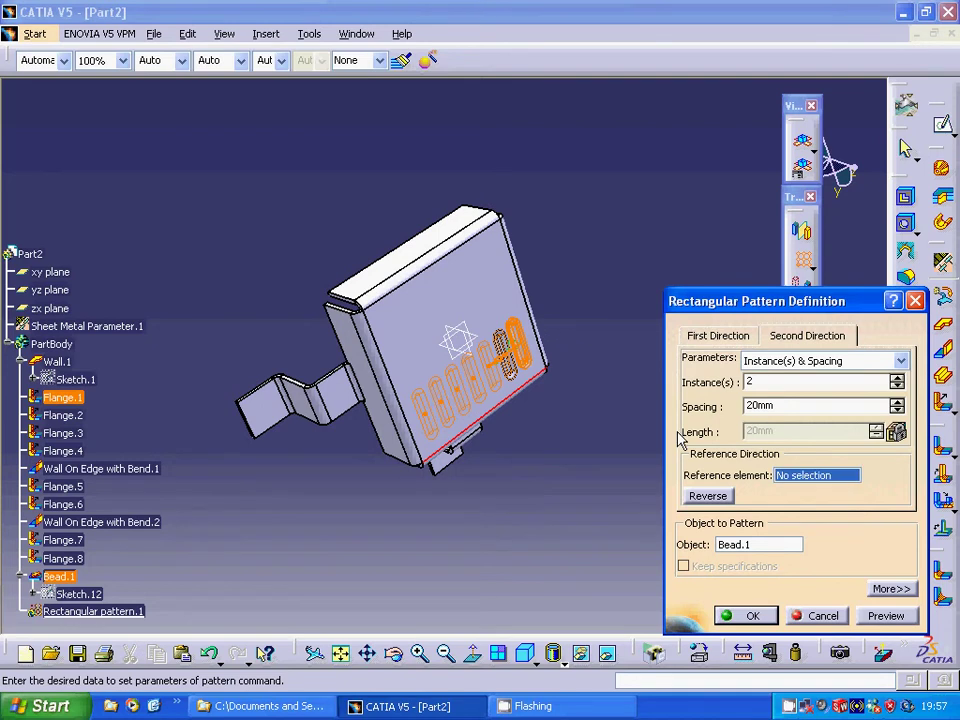
left_click(540, 320)
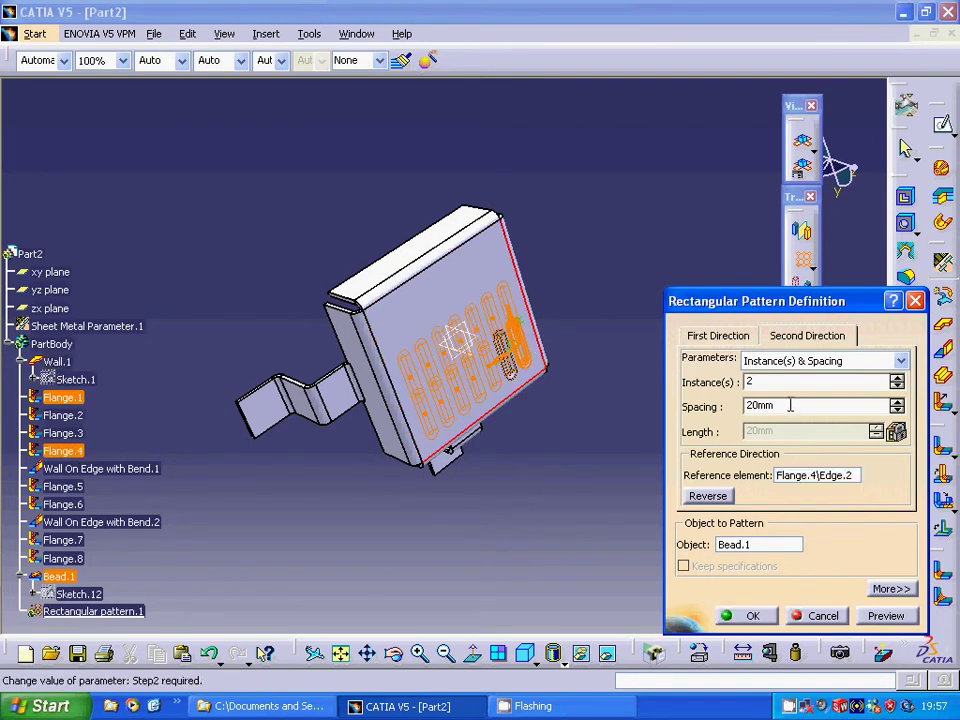
left_click_drag(789, 404, 716, 404)
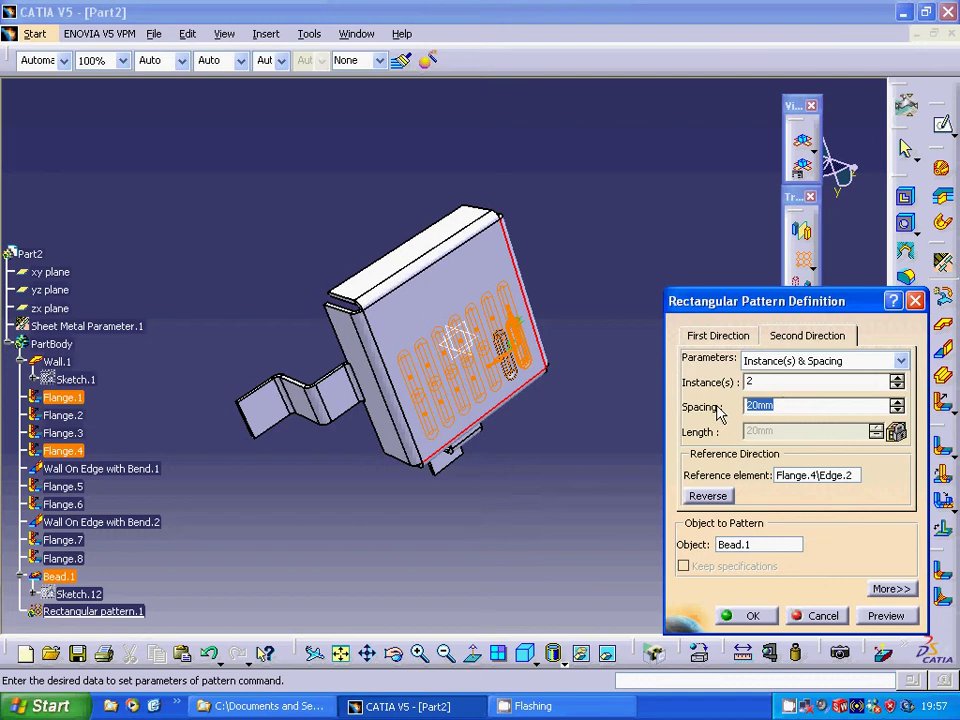
type("30")
left_click(886, 617)
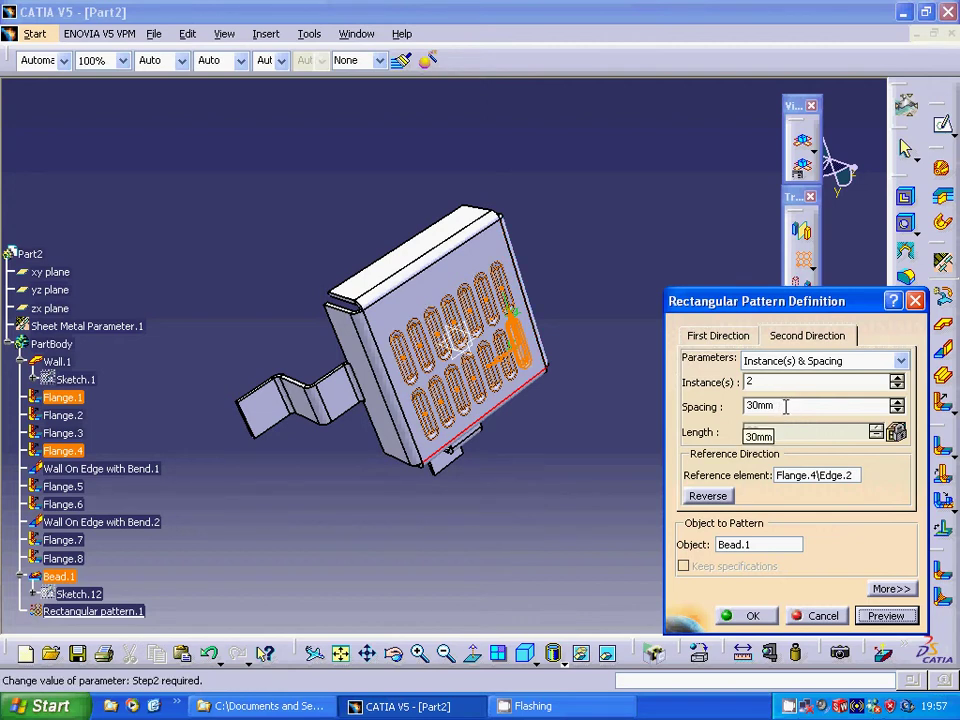
Step: Set the second direction's spacing to 40 mm and create the bead pattern
type("4")
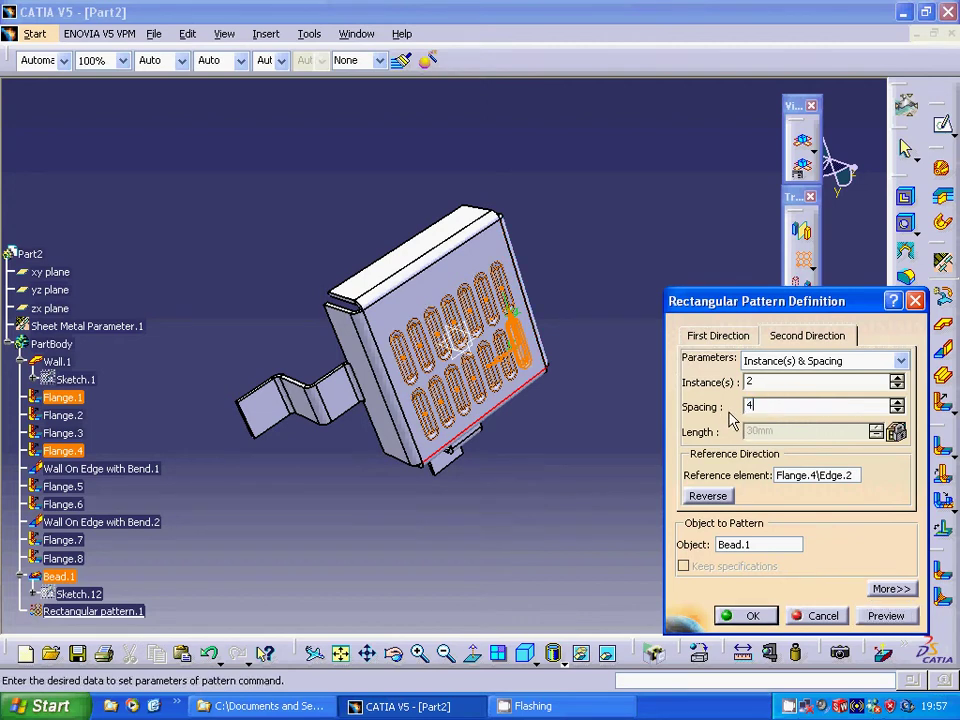
type("0")
left_click(880, 615)
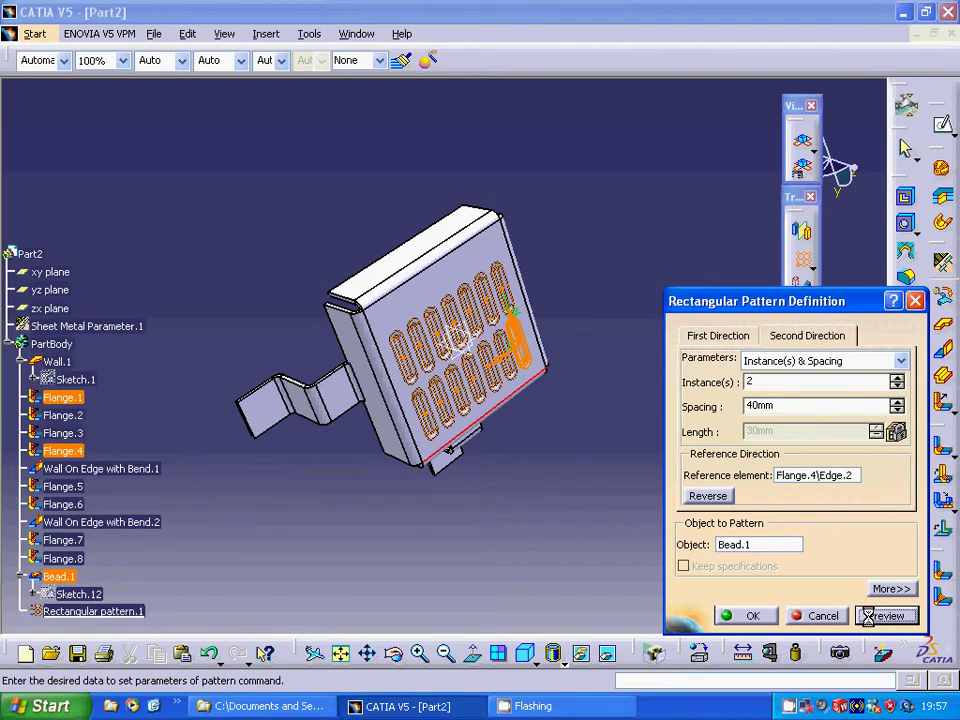
left_click(750, 616)
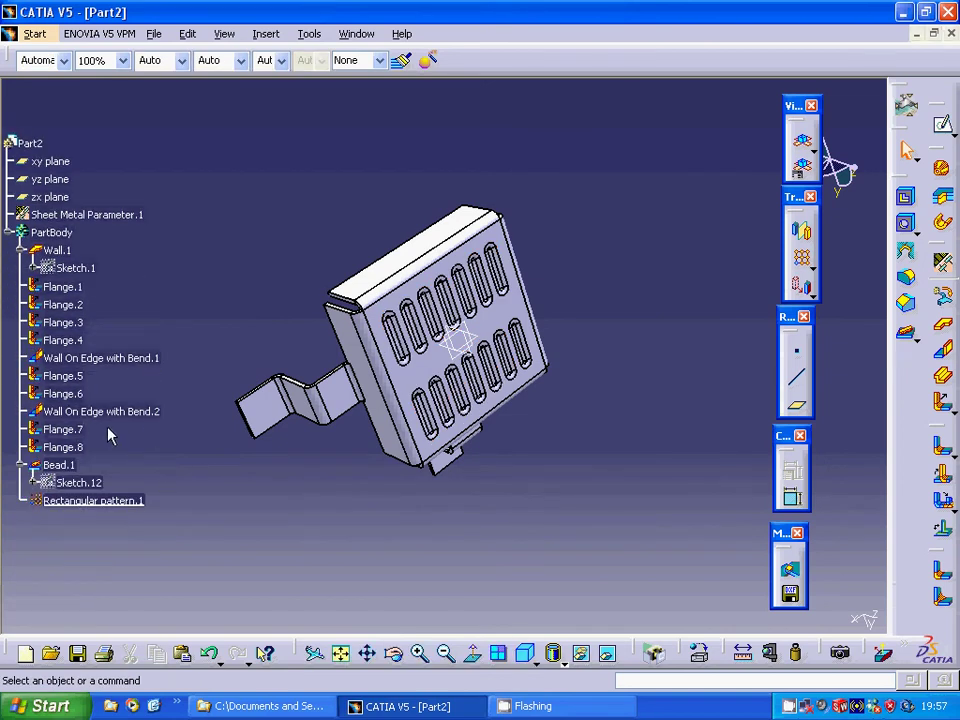
Step: Mirror the current body about the zx plane and dismiss the warnings
left_click(120, 360)
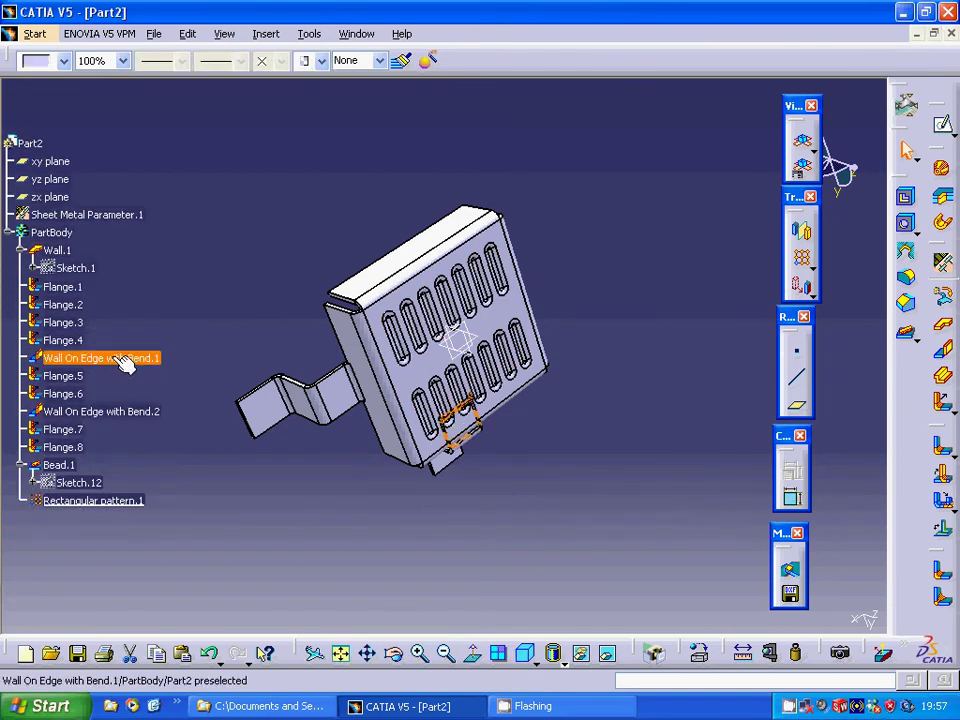
left_click(85, 395, "ctrl")
left_click(85, 395, "shift")
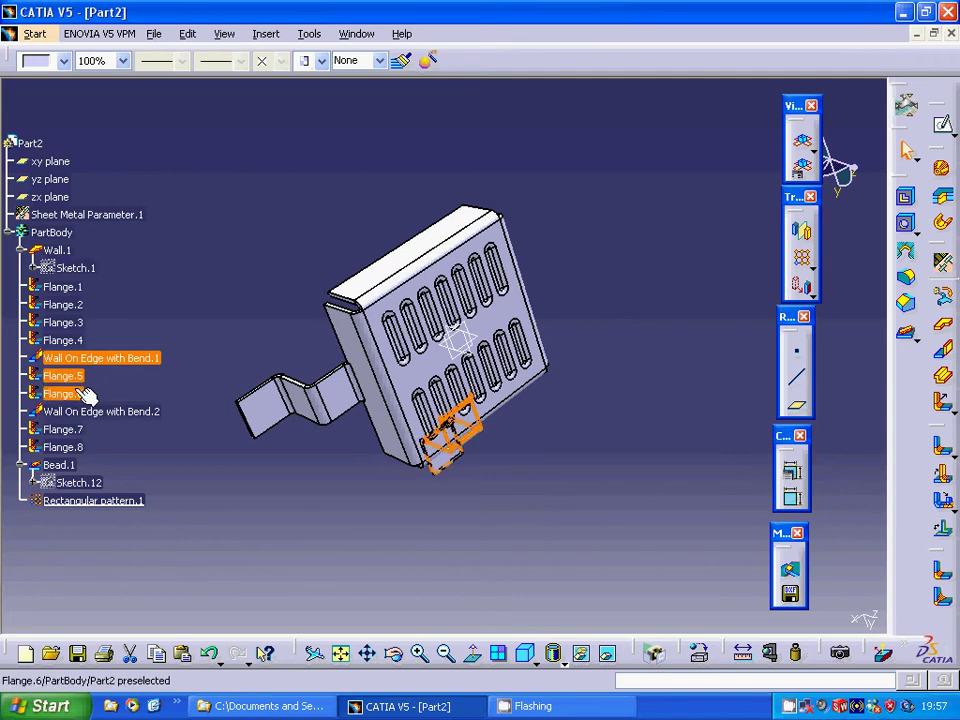
left_click(270, 42)
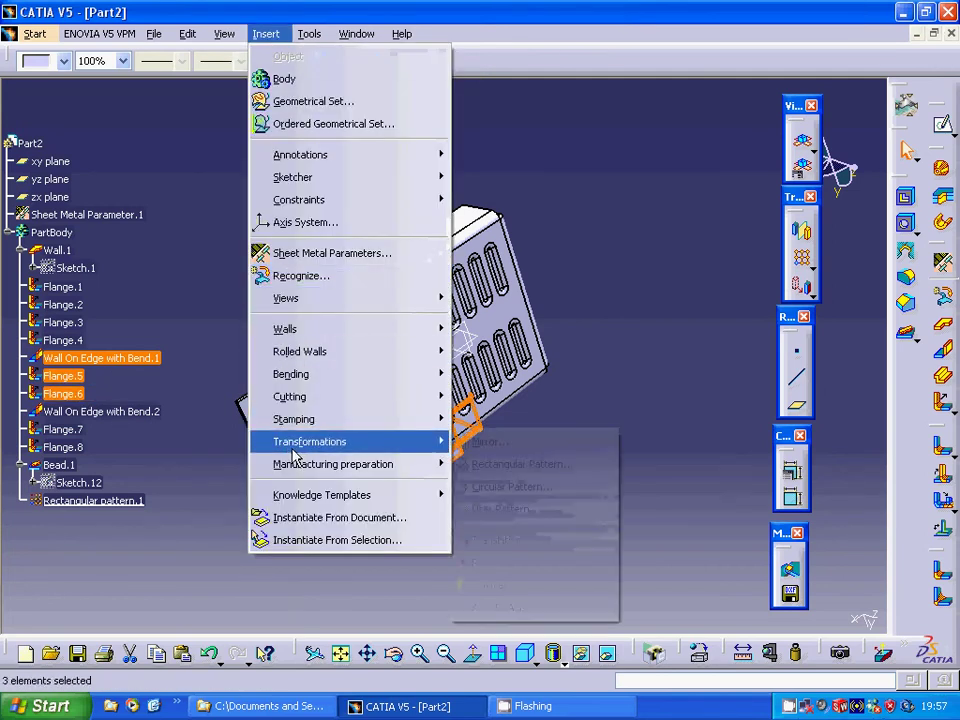
mouse_move(445, 441)
left_click(478, 443)
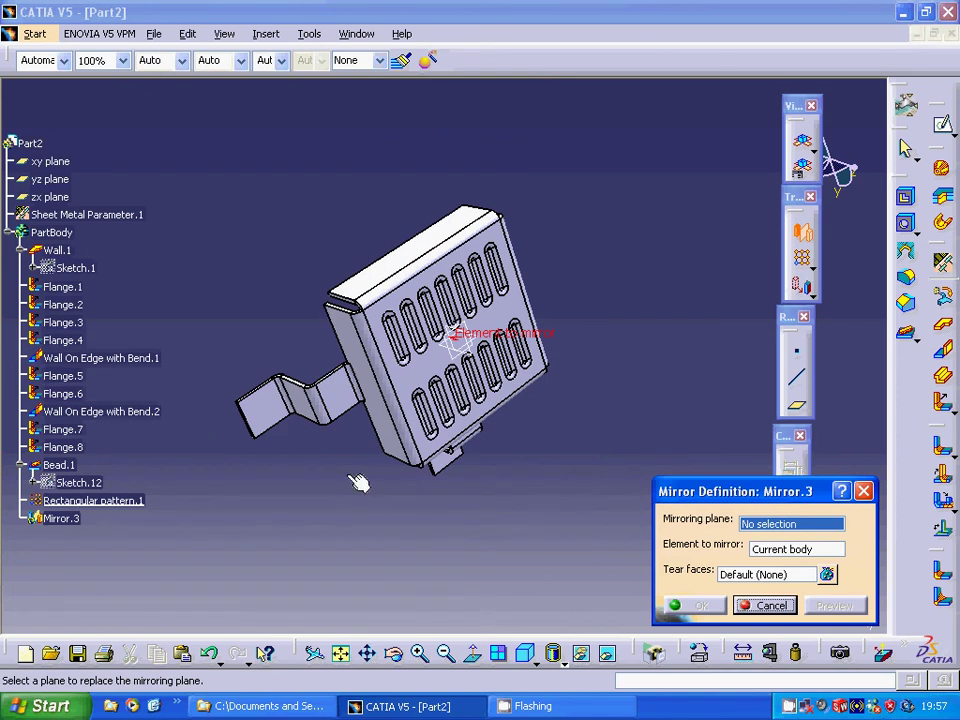
left_click(297, 442)
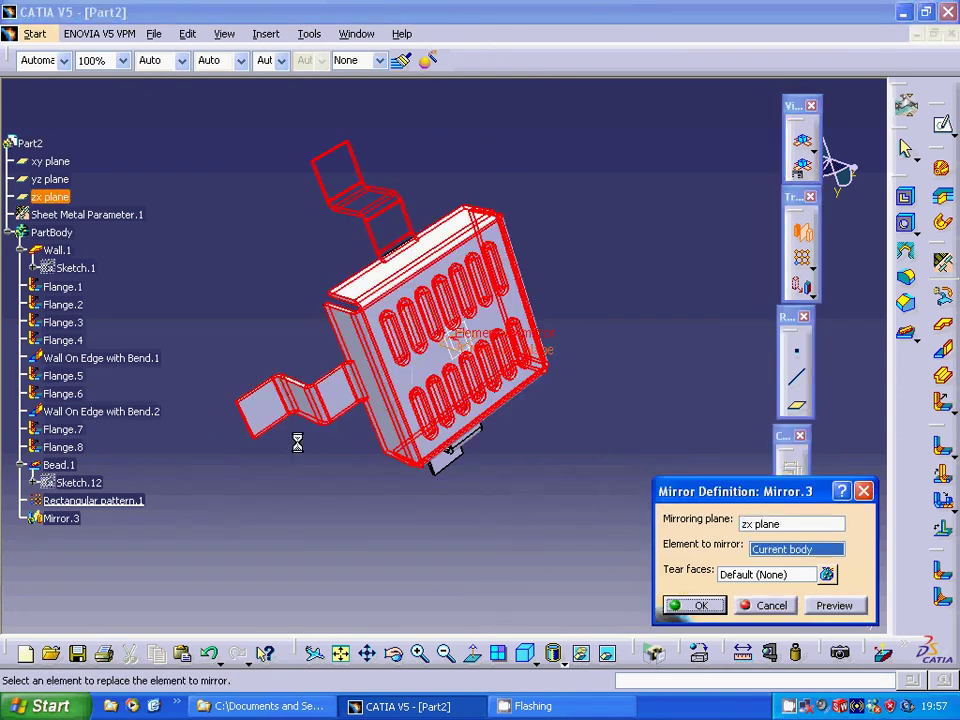
left_click(697, 606)
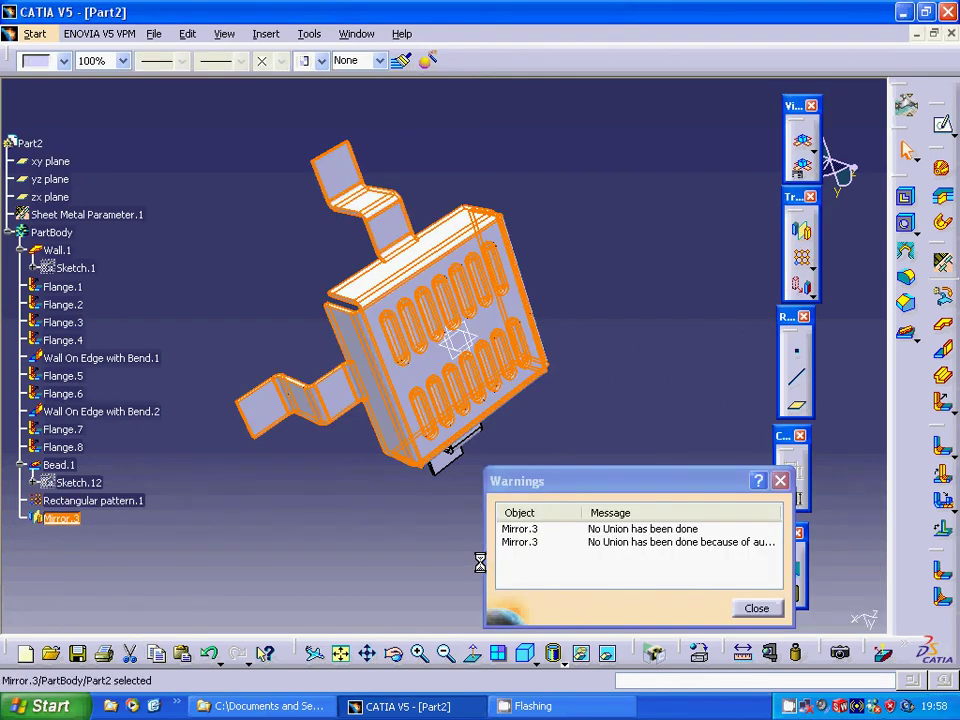
left_click(758, 608)
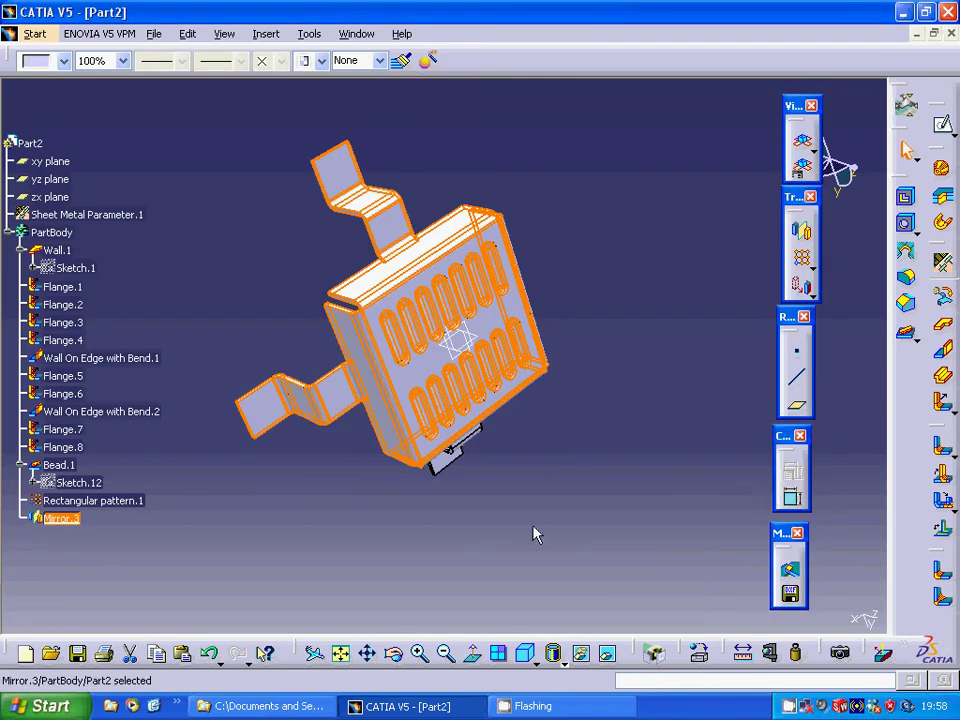
left_click(416, 528)
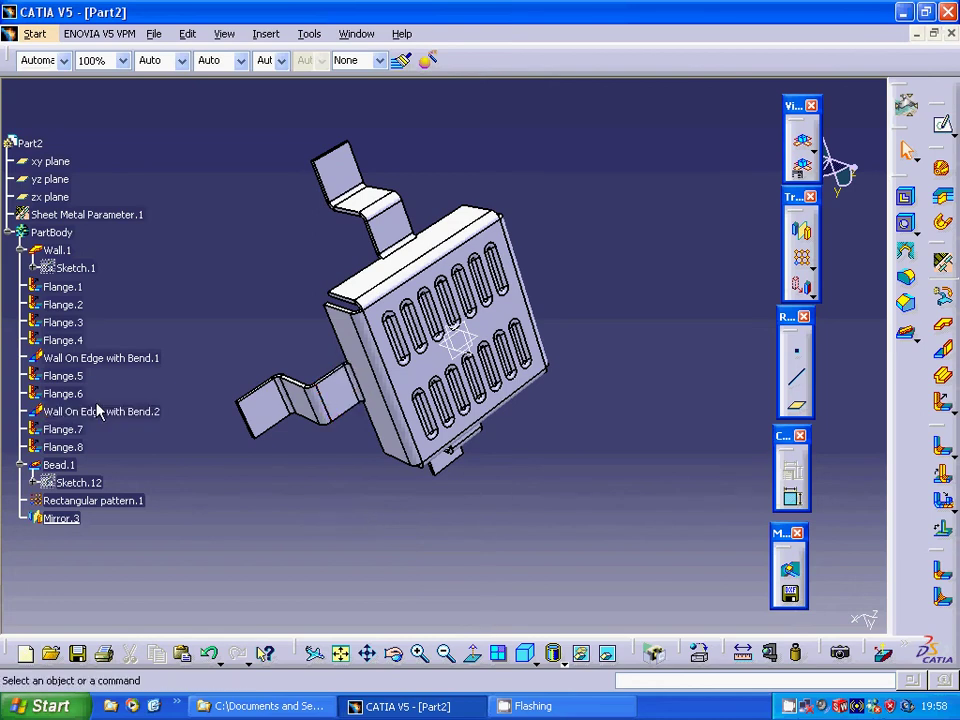
Step: Mirror the current body about the yz plane to repeat the Wall On Edge with Bend.2 leg opposite, and dismiss the warnings
left_click(112, 412)
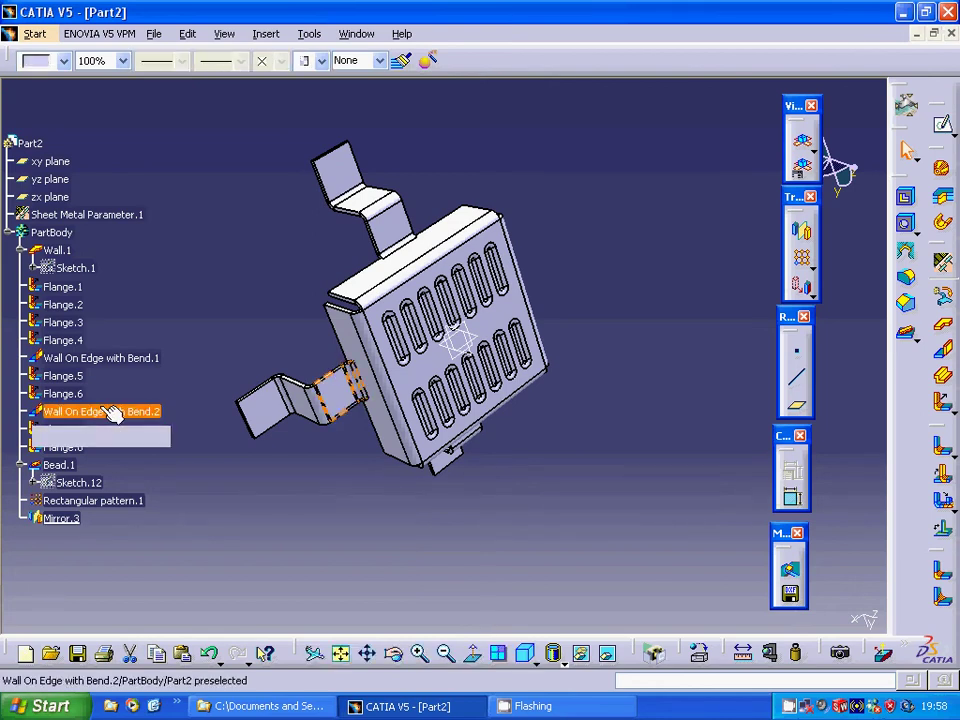
left_click(86, 450, "shift")
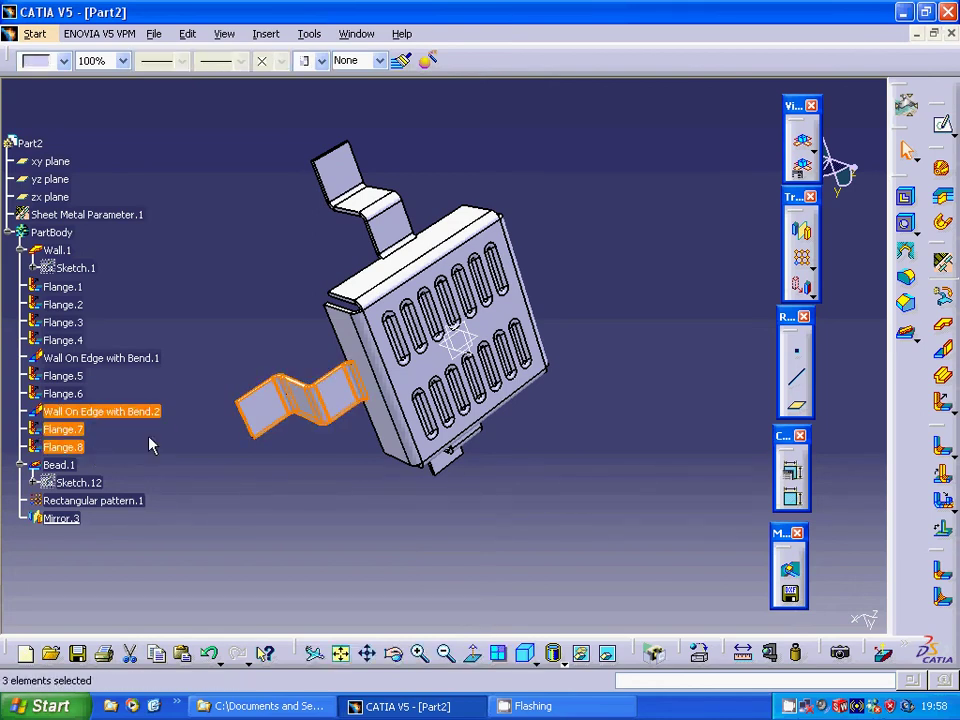
left_click(266, 34)
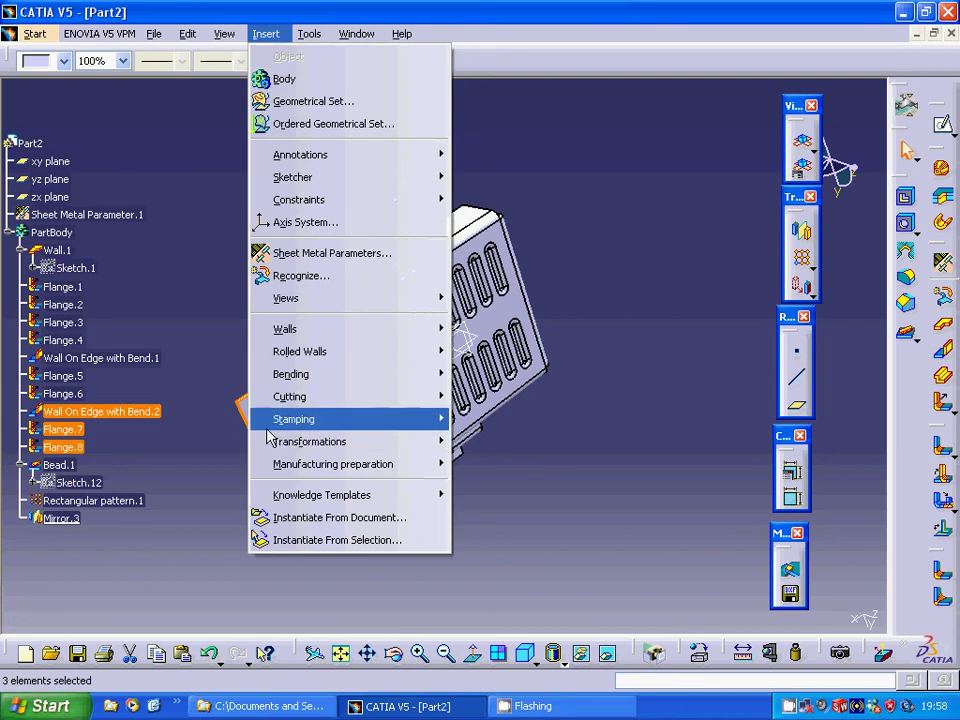
mouse_move(276, 450)
left_click(466, 440)
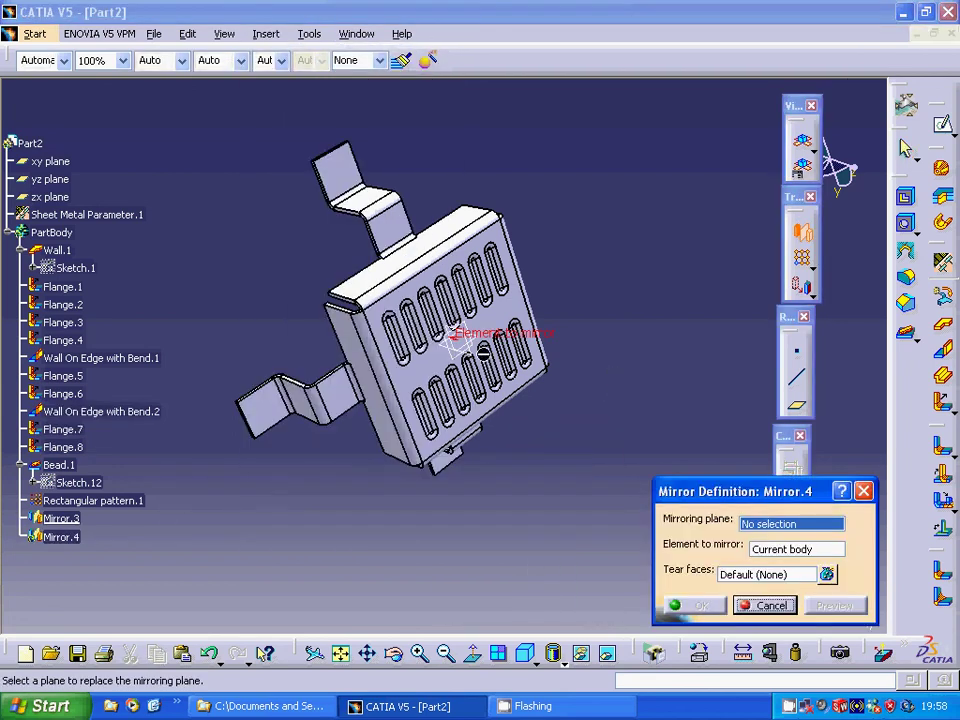
left_click(425, 335)
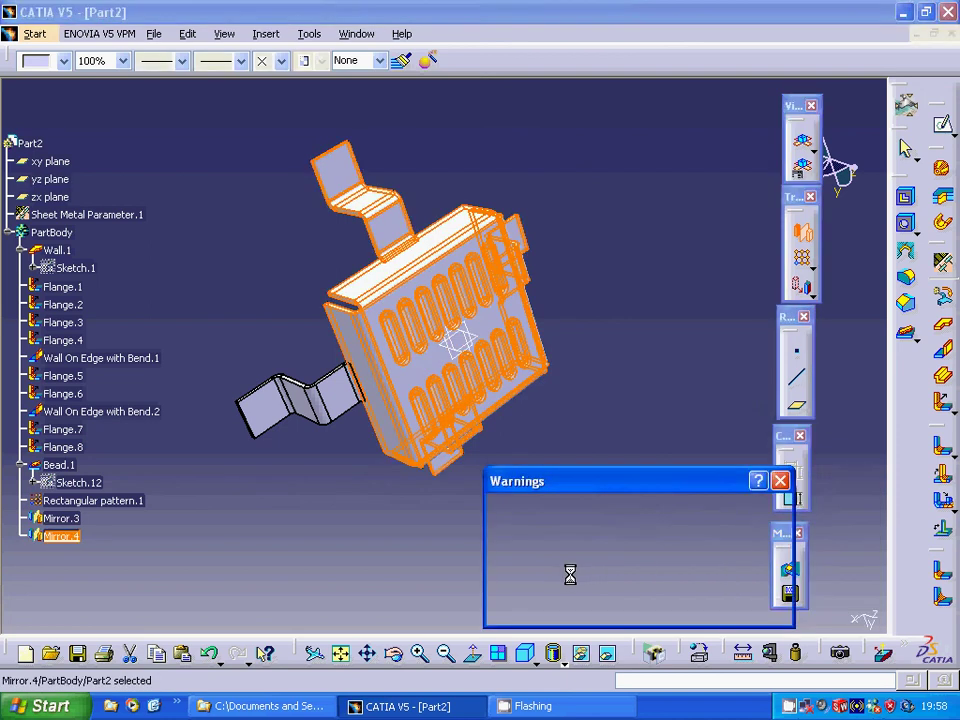
left_click(755, 609)
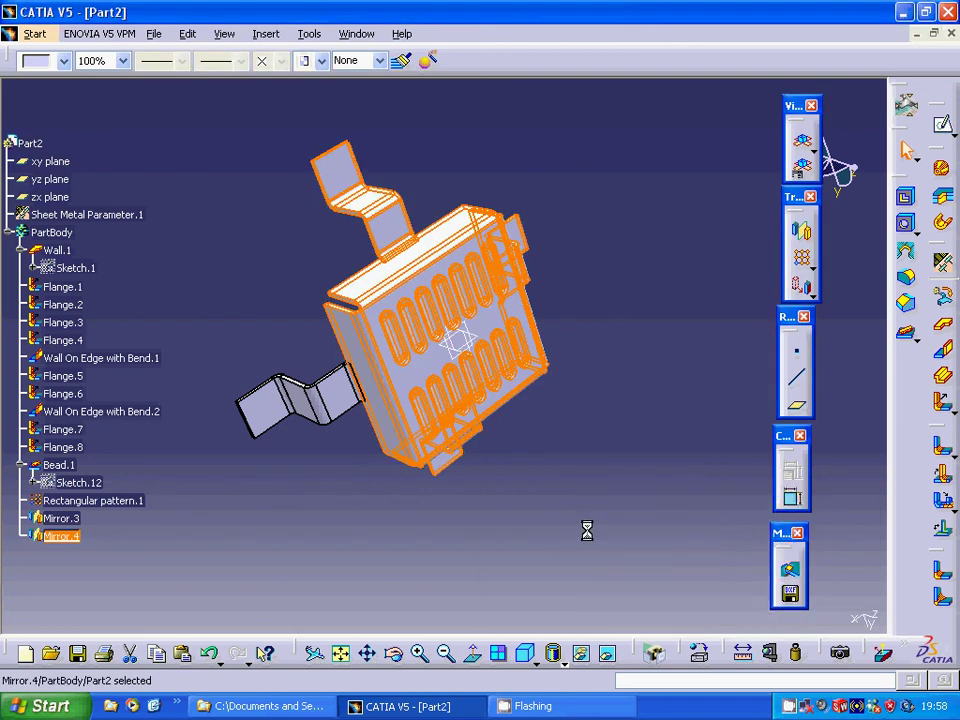
middle_click_drag(588, 521, 326, 425)
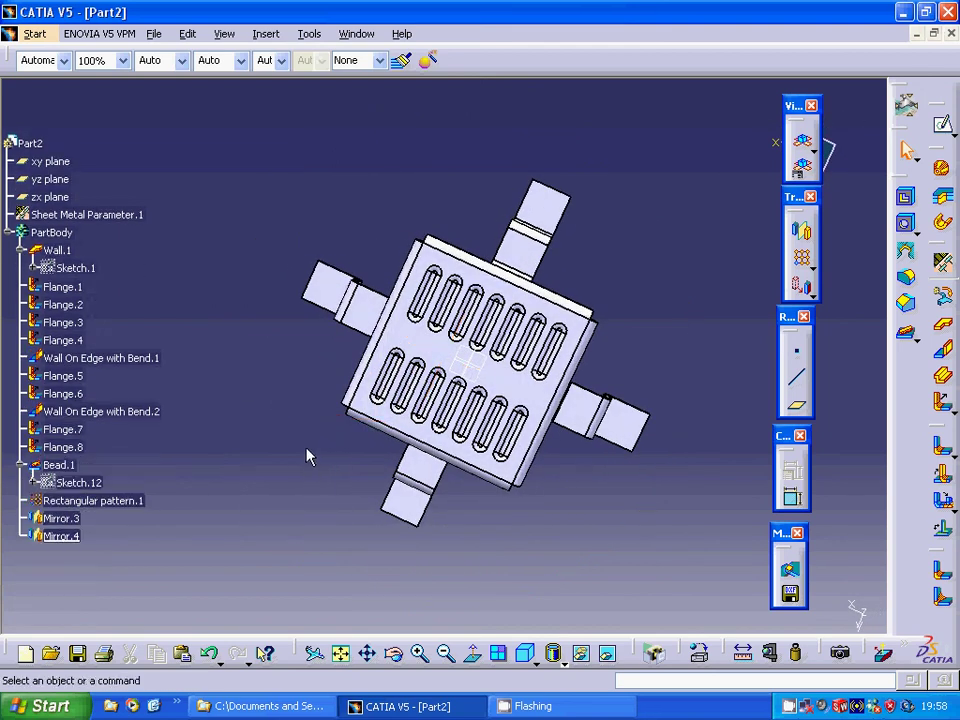
right_click(797, 704)
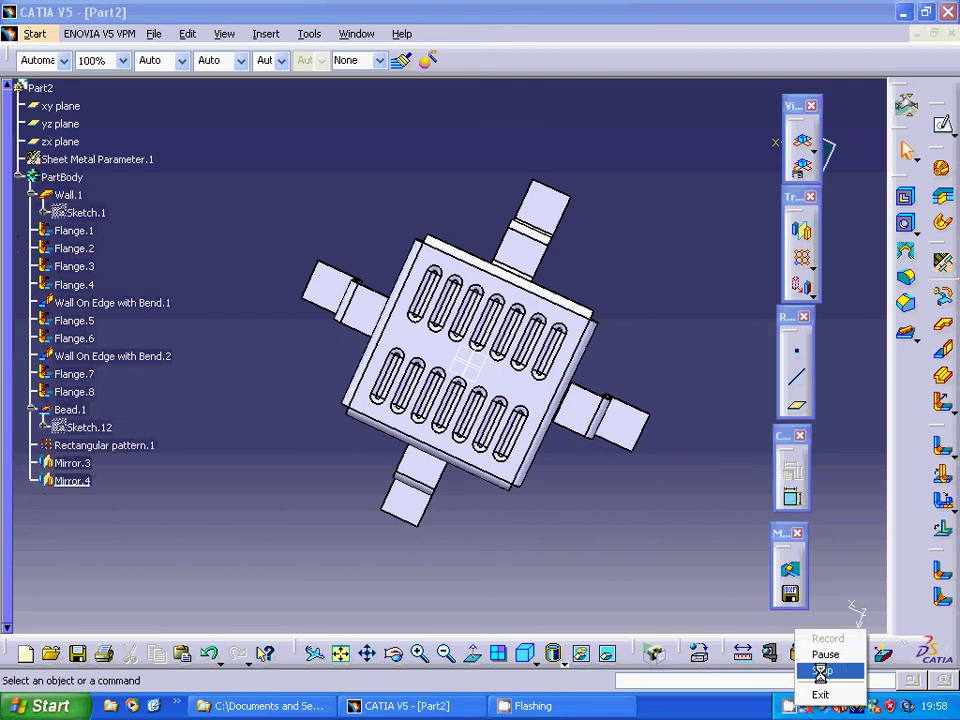